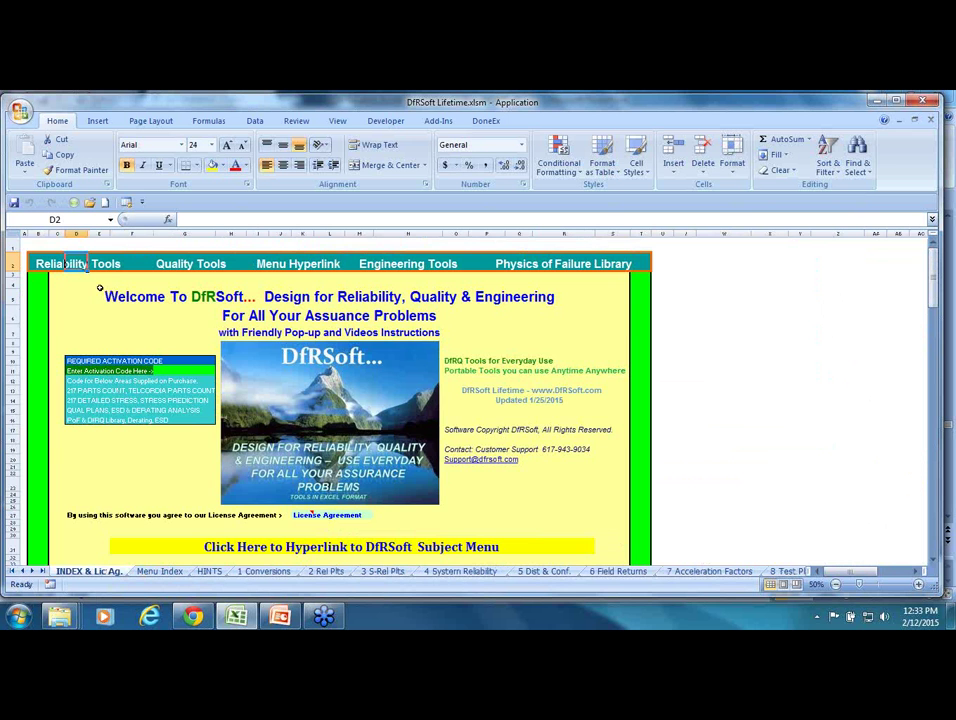
Open the "10 Accelerated 'Rel. Growth' & HALT" module from the Reliability Tools section of the menu index.
click(55, 263)
scroll(449, 464, down, 1)
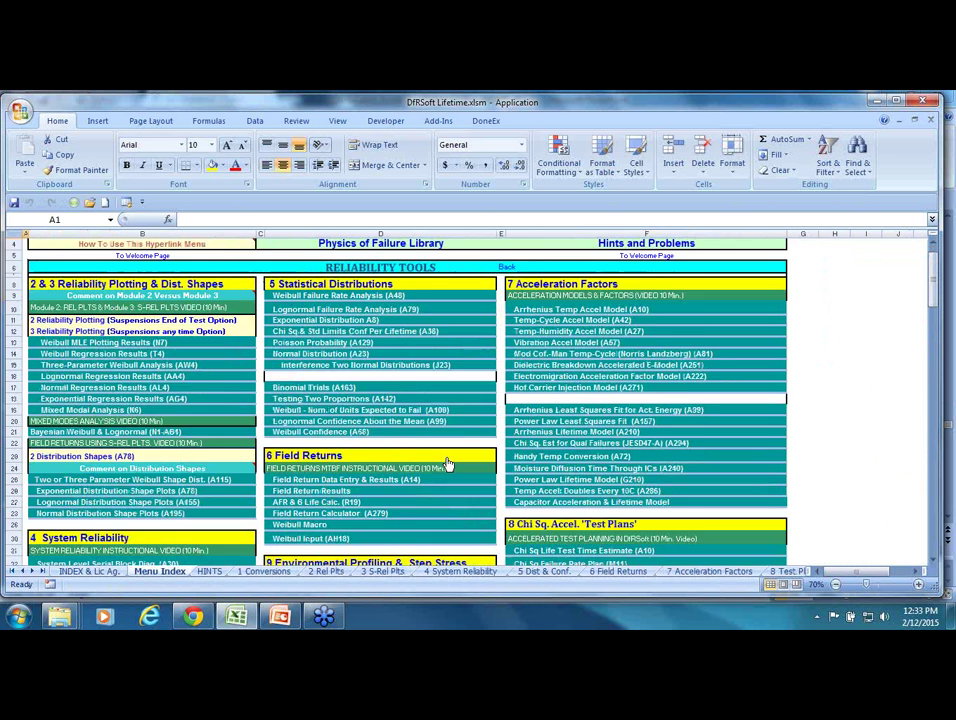
scroll(449, 464, down, 1)
scroll(449, 464, down, 4)
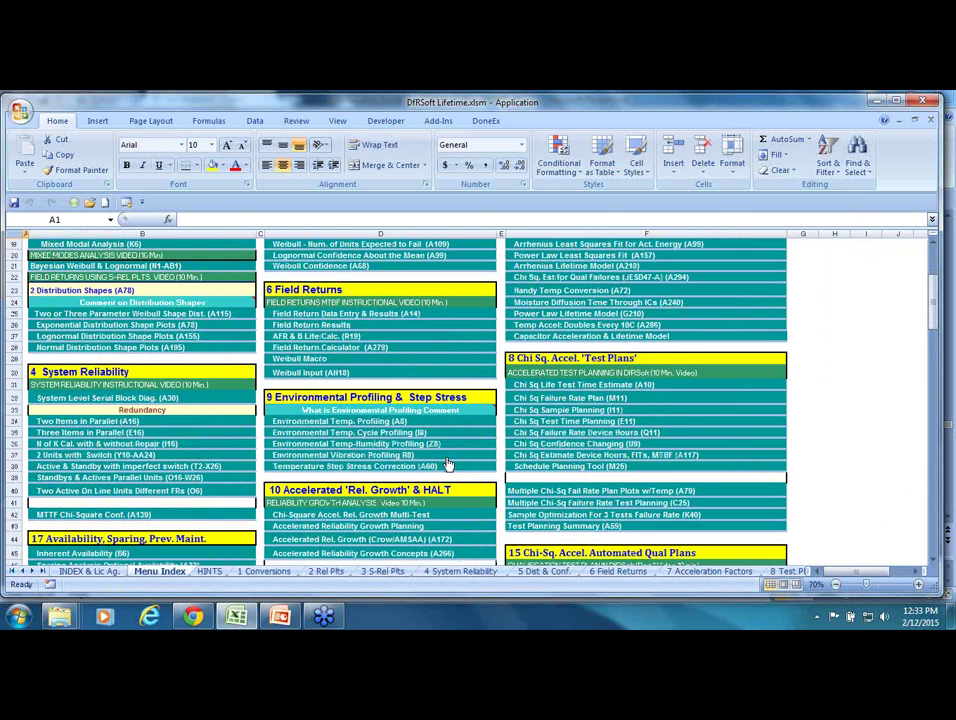
scroll(449, 464, down, 1)
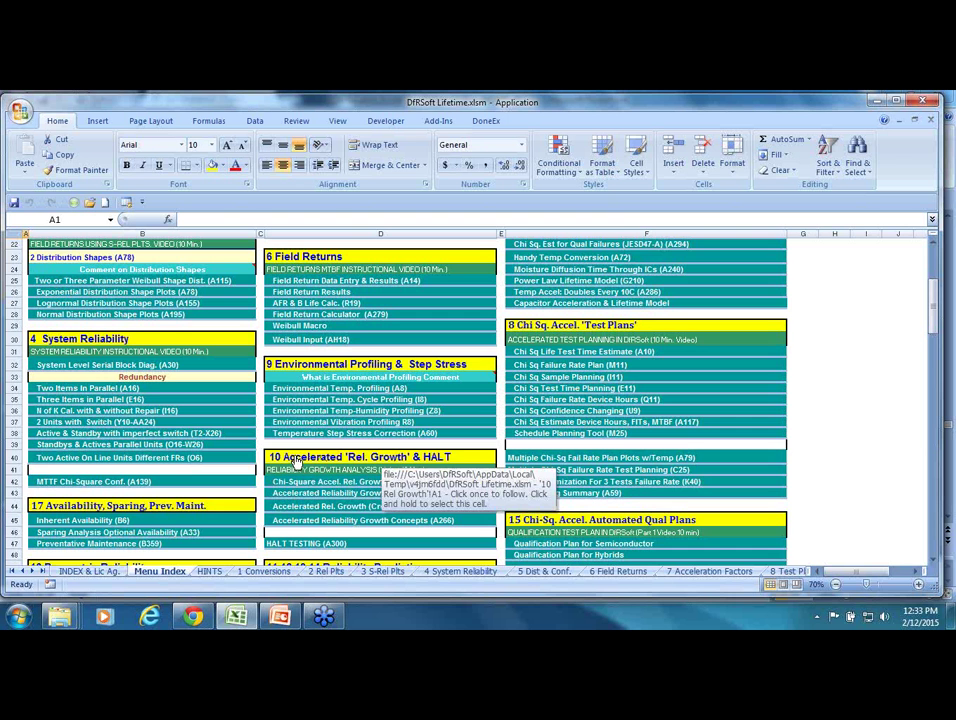
click(295, 459)
click(295, 455)
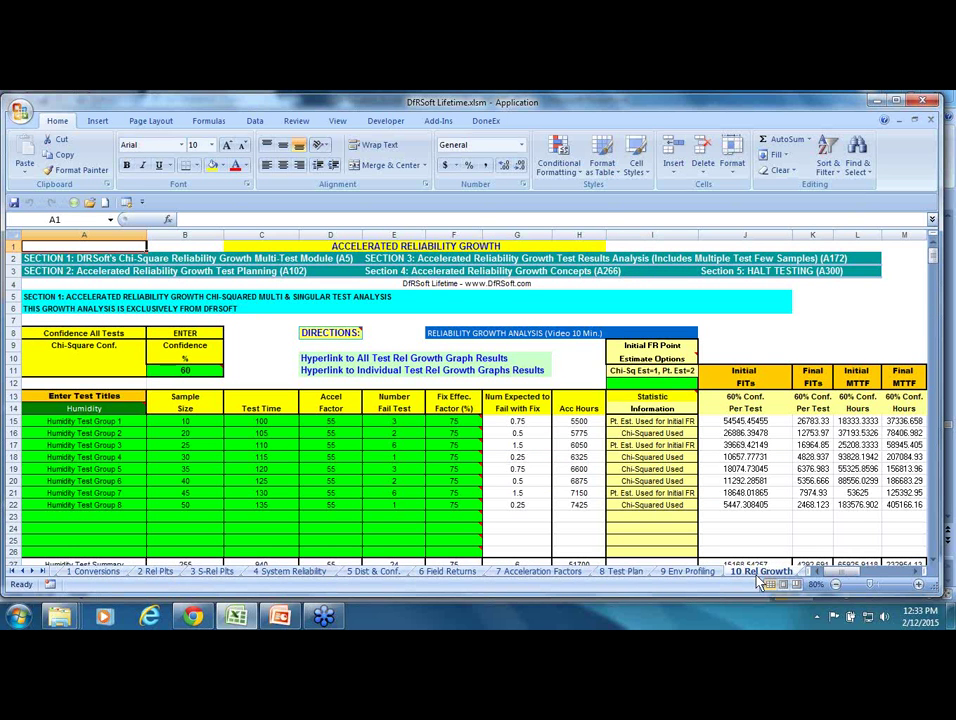
Enlarge the sheet to 90% and examine the humidity test group entries, fix effectiveness factors, directions and confidence setting.
mouse_move(434, 457)
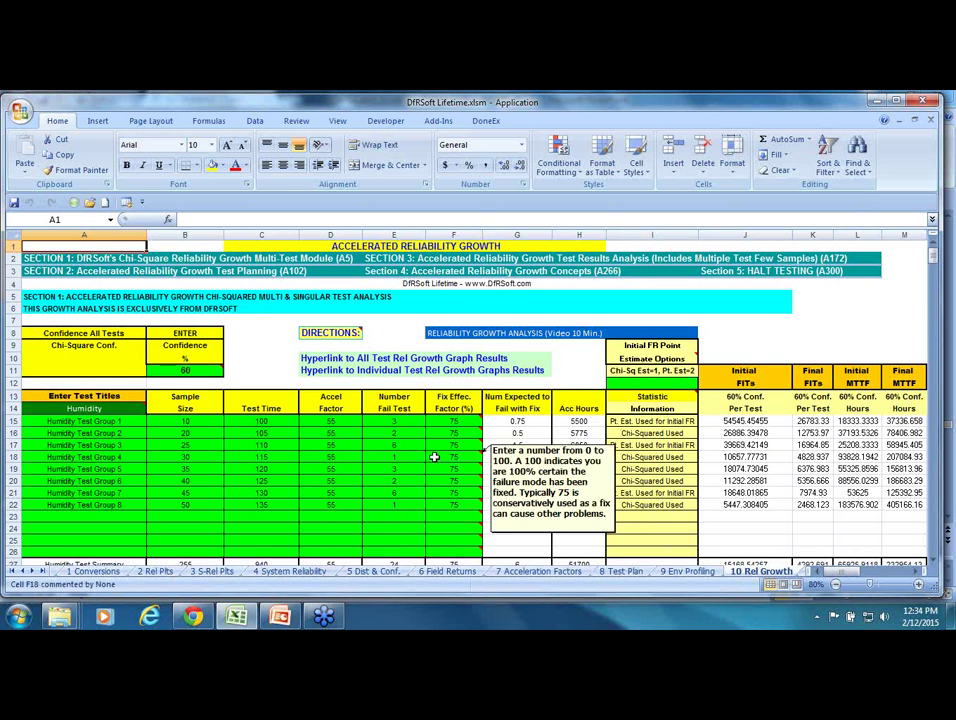
scroll(434, 457, down, 1)
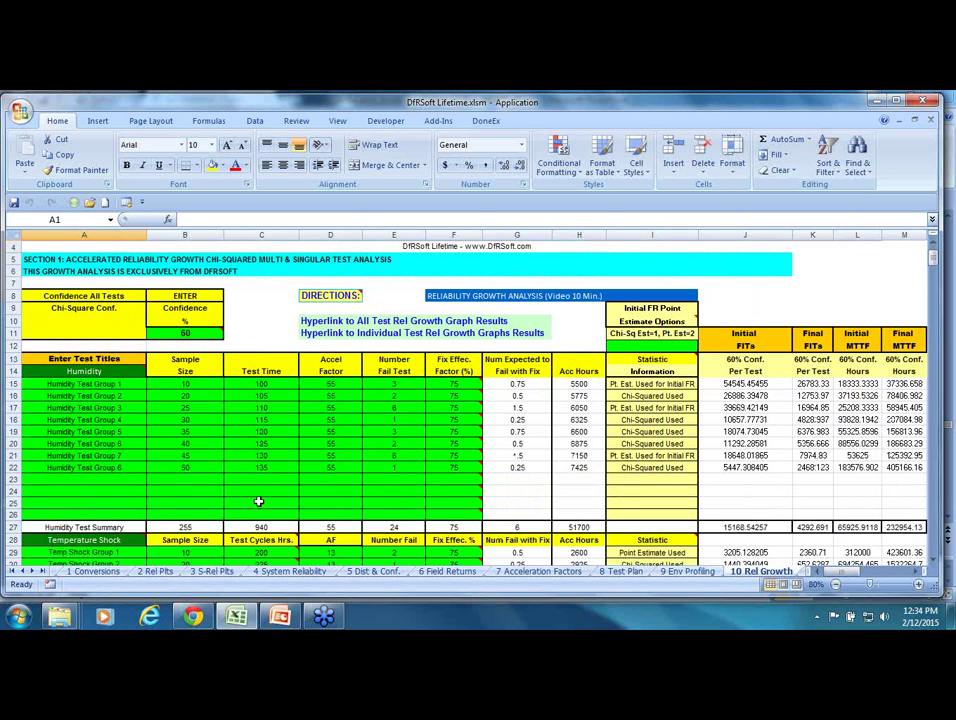
scroll(258, 501, down, 2)
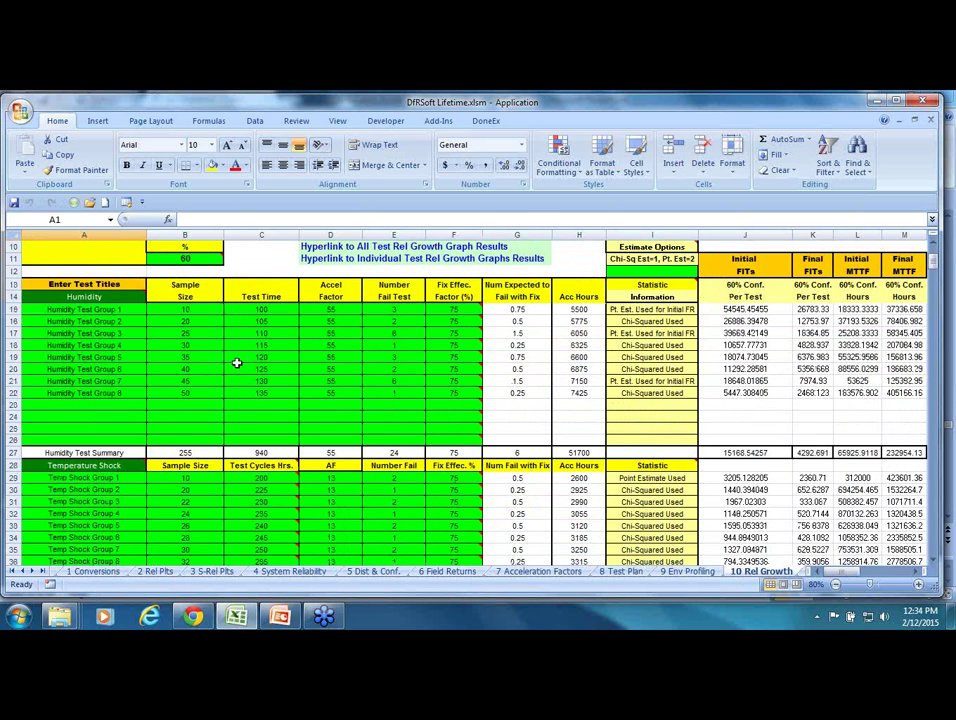
scroll(236, 363, up, 2)
scroll(239, 370, down, 1)
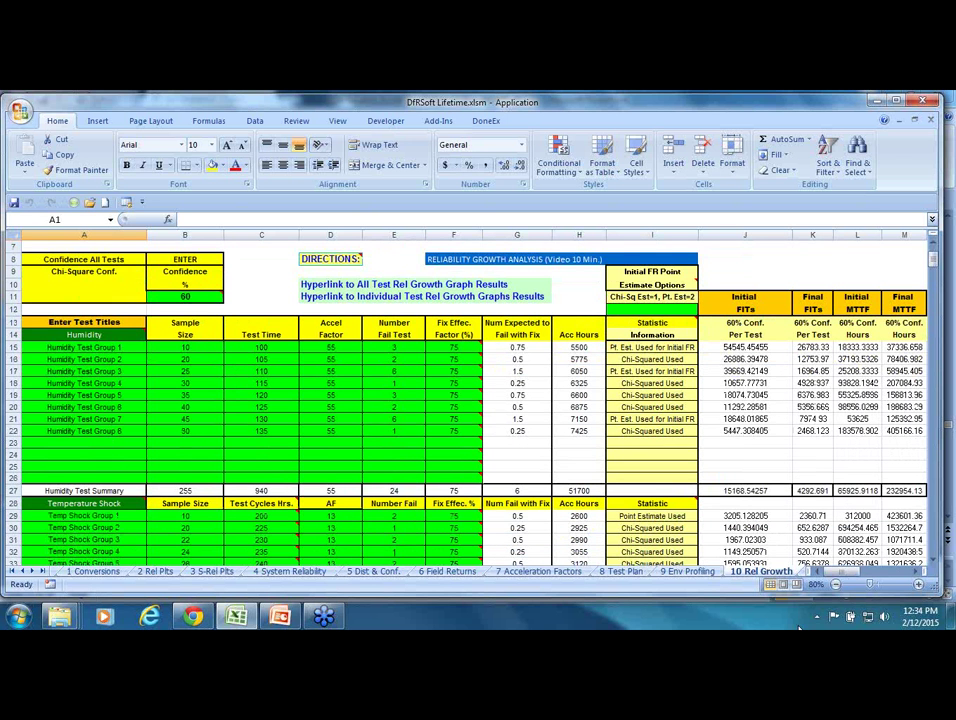
click(919, 586)
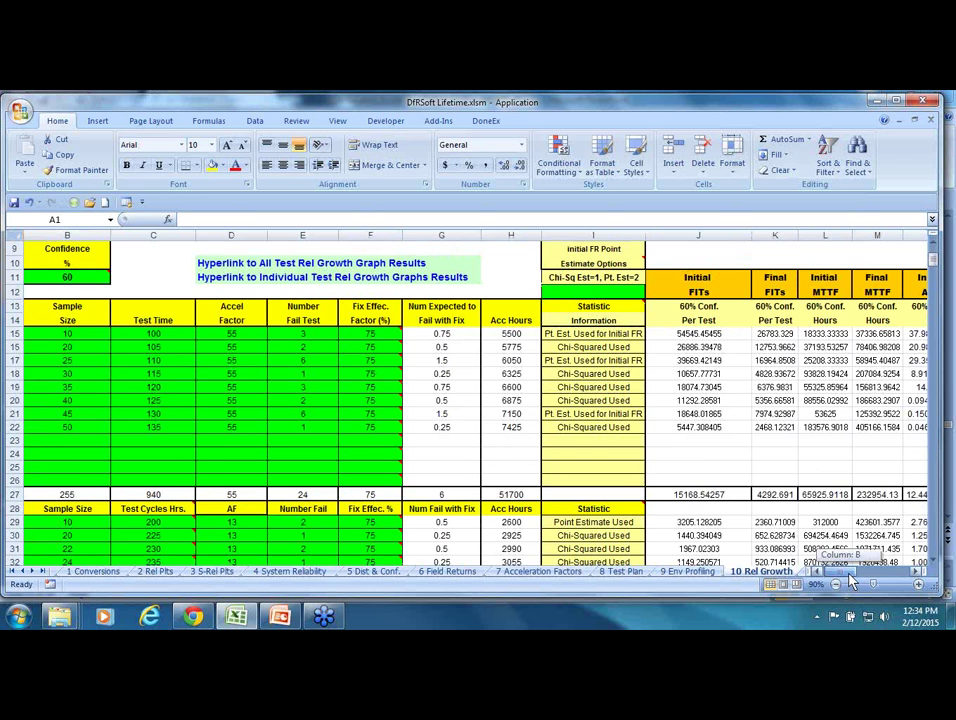
drag(848, 582, 504, 442)
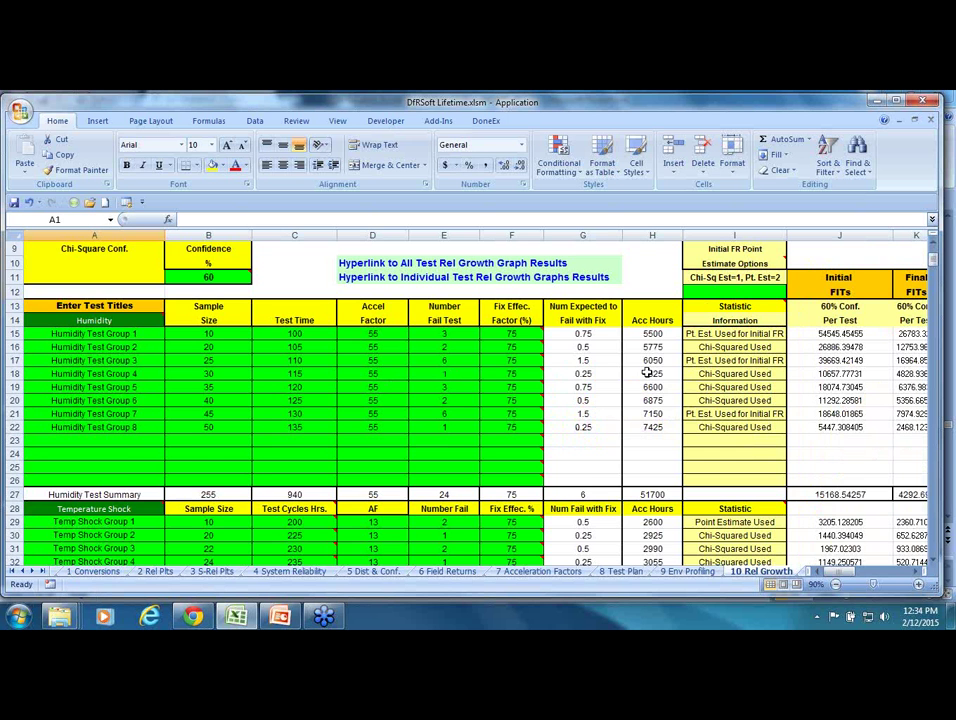
scroll(648, 372, up, 1)
scroll(648, 372, up, 1)
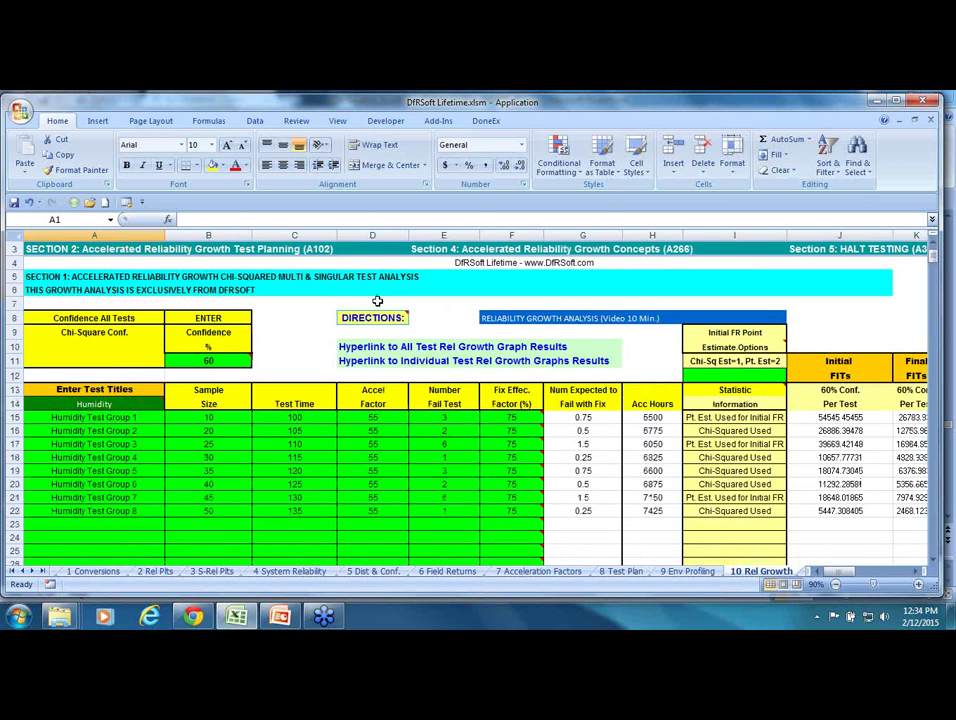
mouse_move(373, 317)
scroll(400, 428, down, 2)
scroll(406, 431, up, 1)
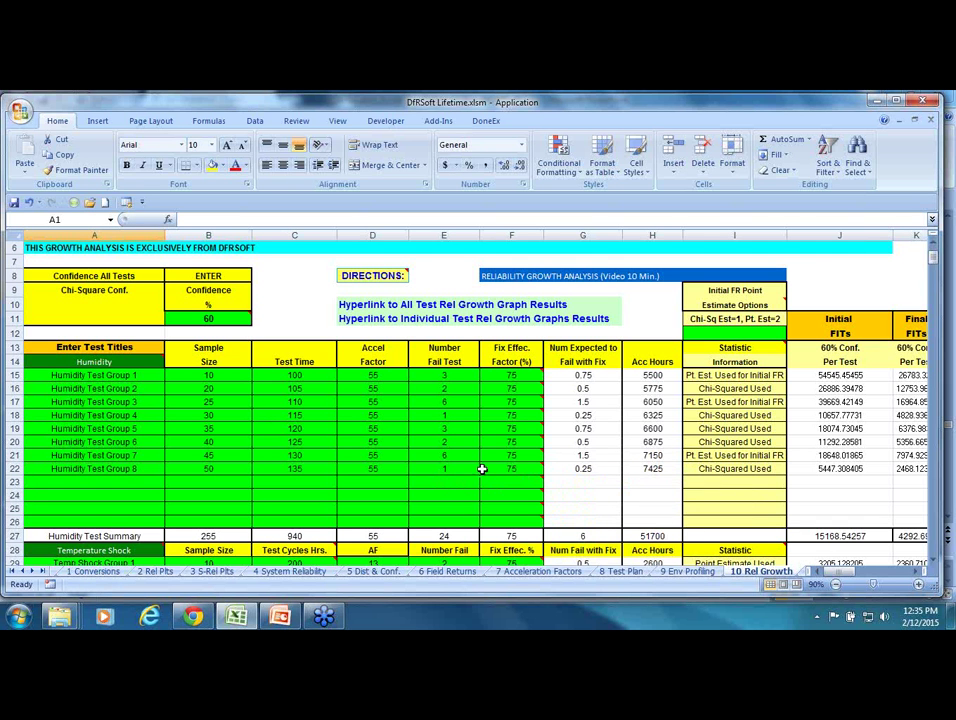
Set the Initial FR Point Estimate Options in cell I12 to 1 for the chi-squared estimate.
mouse_move(500, 442)
click(717, 331)
mouse_move(709, 343)
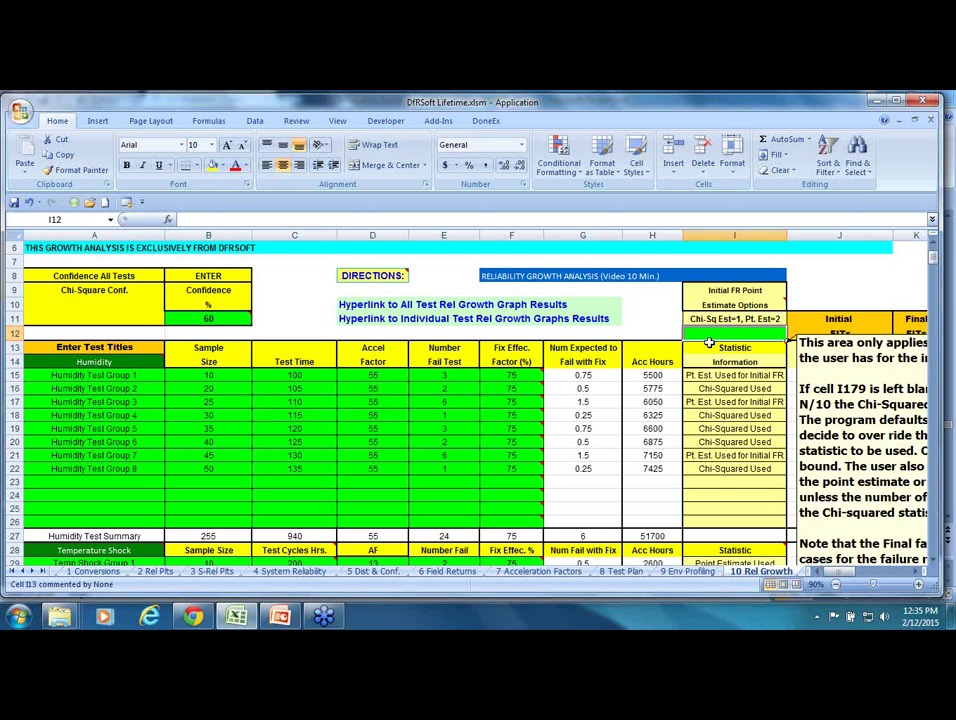
text(1)
key(Return)
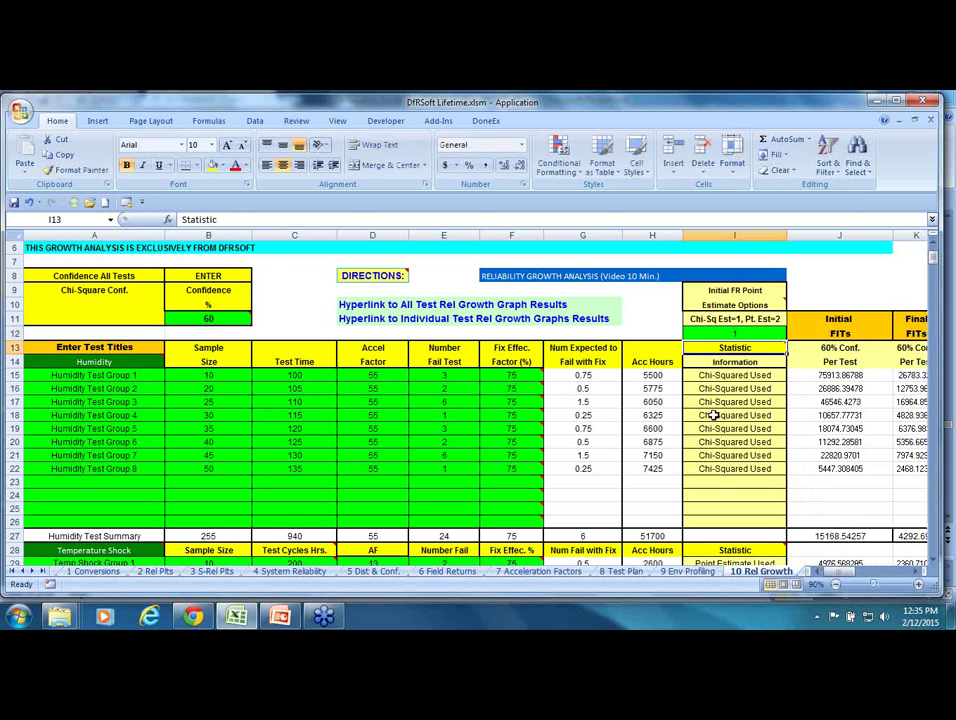
Clear the Initial FR Point Estimate Options entry in cell I12.
click(735, 334)
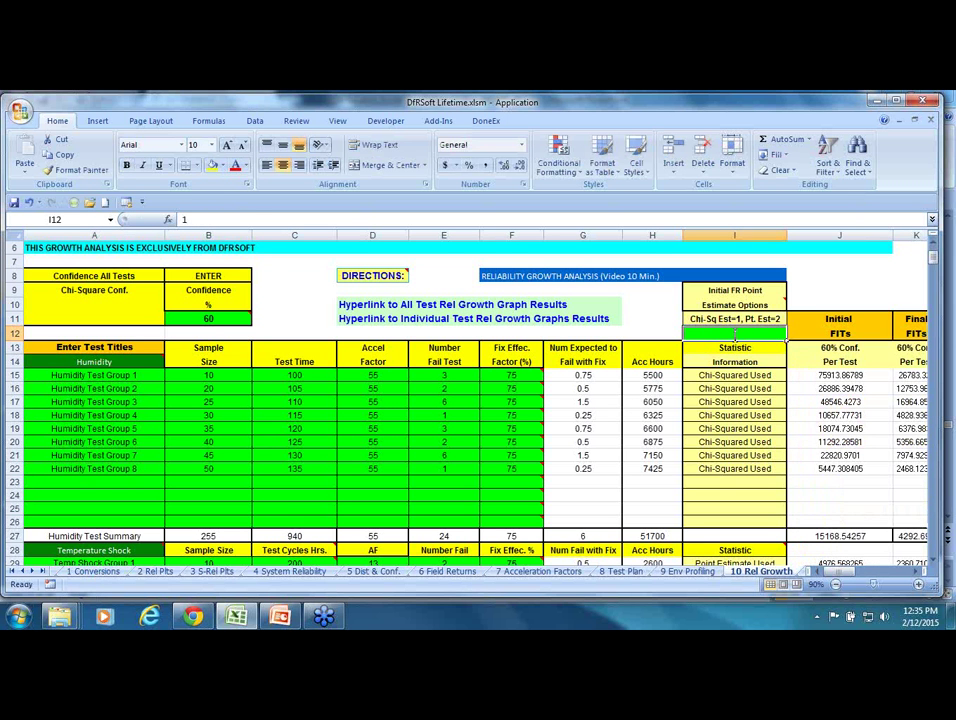
click(732, 389)
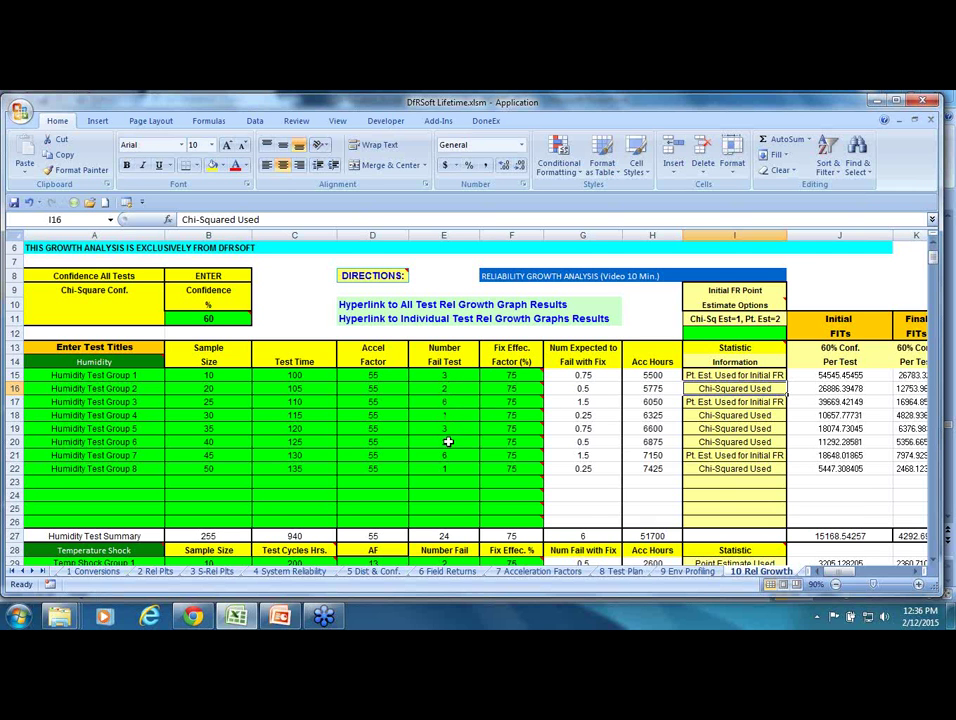
click(296, 314)
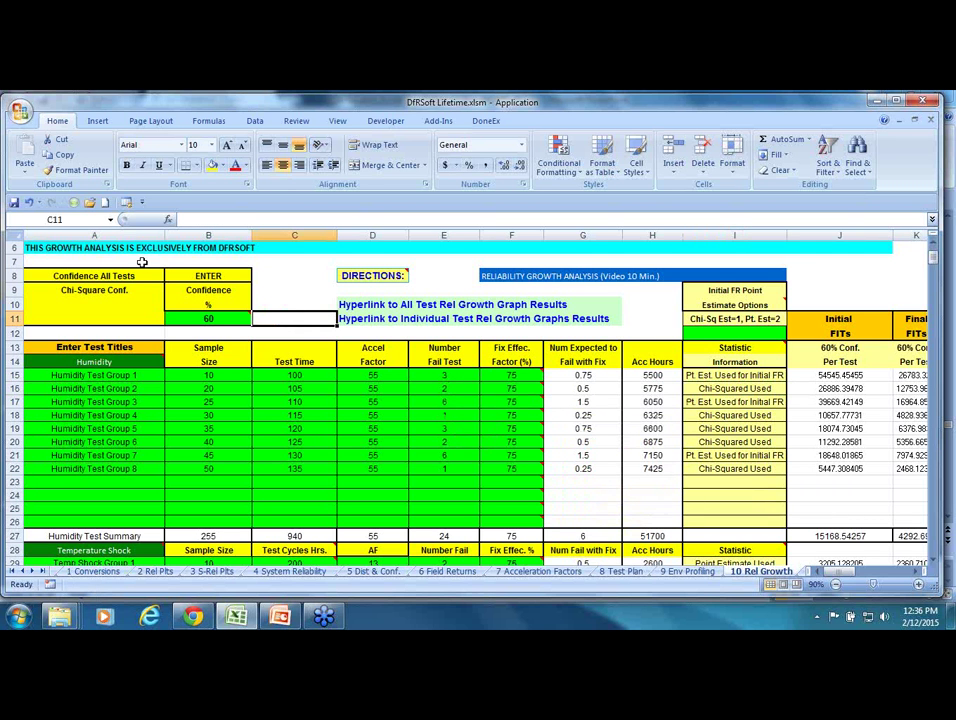
click(100, 262)
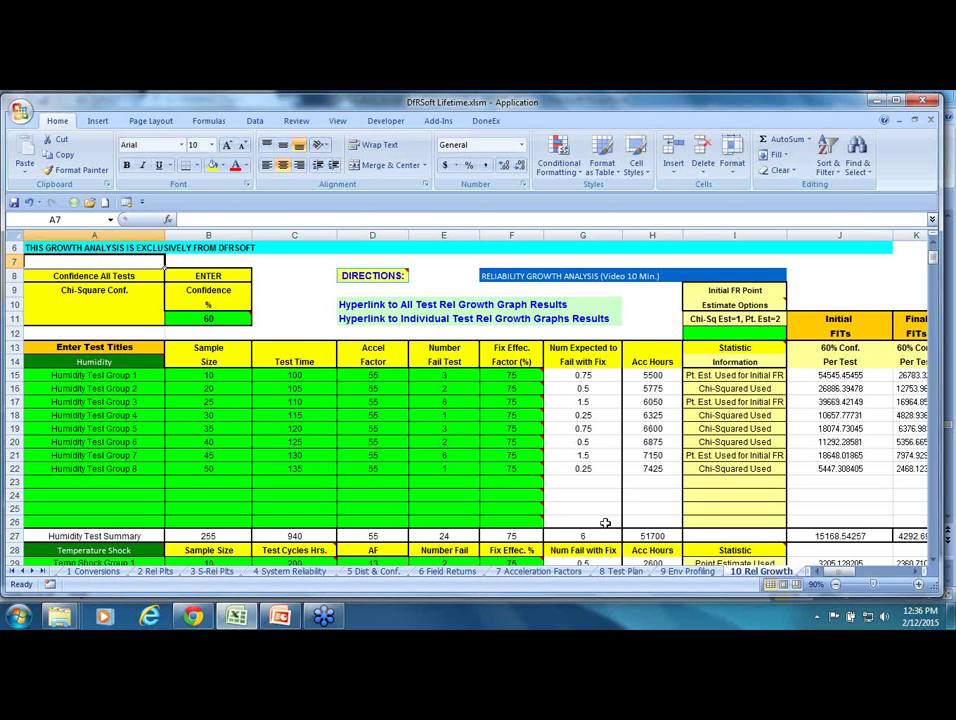
Review the temperature shock and vibration test tables and the initial and final FITs, MTTF, AFR and PPM results.
scroll(605, 523, down, 3)
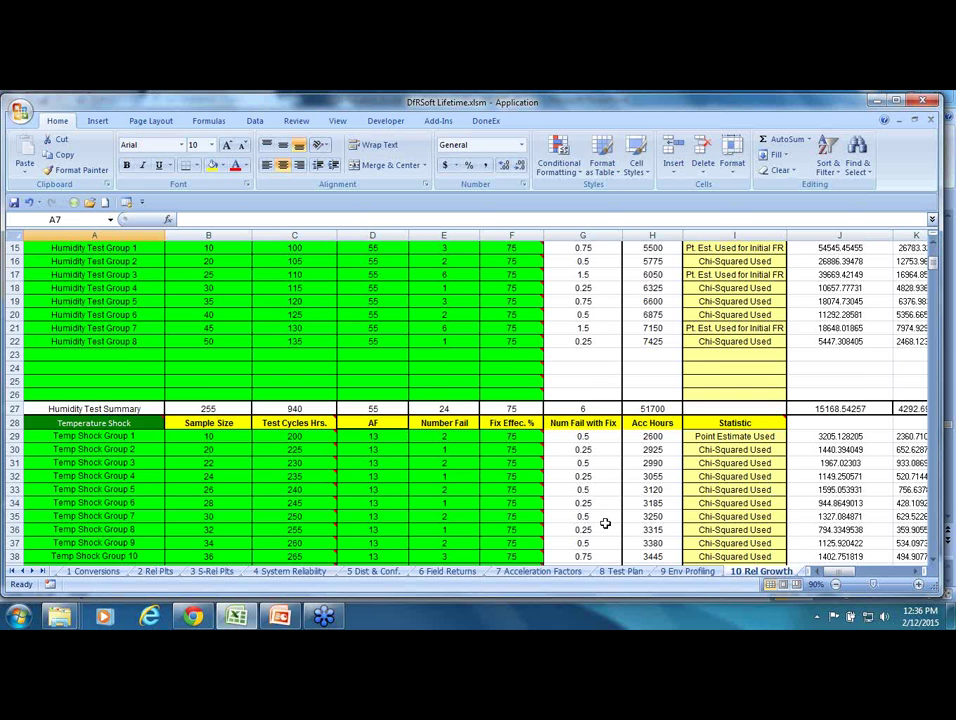
scroll(605, 523, down, 3)
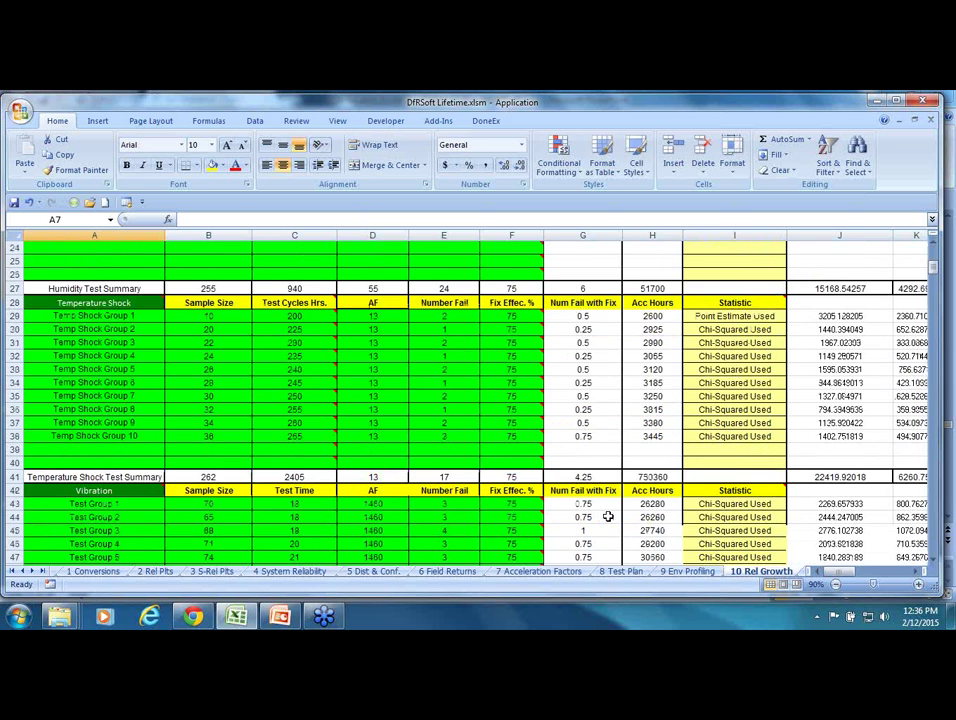
scroll(608, 516, down, 6)
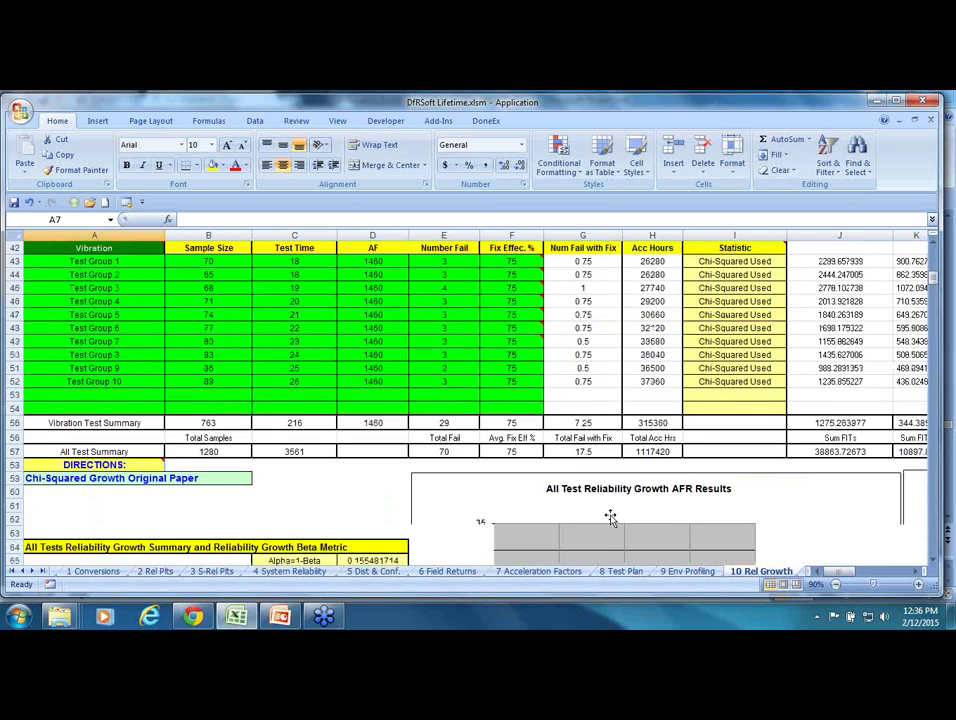
scroll(610, 516, up, 7)
scroll(610, 516, up, 6)
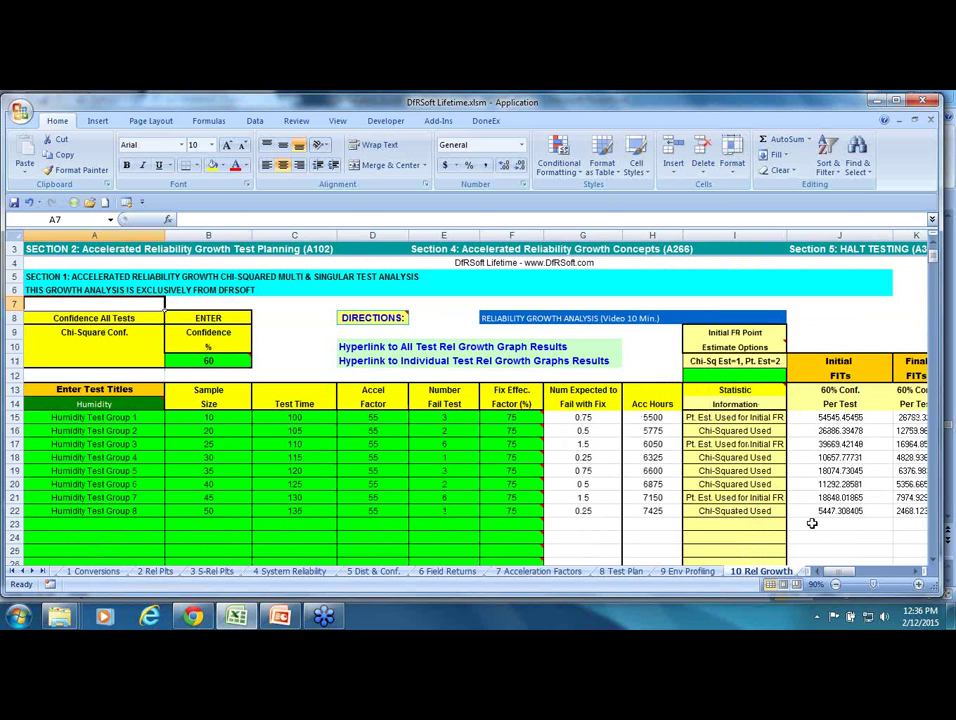
drag(843, 577, 853, 579)
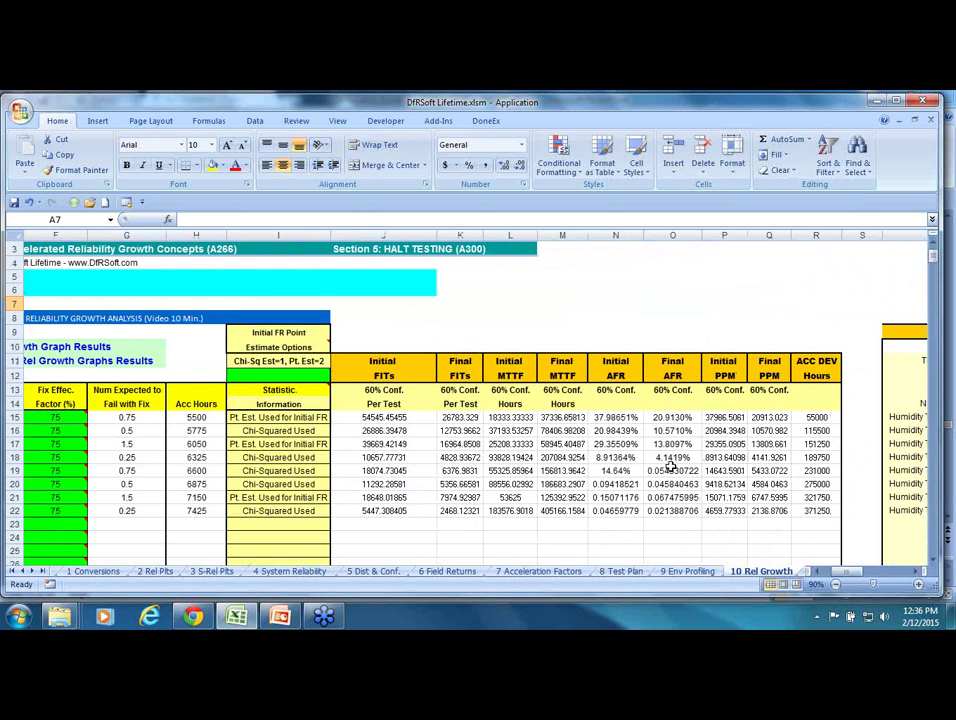
scroll(672, 466, down, 1)
scroll(672, 466, down, 1)
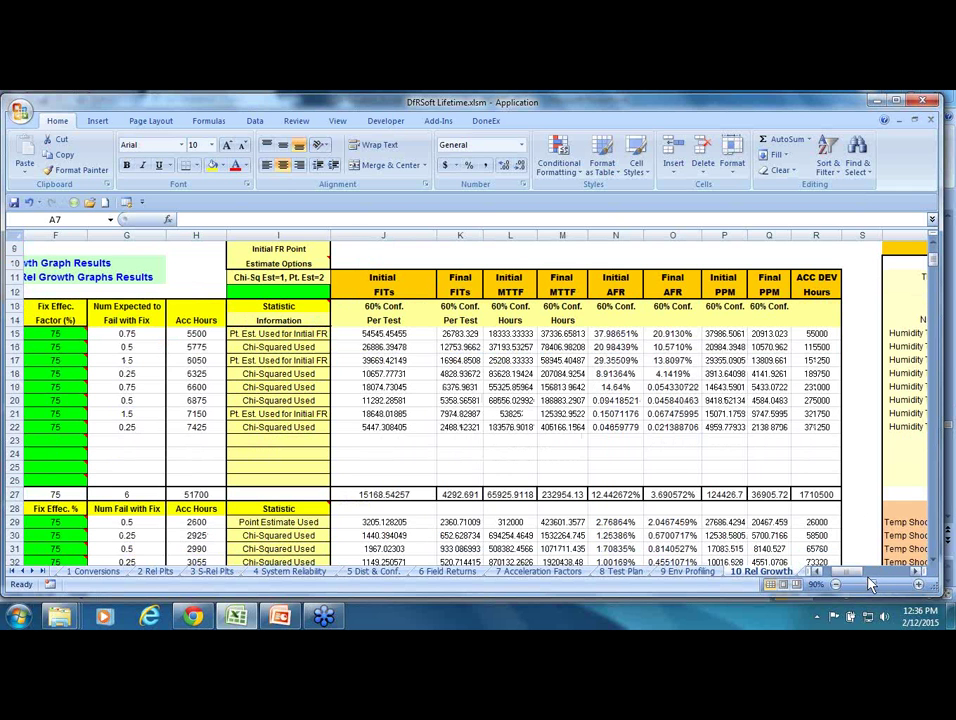
Examine the individual reliability growth graphs for the humidity, temperature shock and vibration test groups.
drag(852, 577, 880, 577)
scroll(850, 547, down, 1)
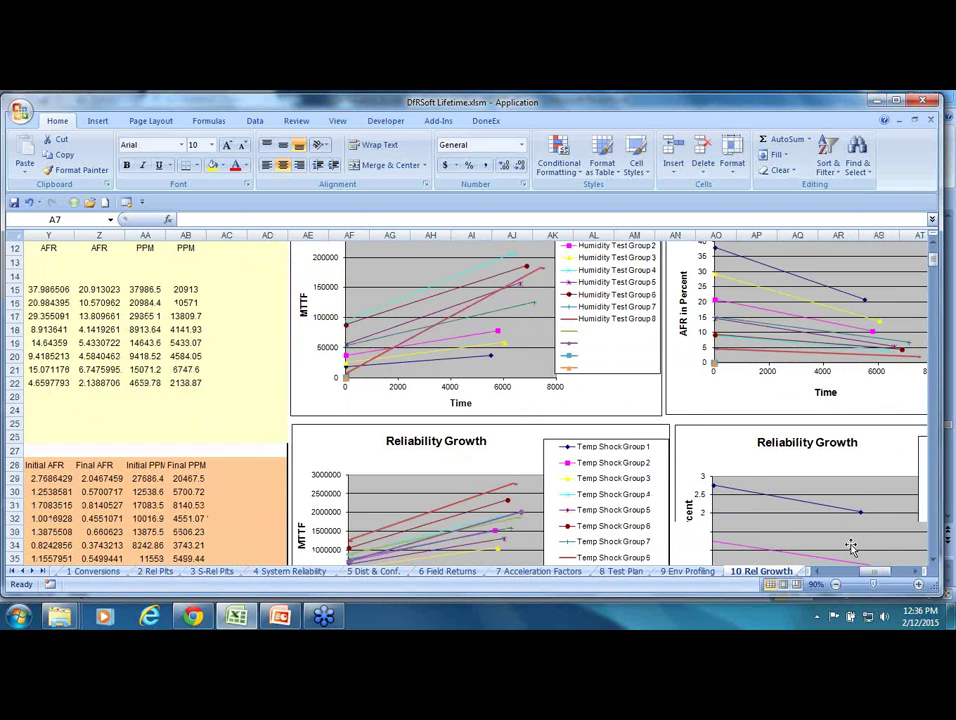
scroll(850, 547, down, 2)
scroll(850, 547, down, 9)
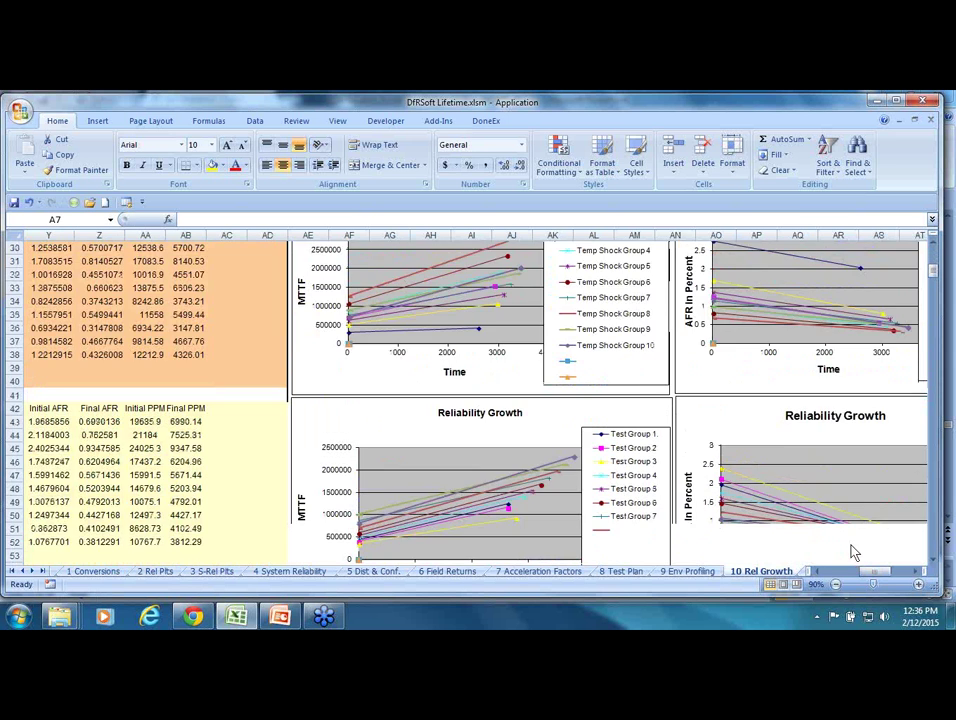
click(880, 577)
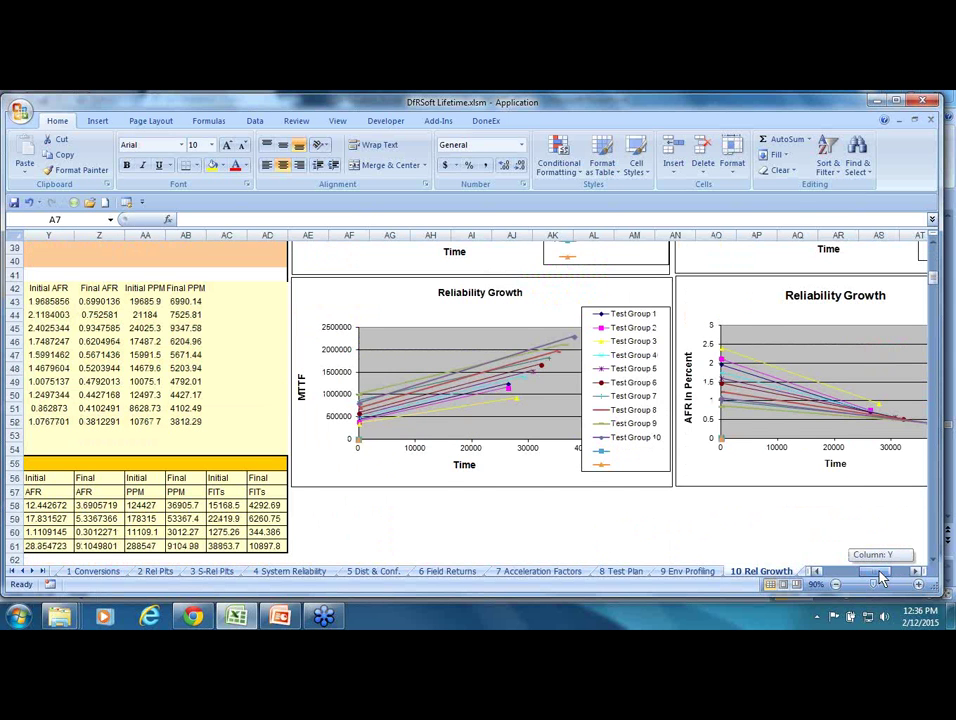
Examine the all-test reliability growth summary, beta metrics, and the AFR and MTBF result graphs below the test tables.
drag(880, 577, 828, 577)
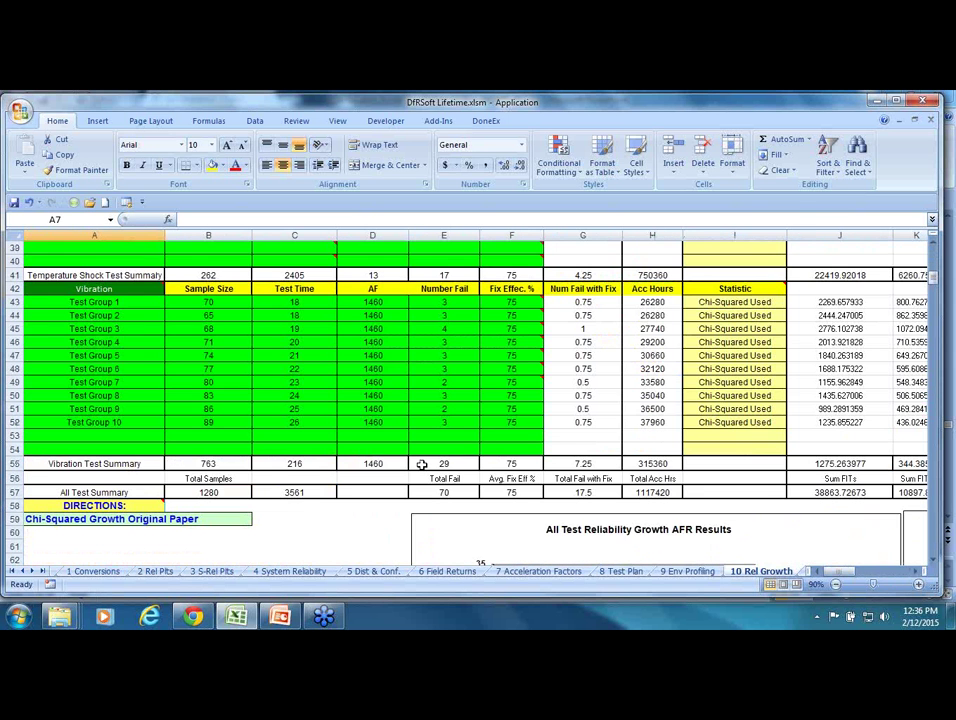
scroll(422, 464, down, 3)
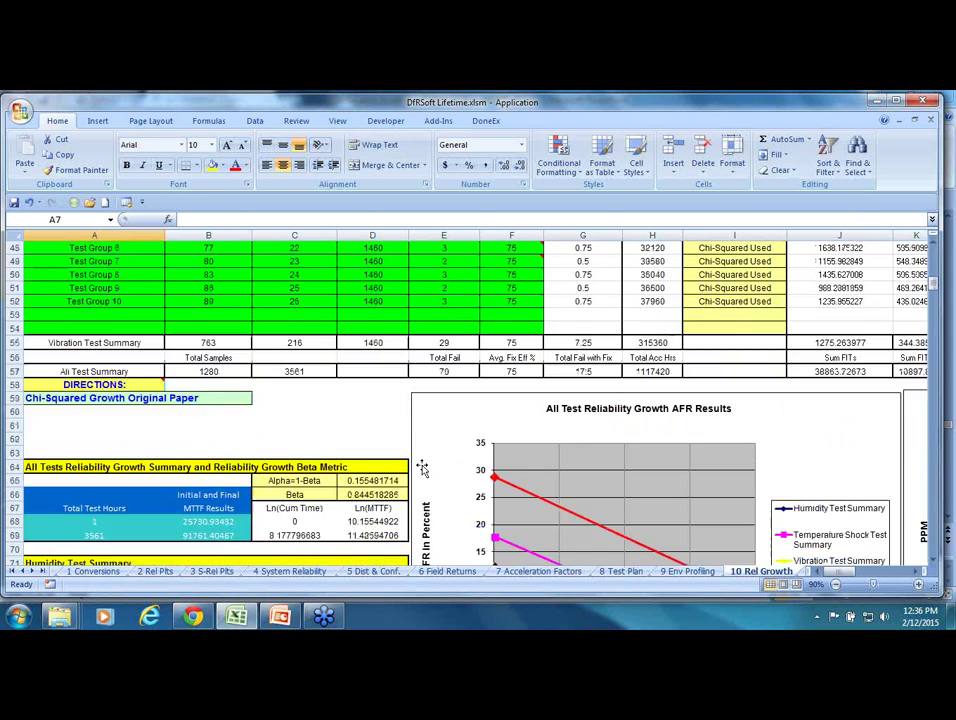
scroll(434, 468, down, 1)
scroll(434, 468, down, 1)
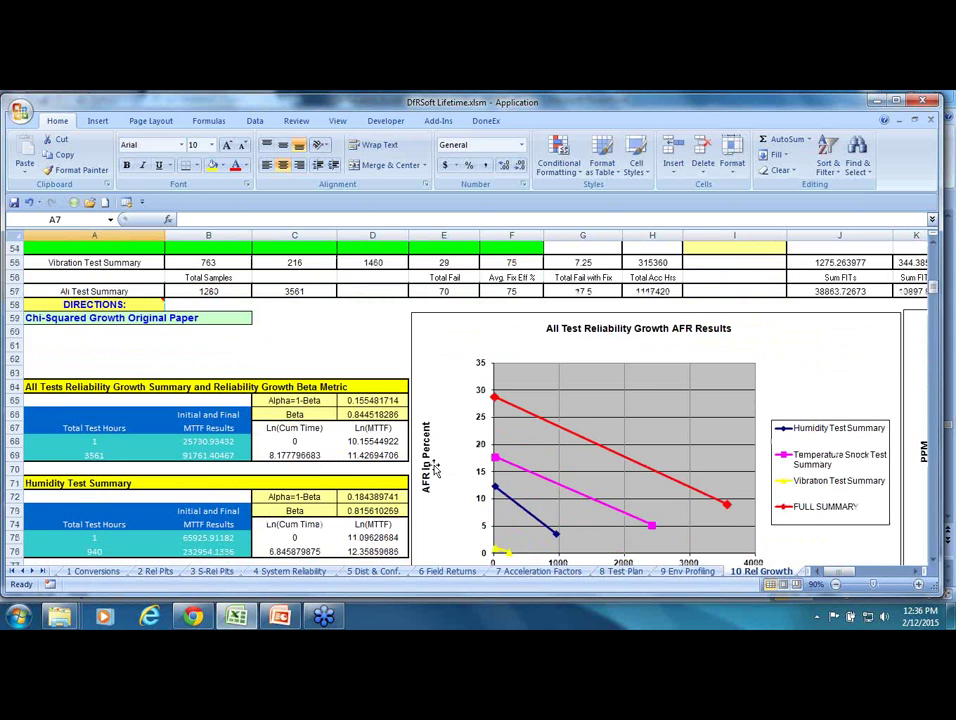
scroll(434, 468, down, 2)
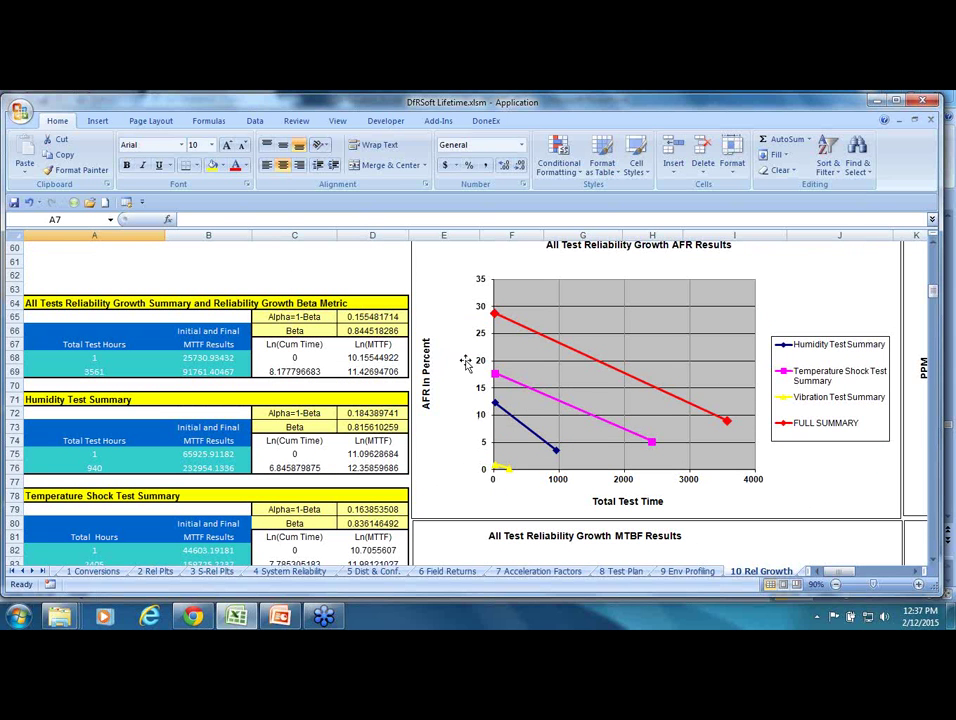
scroll(466, 362, up, 1)
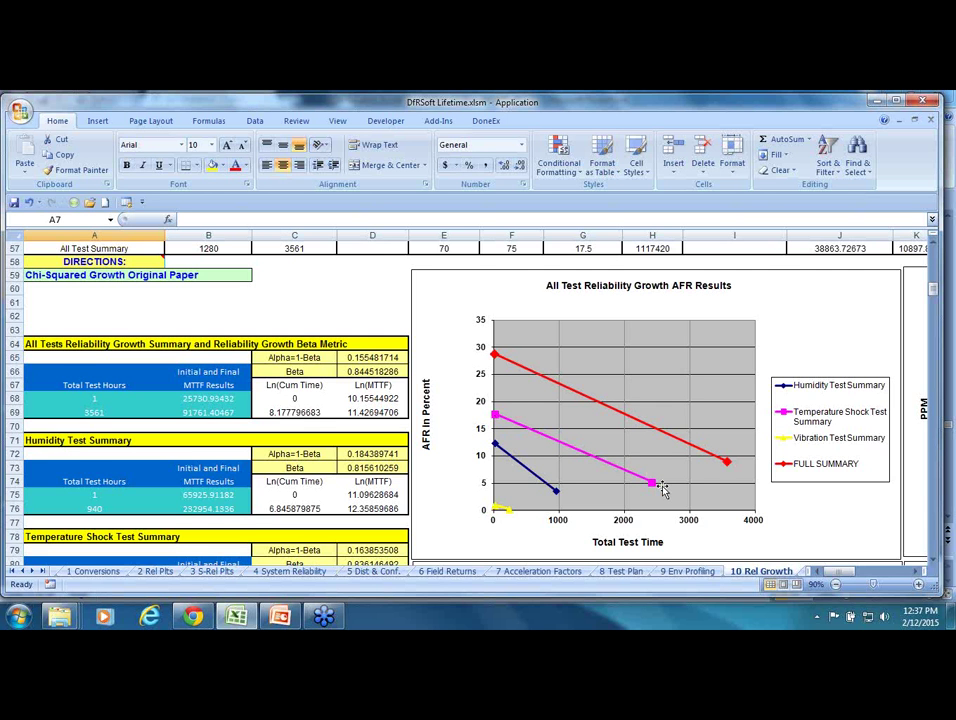
scroll(658, 480, down, 2)
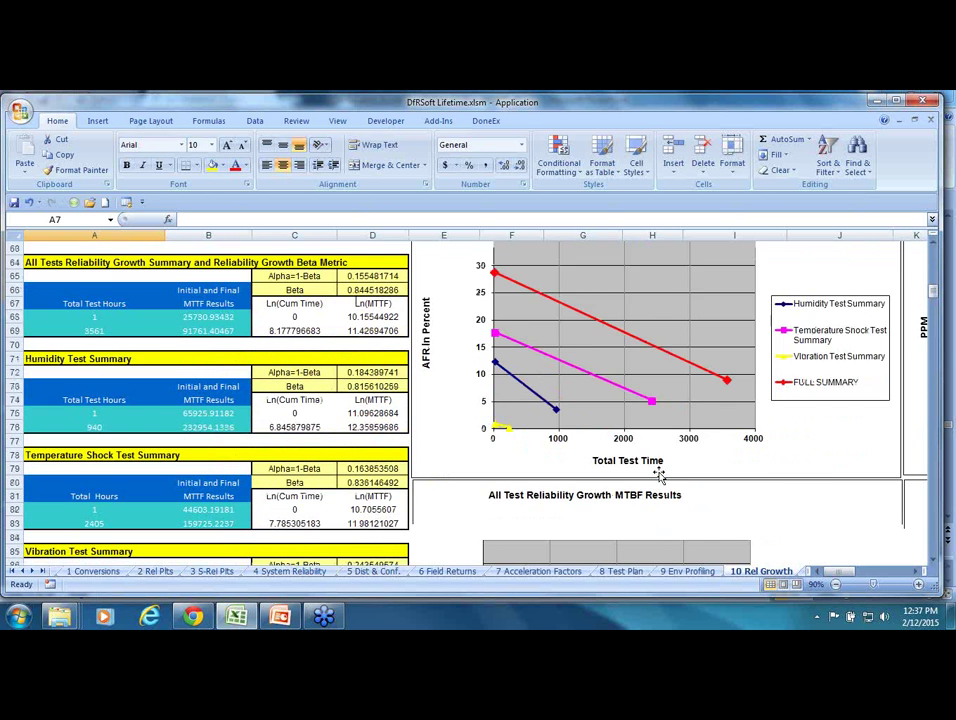
scroll(658, 476, down, 5)
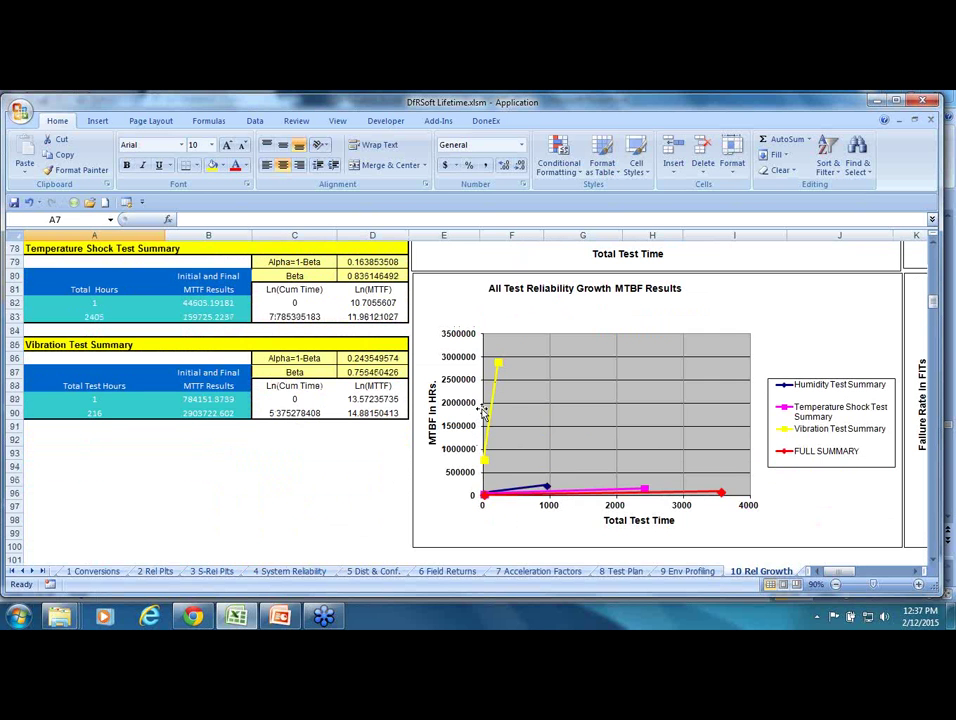
scroll(610, 425, up, 2)
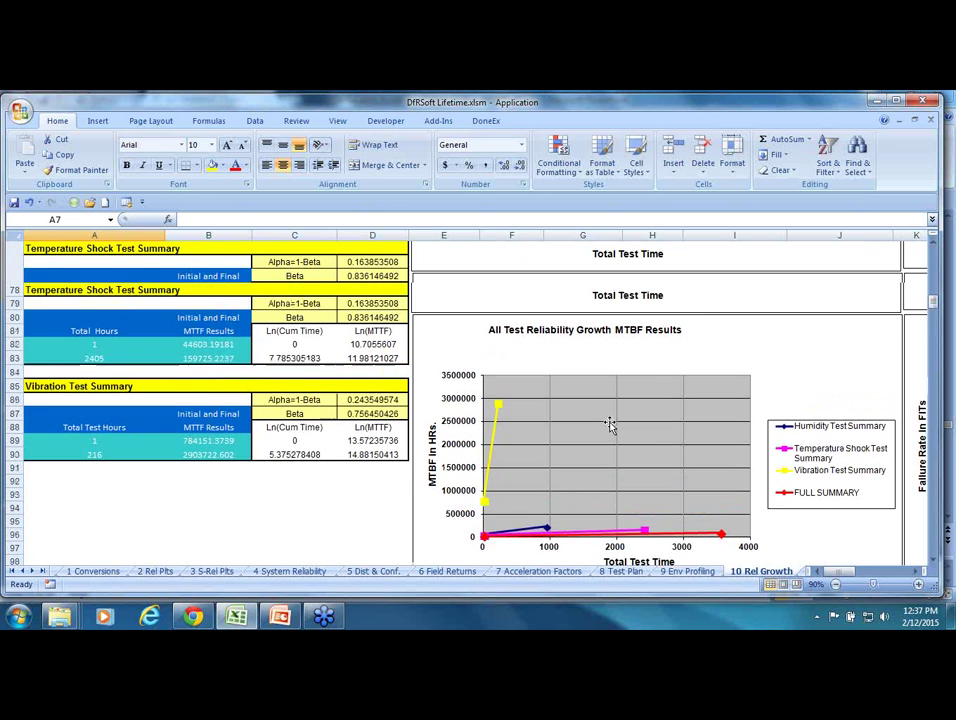
Review the all-test AFR and MTBF graphs against the alpha and beta metrics of the test summaries, and return to the module's beginning.
scroll(567, 440, up, 5)
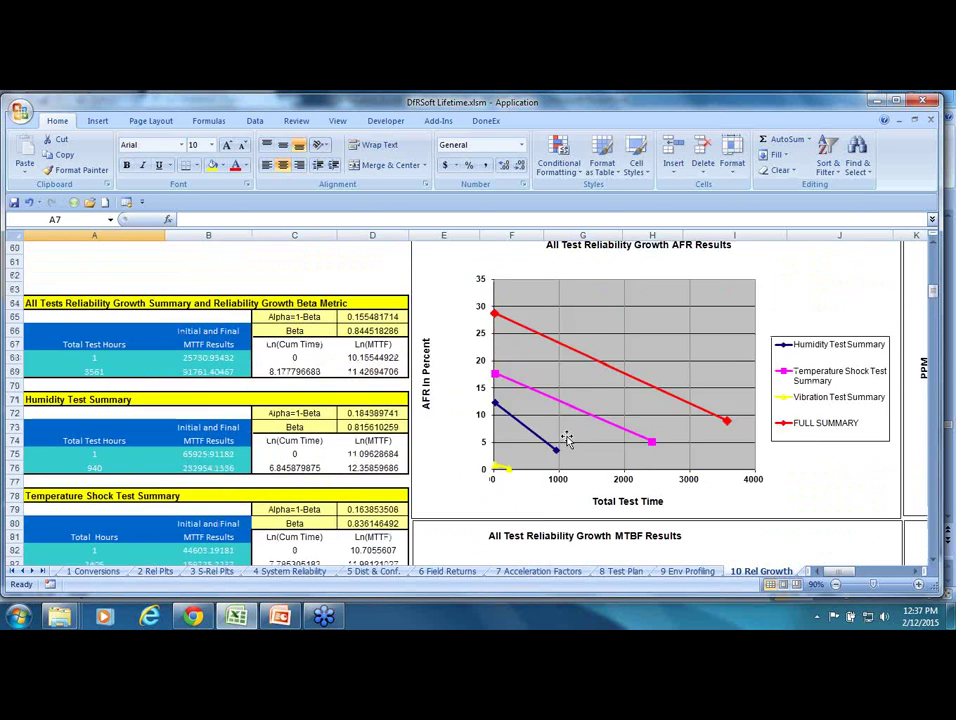
scroll(567, 440, down, 1)
scroll(545, 437, down, 1)
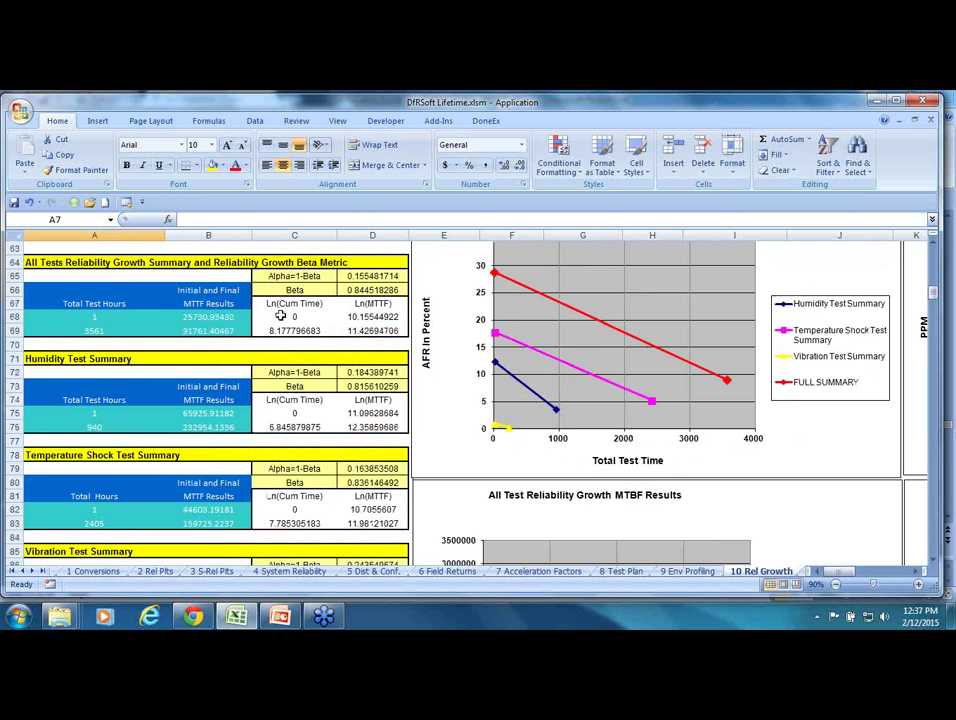
scroll(313, 299, down, 2)
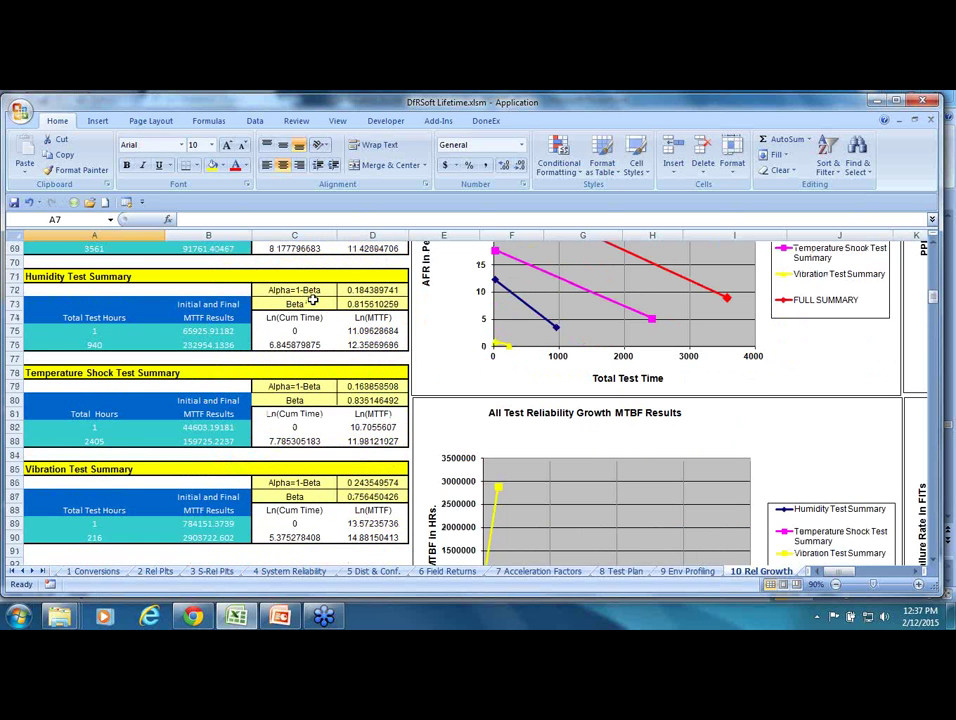
scroll(313, 299, up, 2)
scroll(313, 299, down, 3)
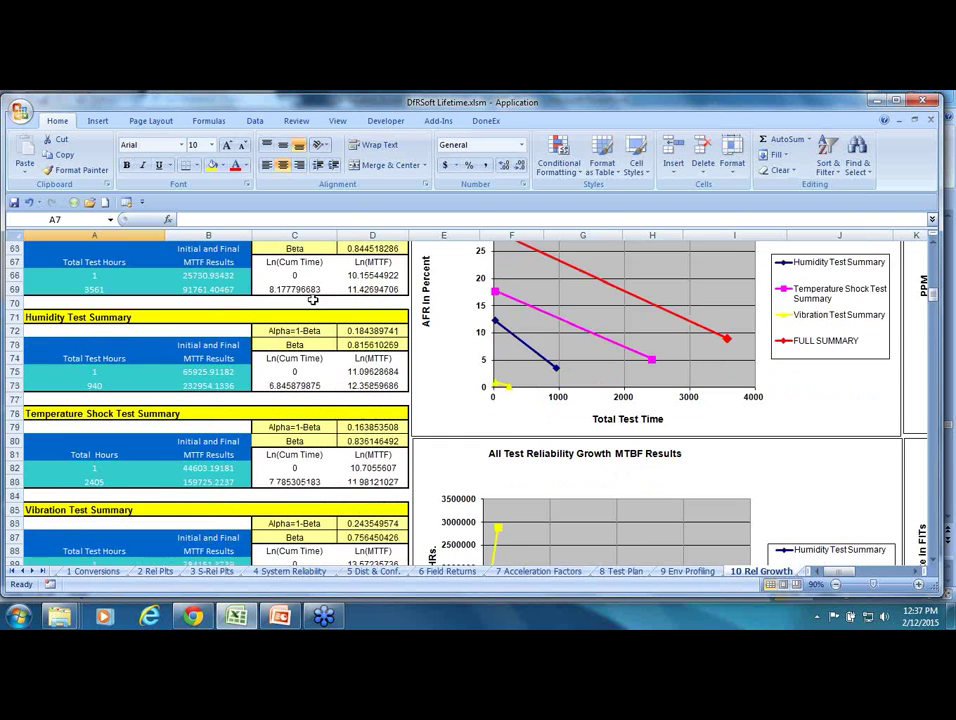
scroll(313, 299, down, 1)
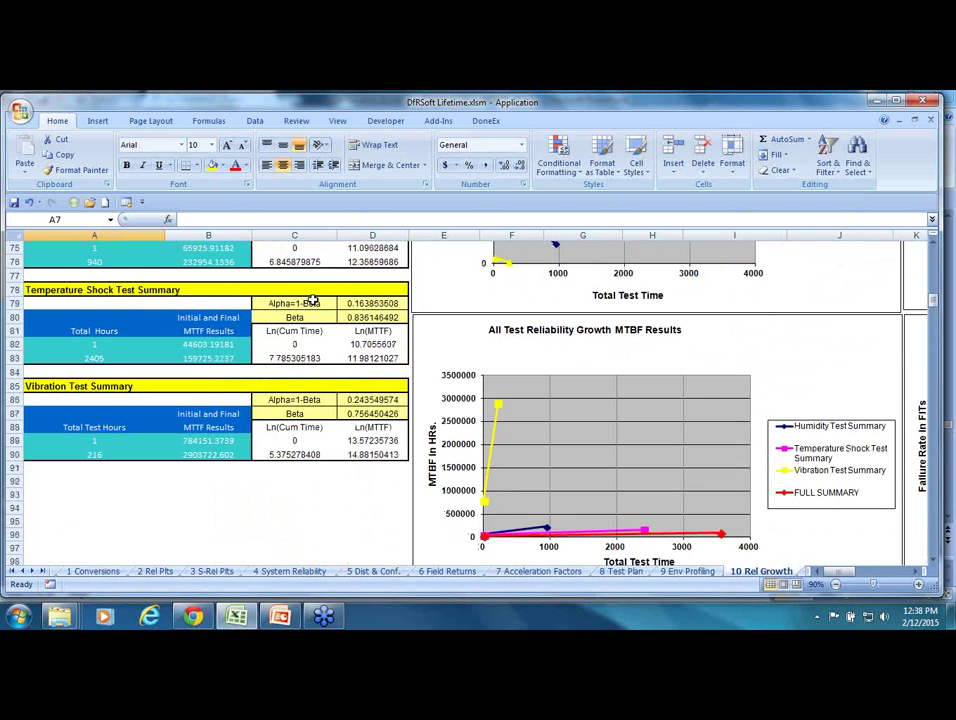
scroll(313, 299, up, 5)
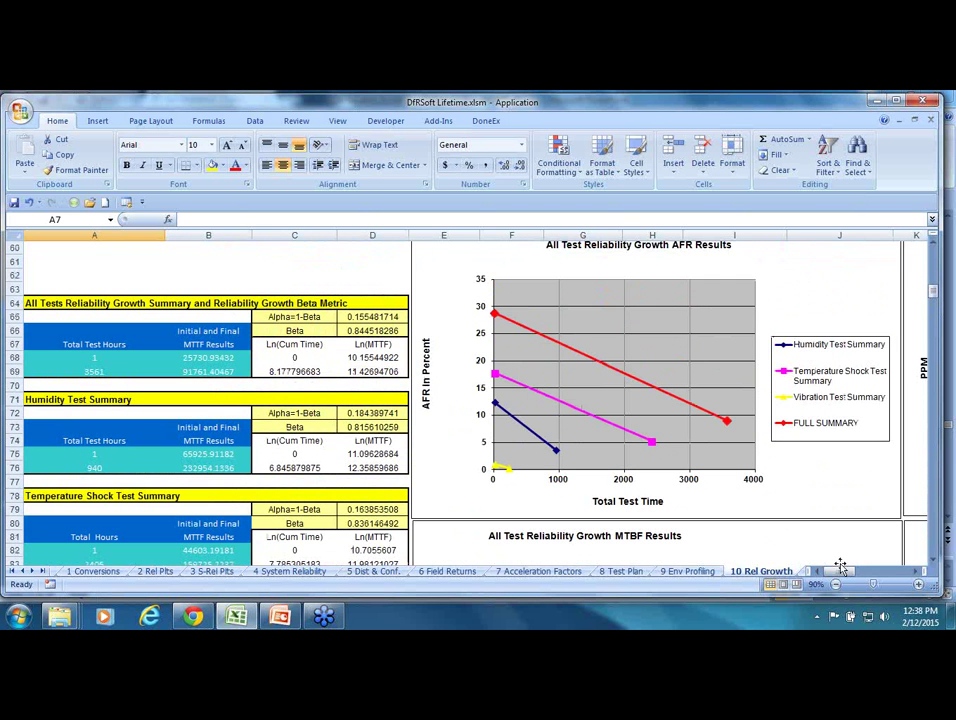
scroll(775, 504, up, 7)
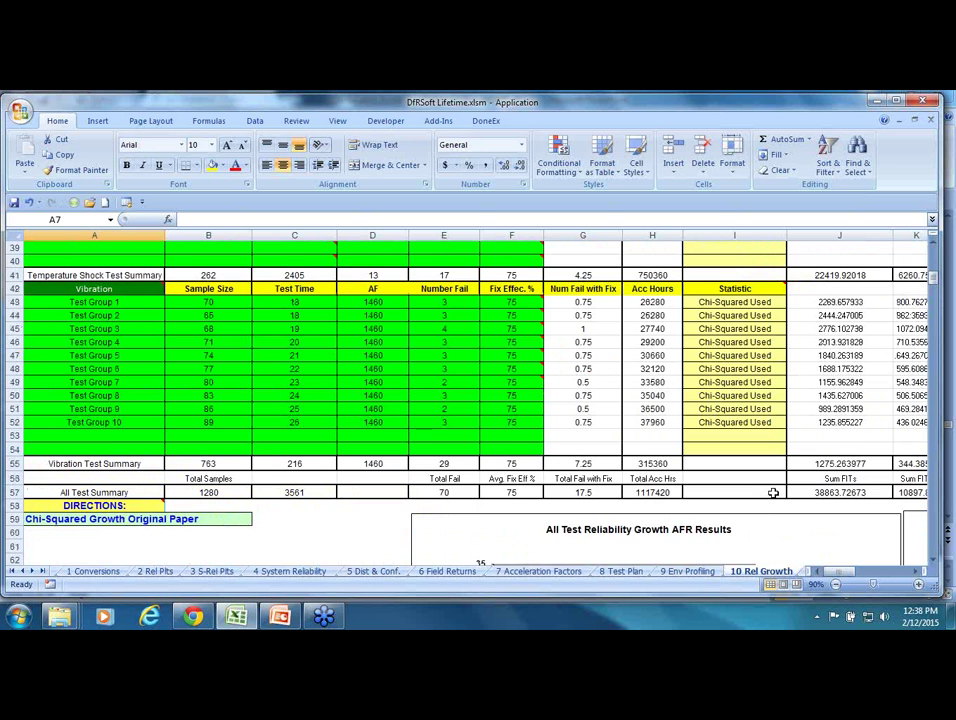
scroll(773, 492, up, 6)
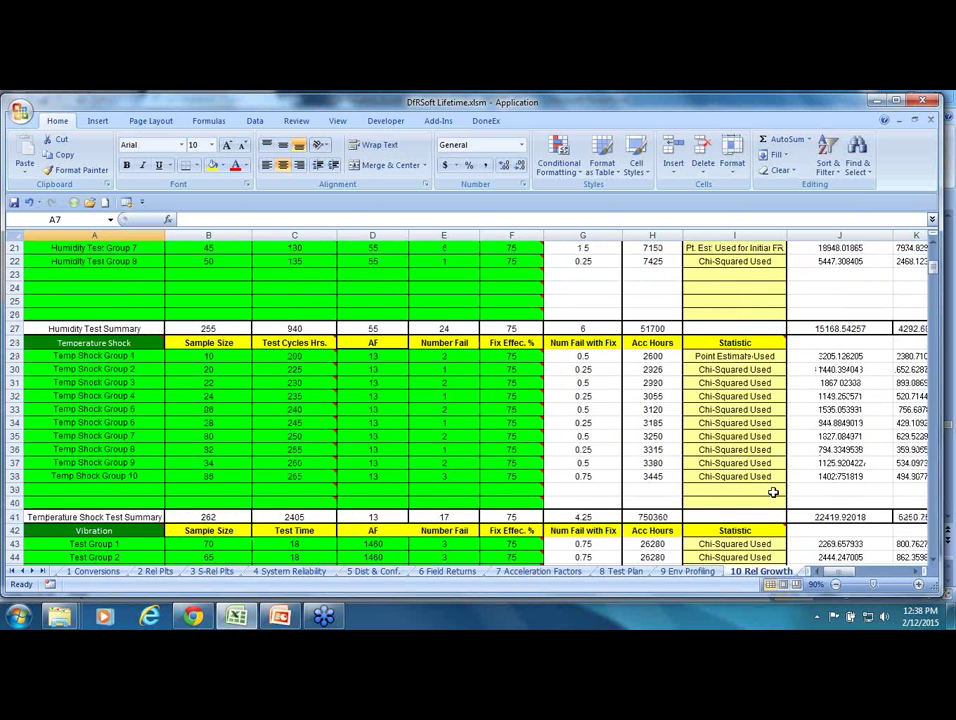
scroll(773, 492, up, 6)
scroll(773, 487, up, 1)
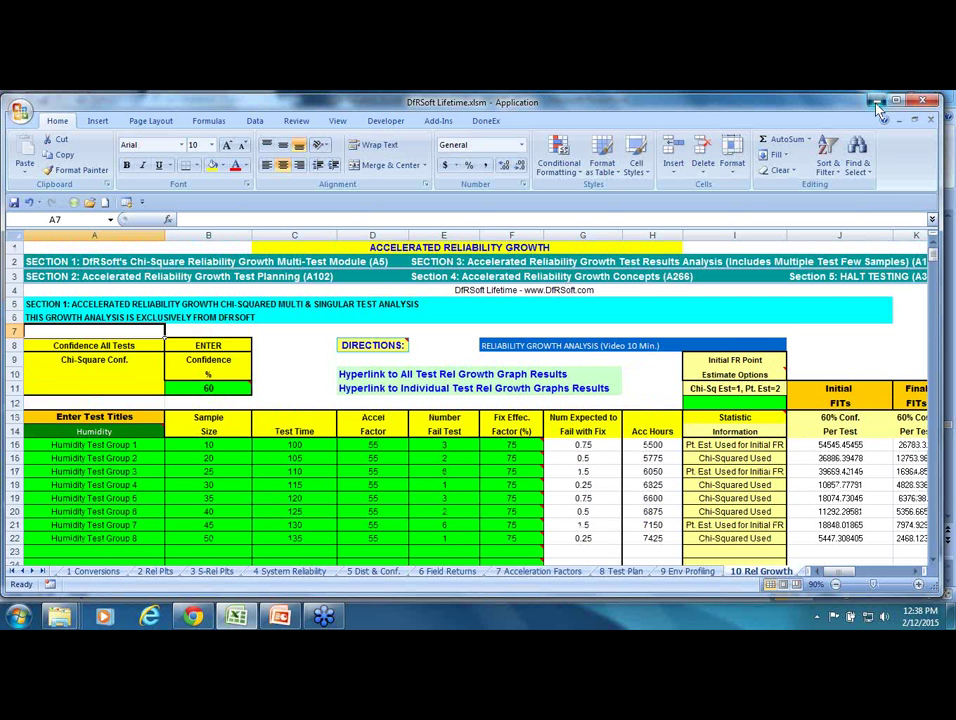
Switch to the PowerPoint presentation and resume the slide show from slide 22 on CARG in DfRSoft.
click(876, 110)
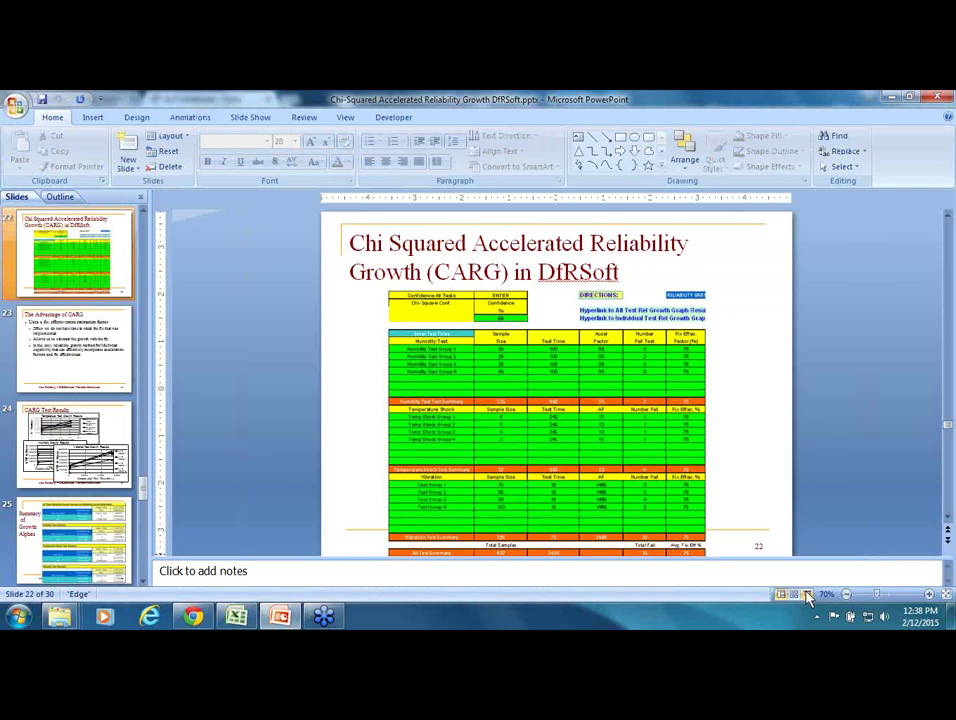
click(807, 595)
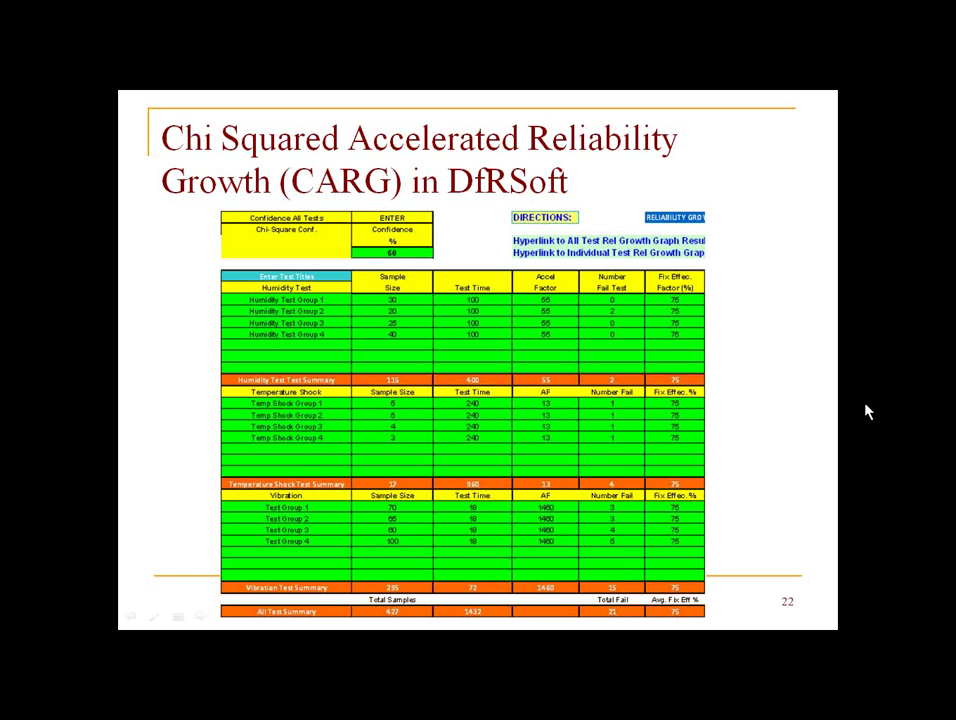
click(867, 411)
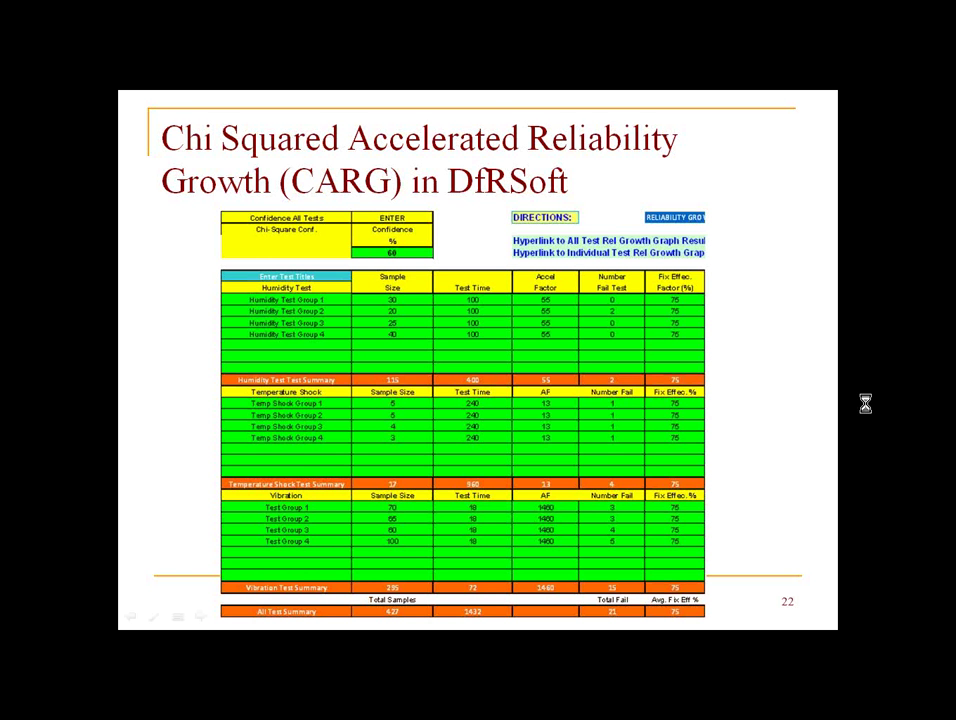
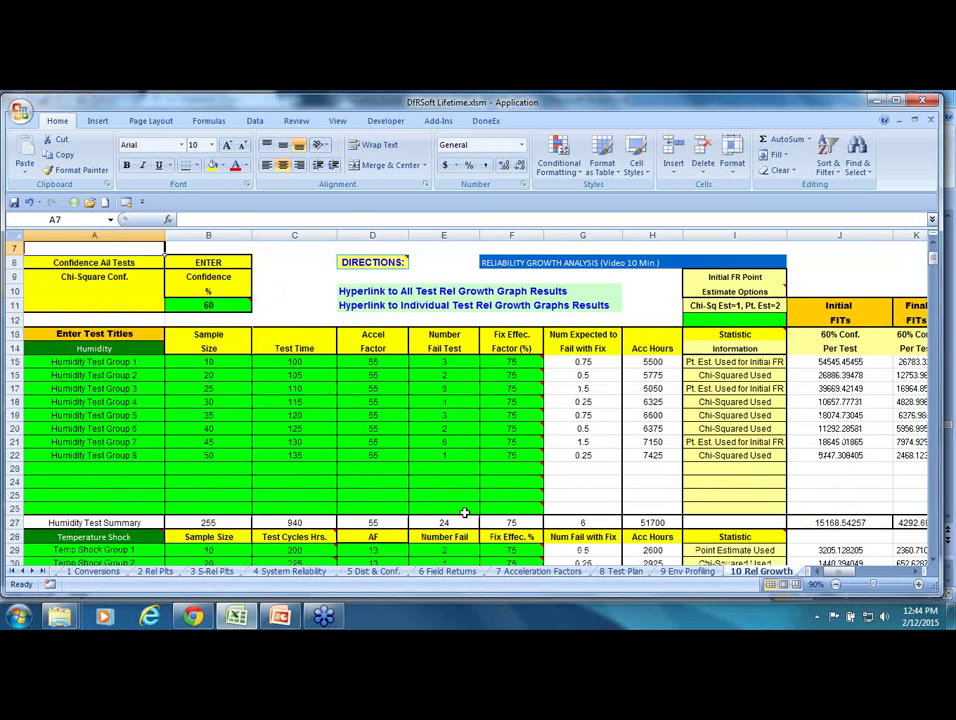
Set the number of failures for Humidity Test Group 2 to 0.
scroll(464, 512, down, 5)
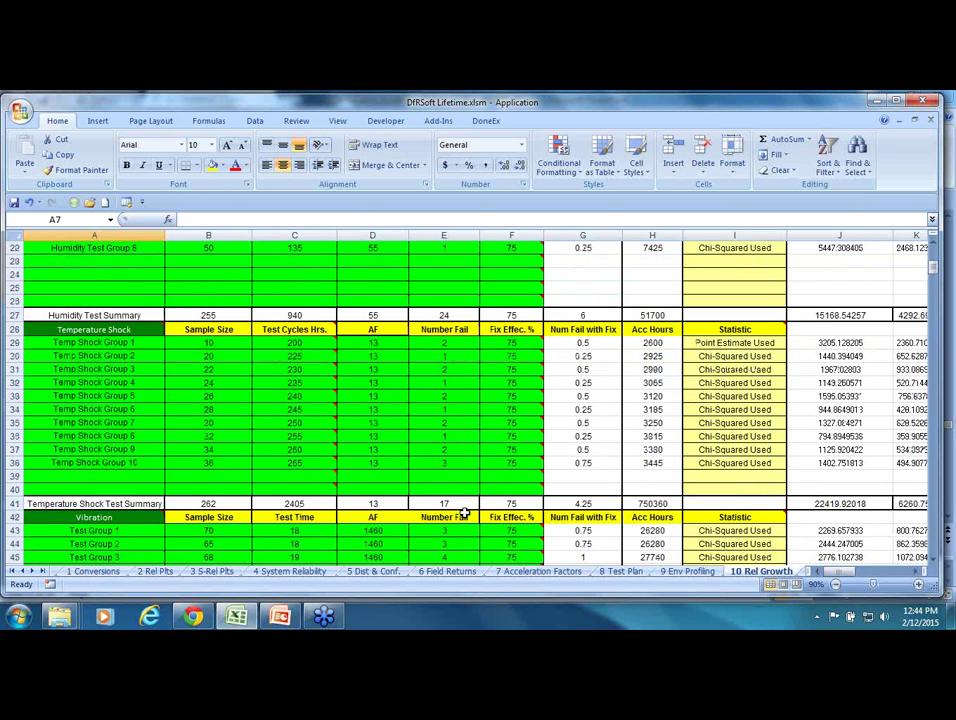
scroll(464, 512, up, 4)
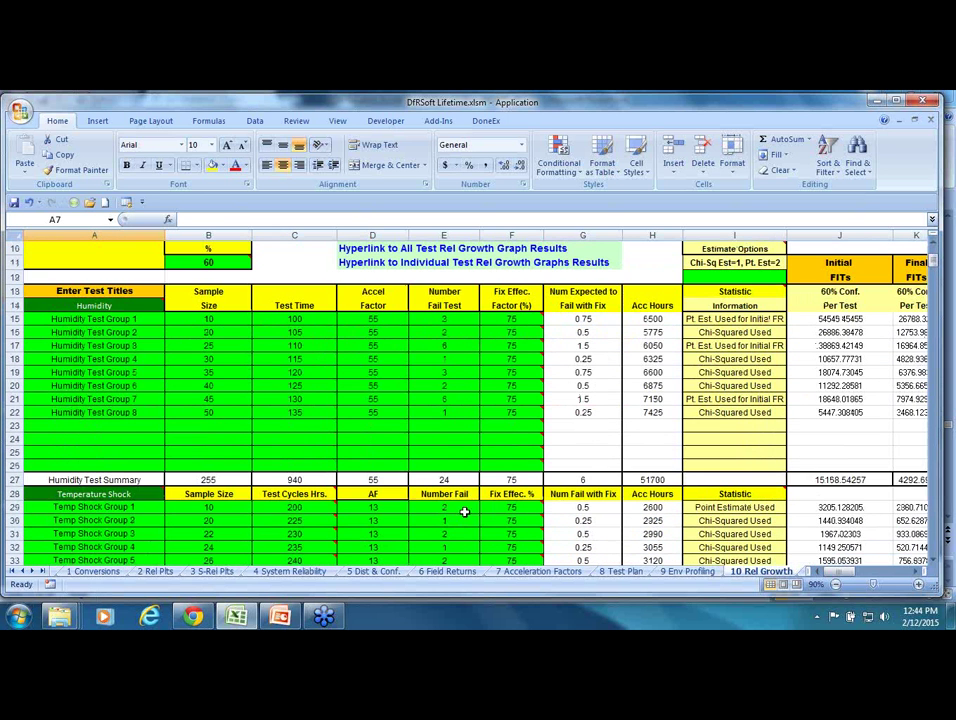
click(451, 333)
mouse_move(495, 349)
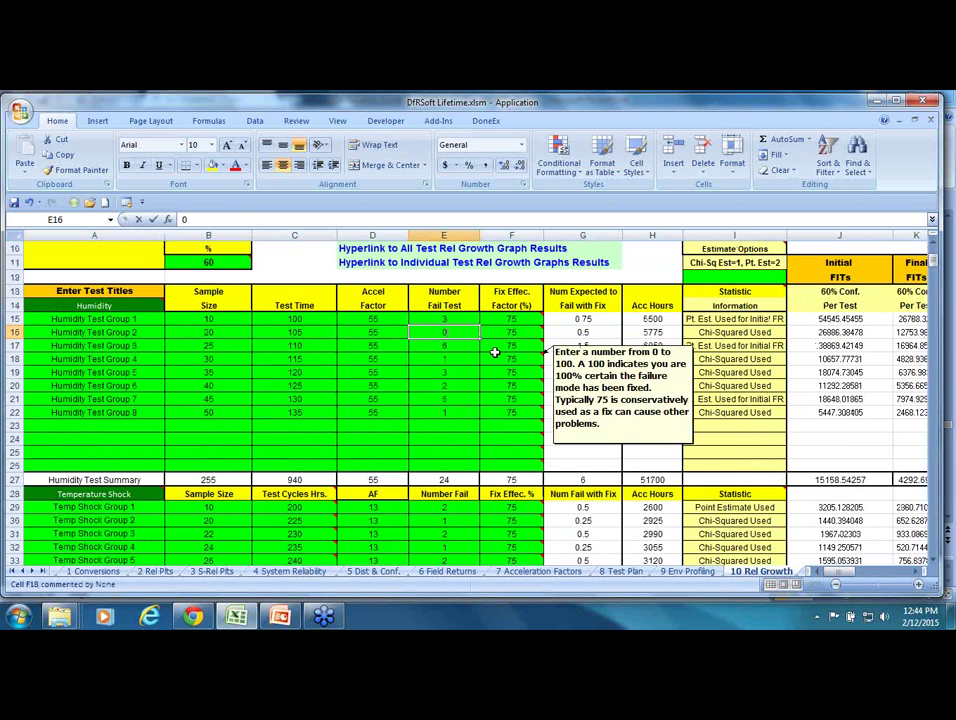
text(0)
key(Return)
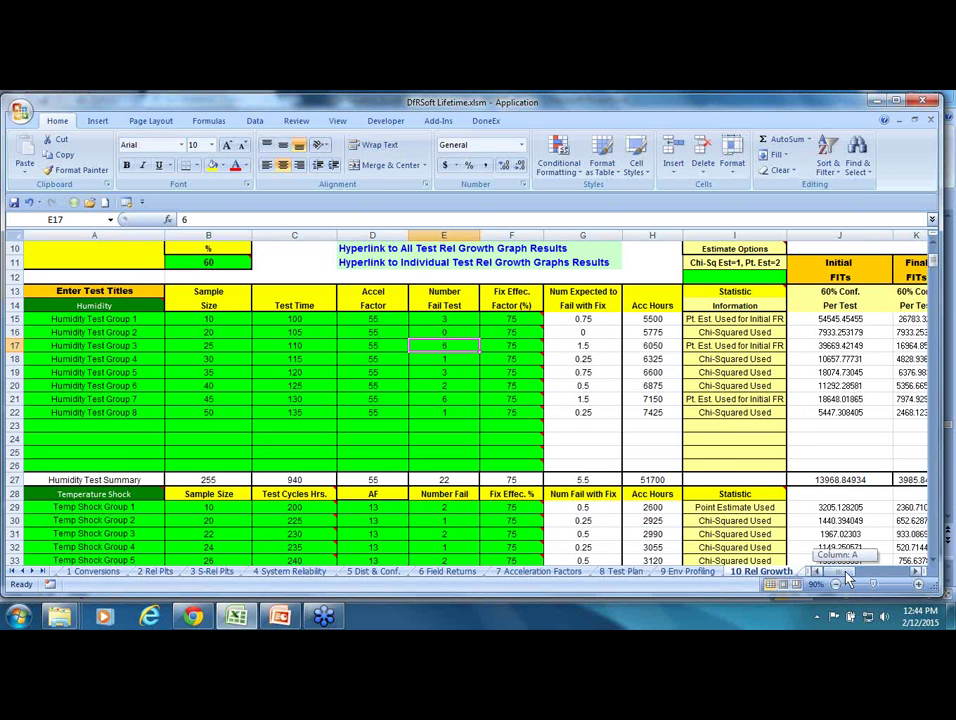
Examine the humidity MTTF and AFR growth graphs, and compare the groups' failure counts with Group 2's expected failures with fix.
drag(847, 578, 888, 576)
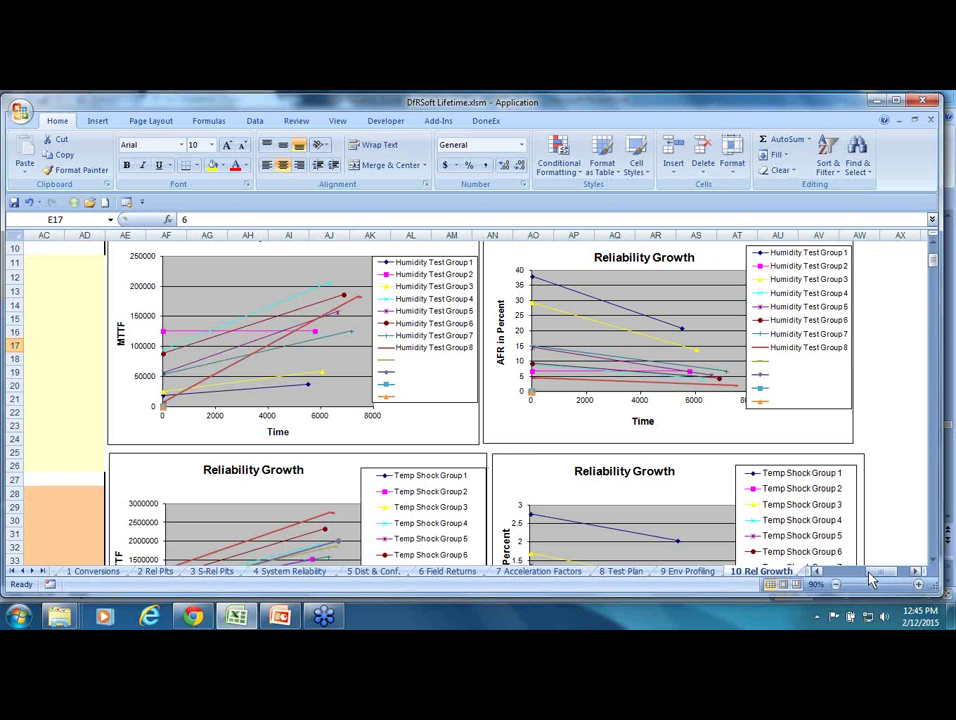
drag(869, 572, 788, 547)
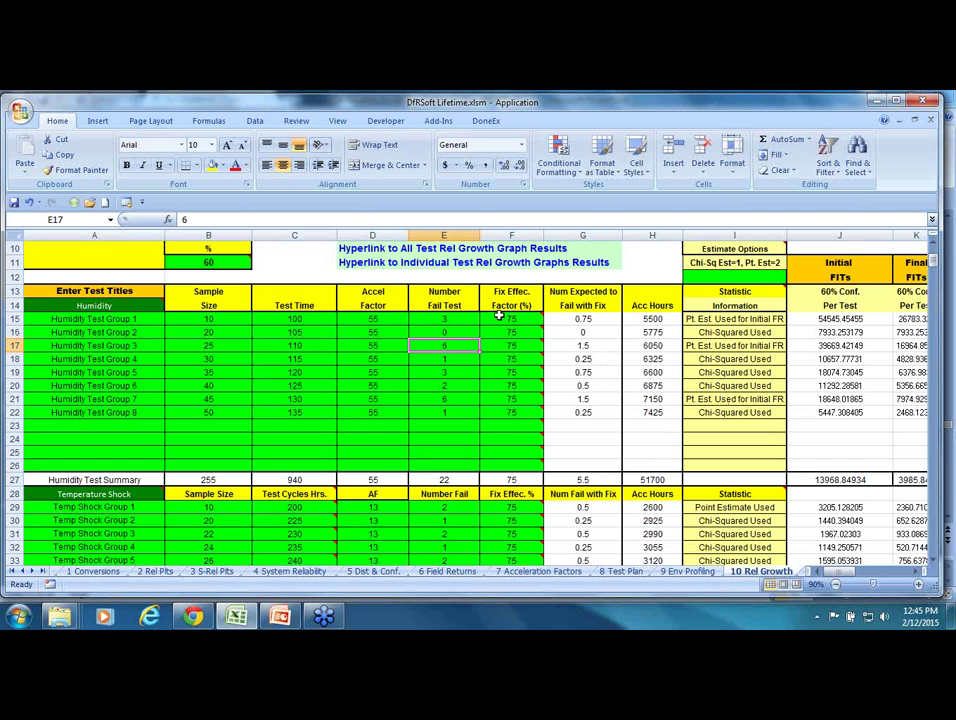
click(453, 318)
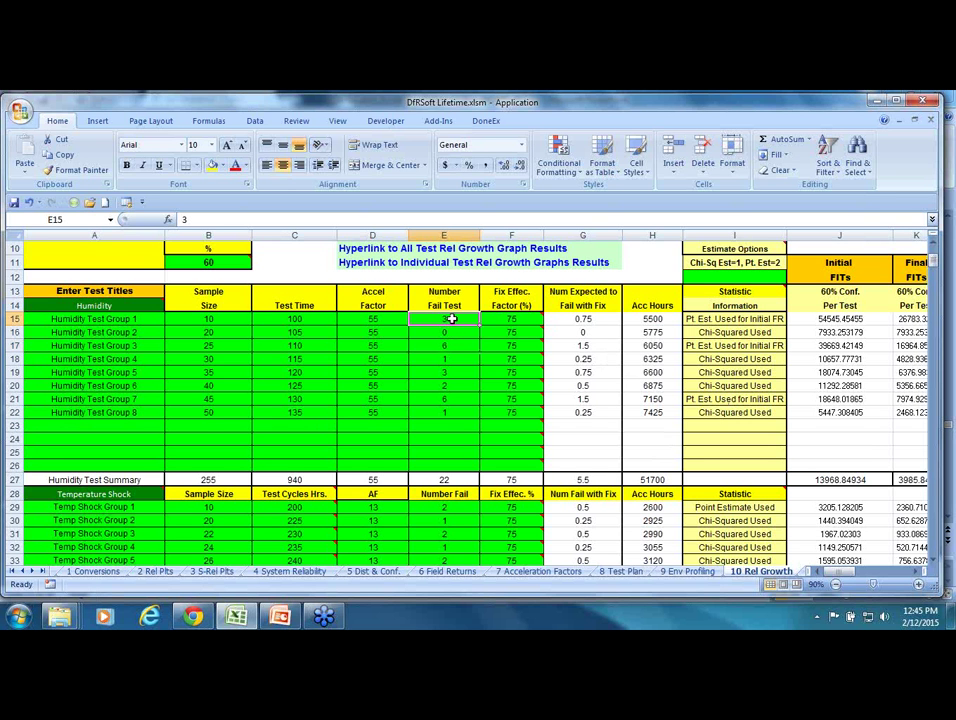
click(455, 400)
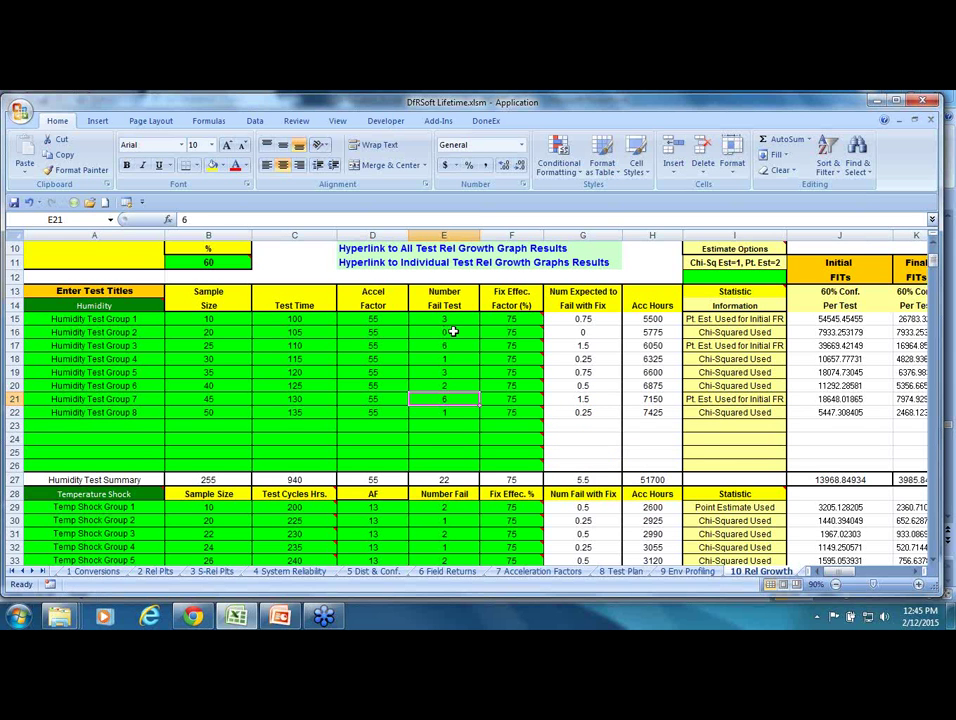
click(583, 333)
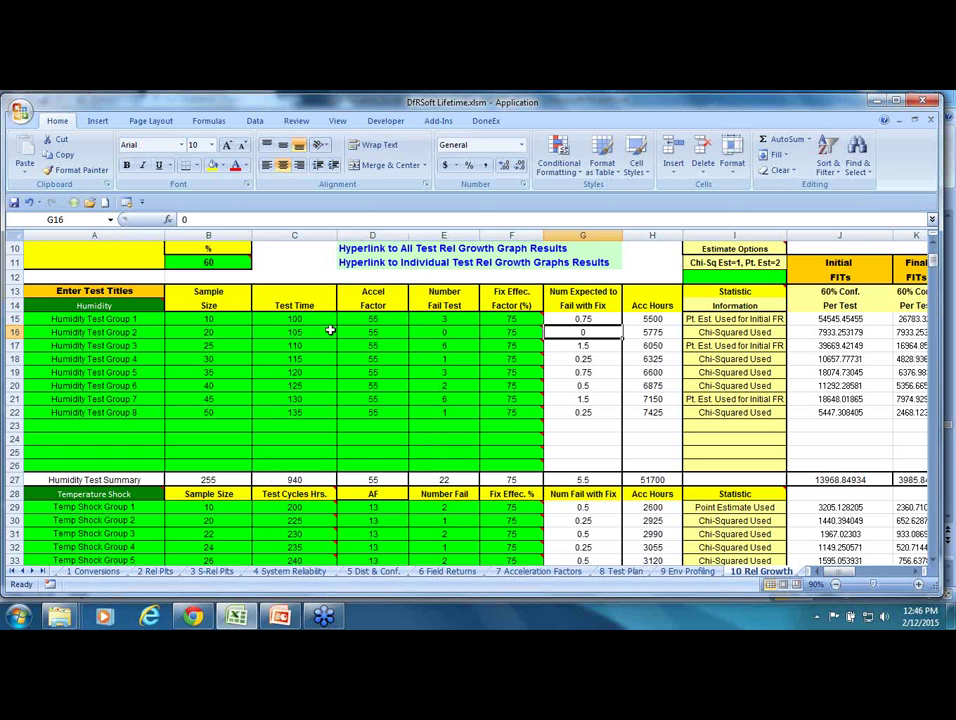
Open the Menu Index sheet of the DfRSoft Lifetime workbook.
click(232, 620)
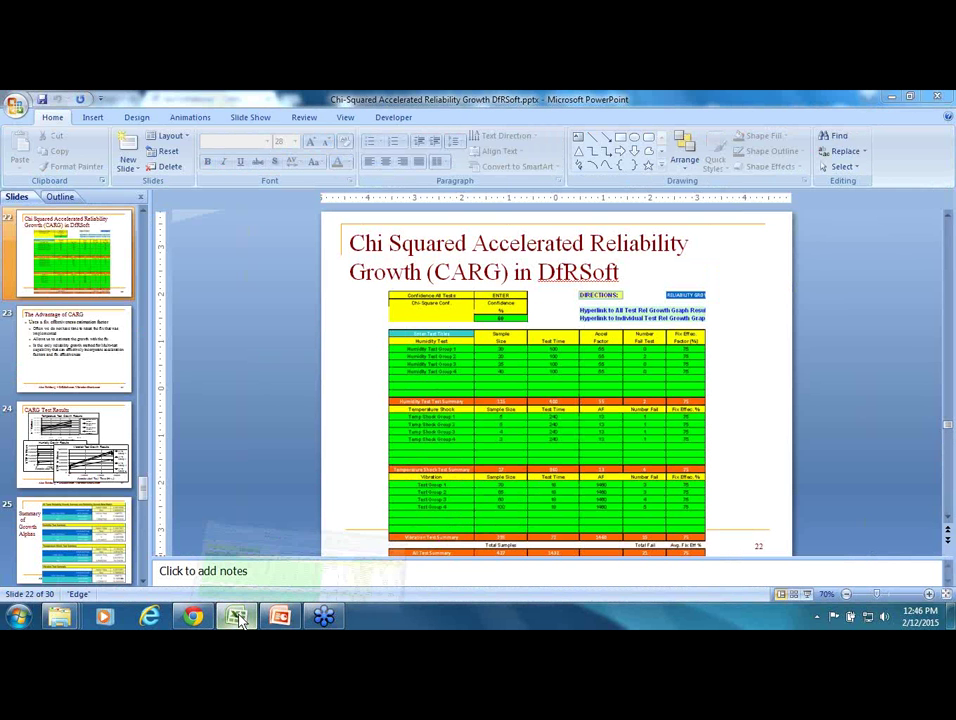
click(238, 619)
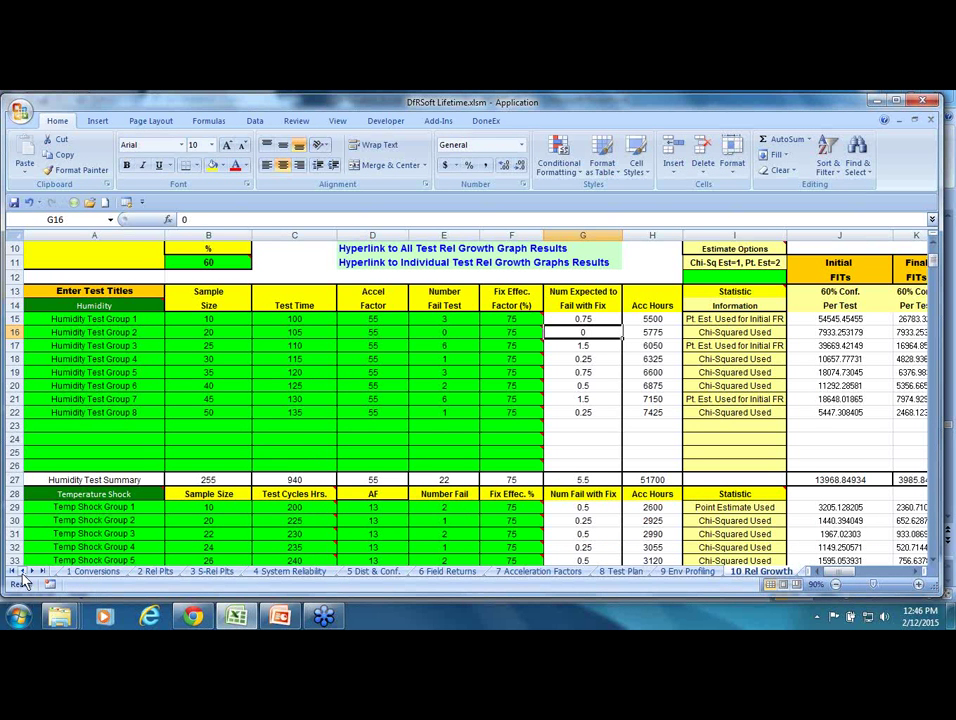
click(23, 571)
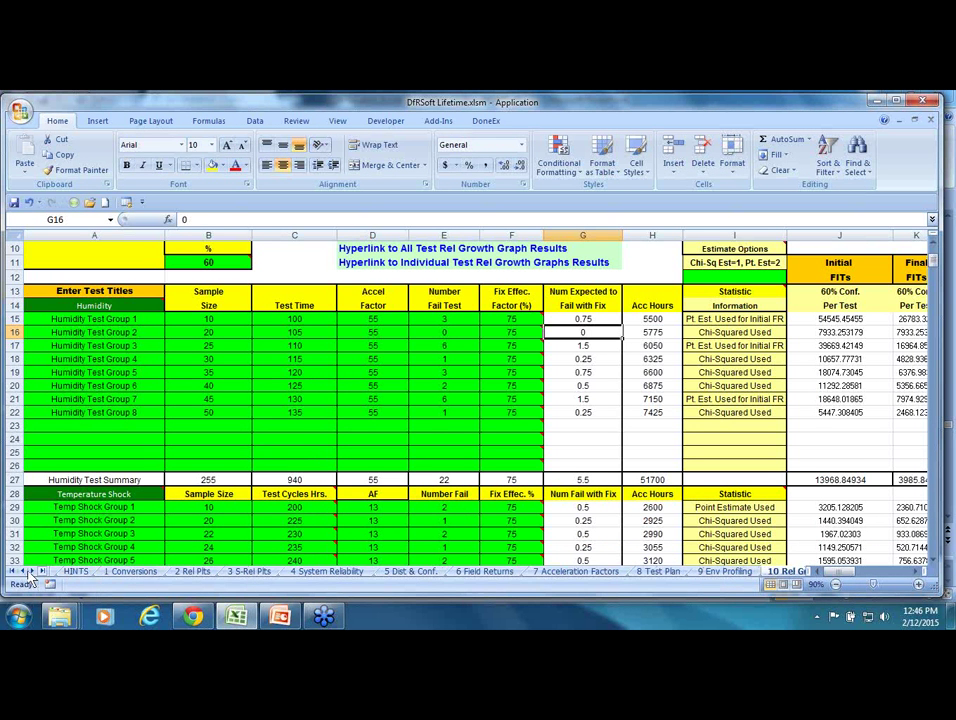
click(23, 572)
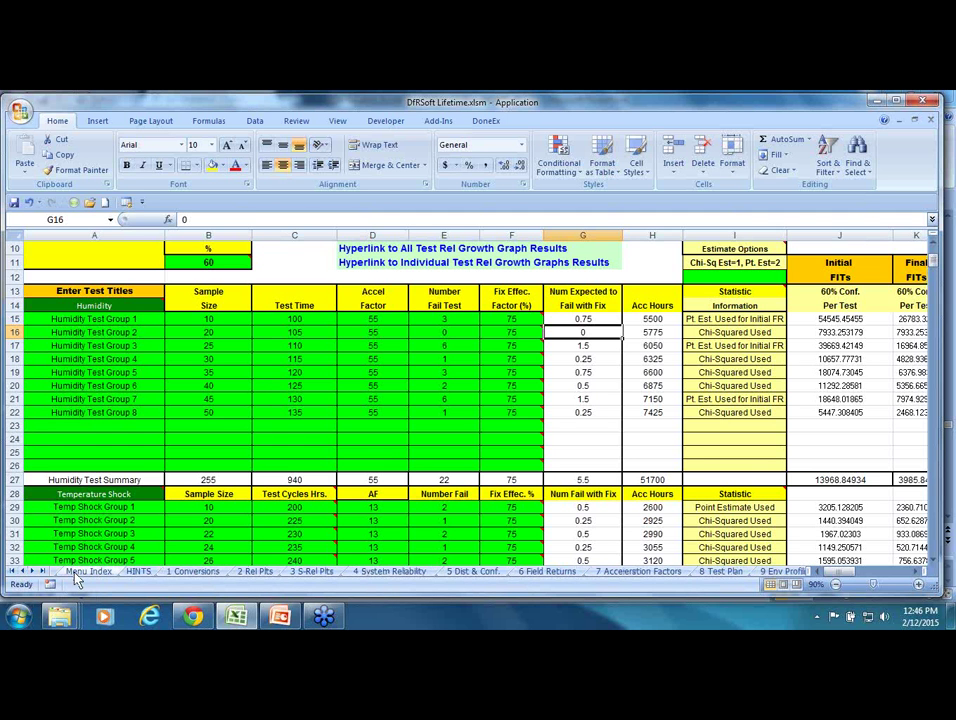
click(77, 575)
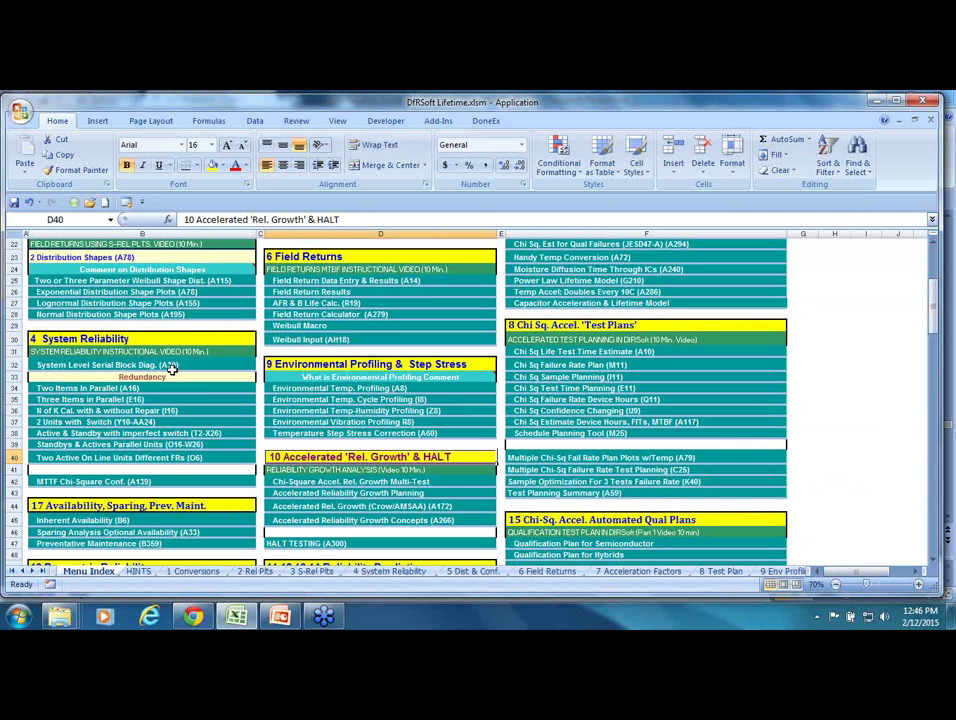
Find module 7 Acceleration Factors in the index and open it.
scroll(172, 368, down, 1)
scroll(172, 368, up, 4)
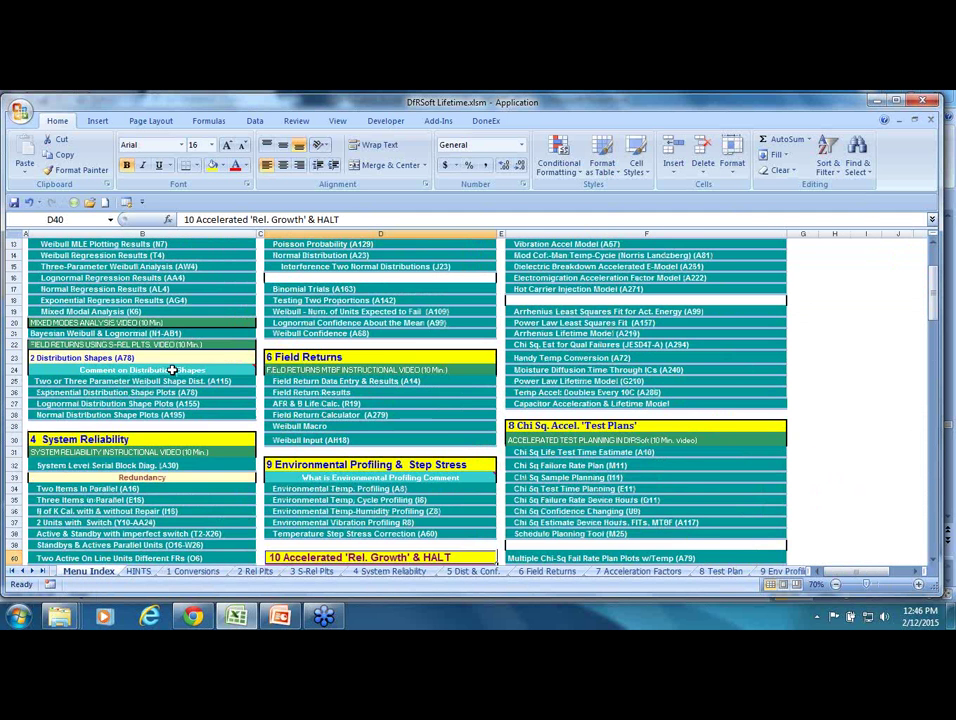
scroll(172, 368, up, 4)
scroll(172, 368, down, 2)
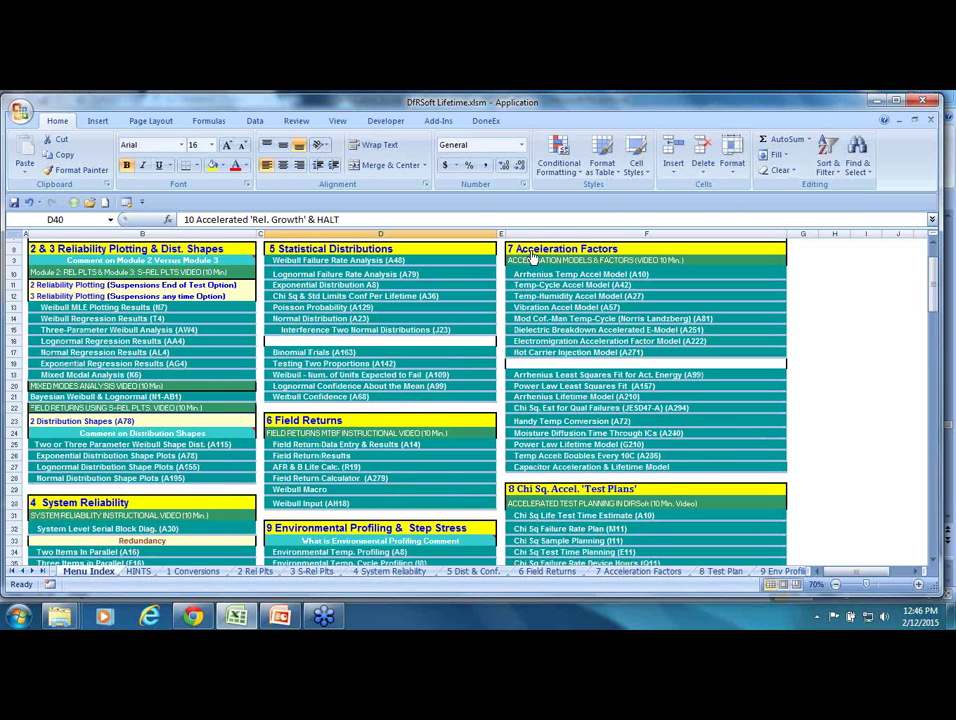
click(531, 255)
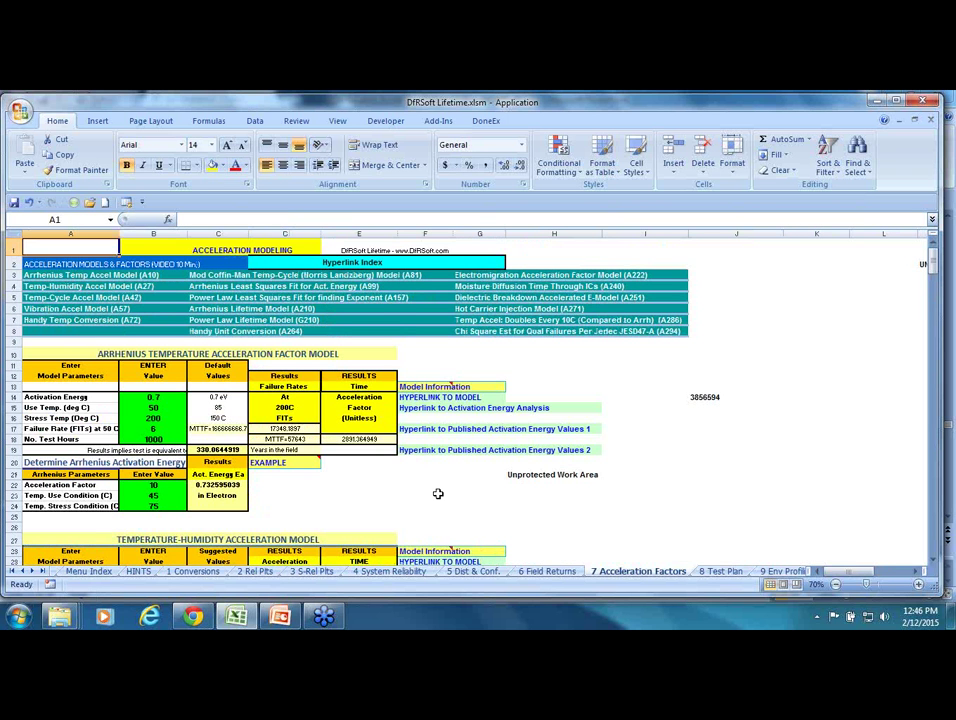
Review the Arrhenius and temperature-humidity acceleration models, and consult the linked Published Activation Energy Values 1 reference tables.
scroll(437, 493, down, 2)
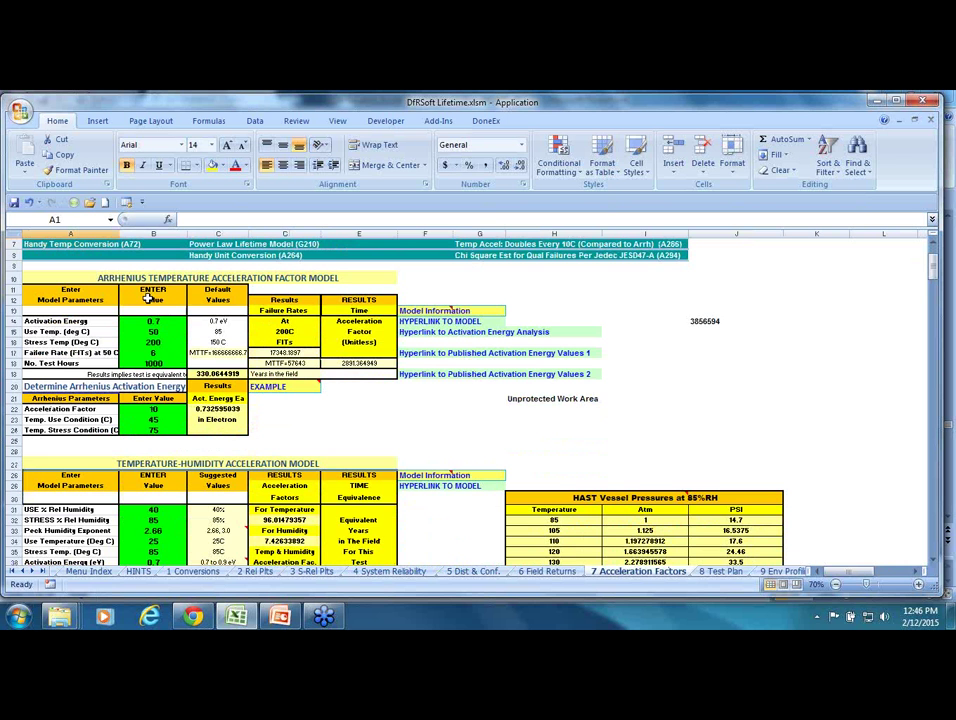
scroll(468, 449, down, 4)
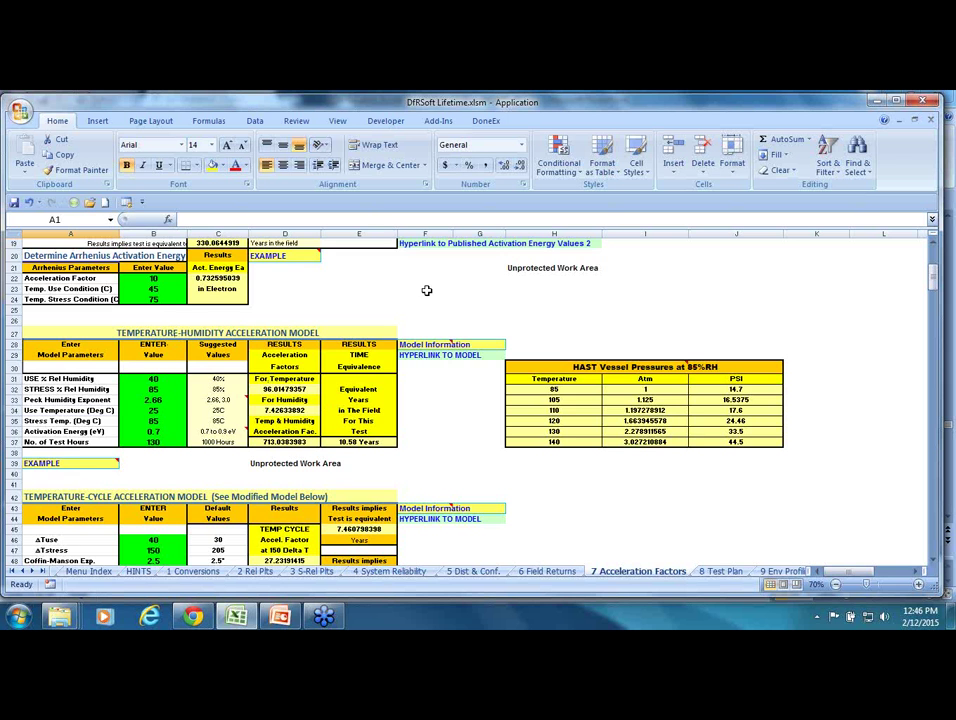
scroll(425, 288, up, 2)
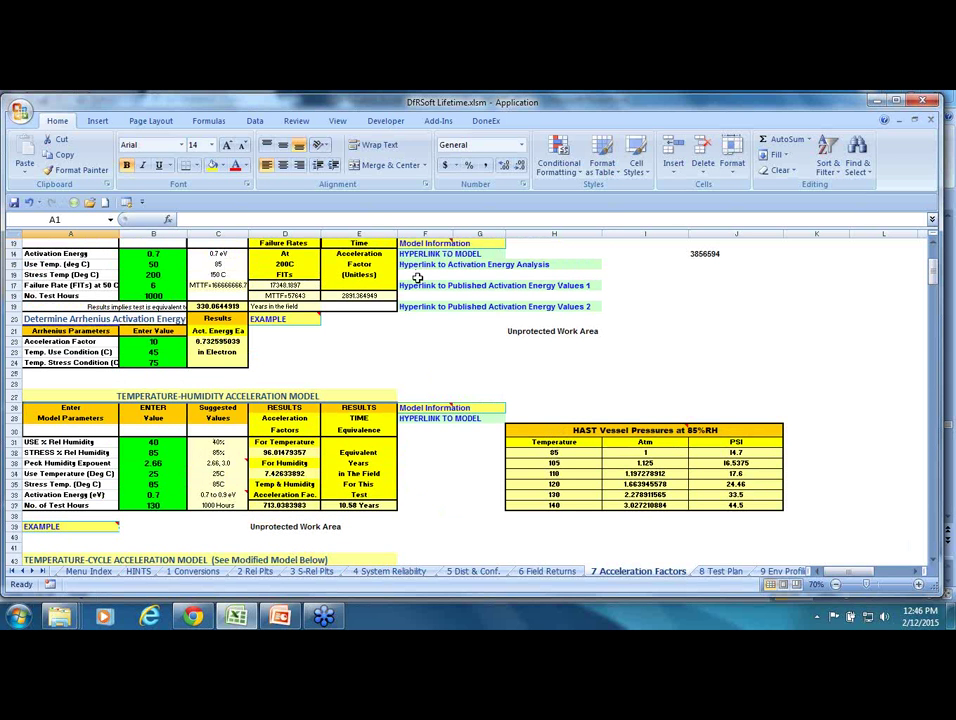
click(419, 289)
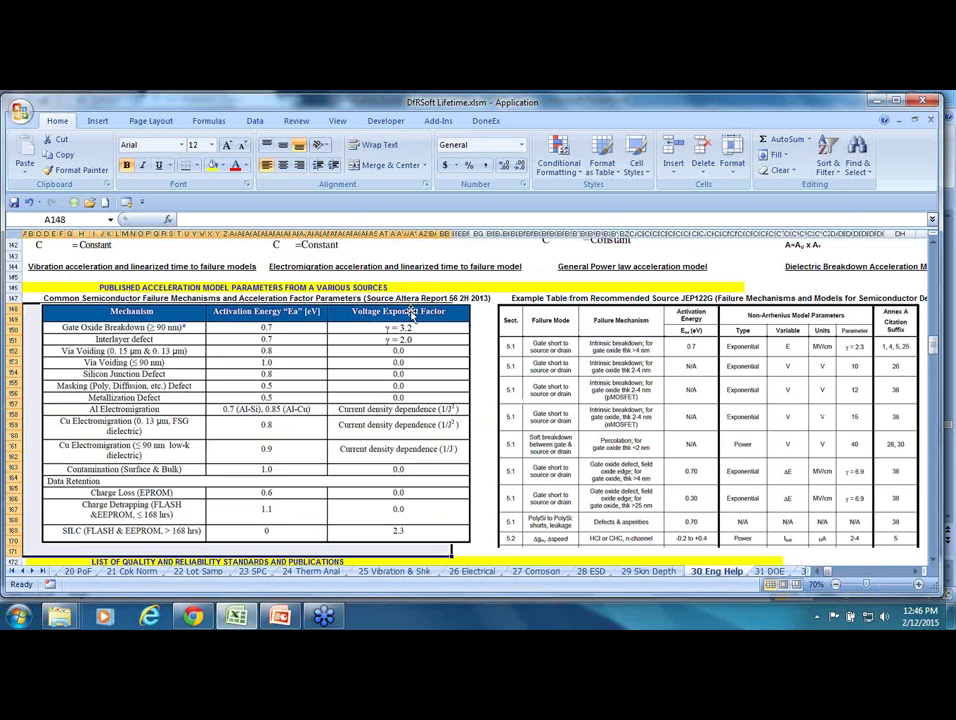
scroll(411, 314, down, 9)
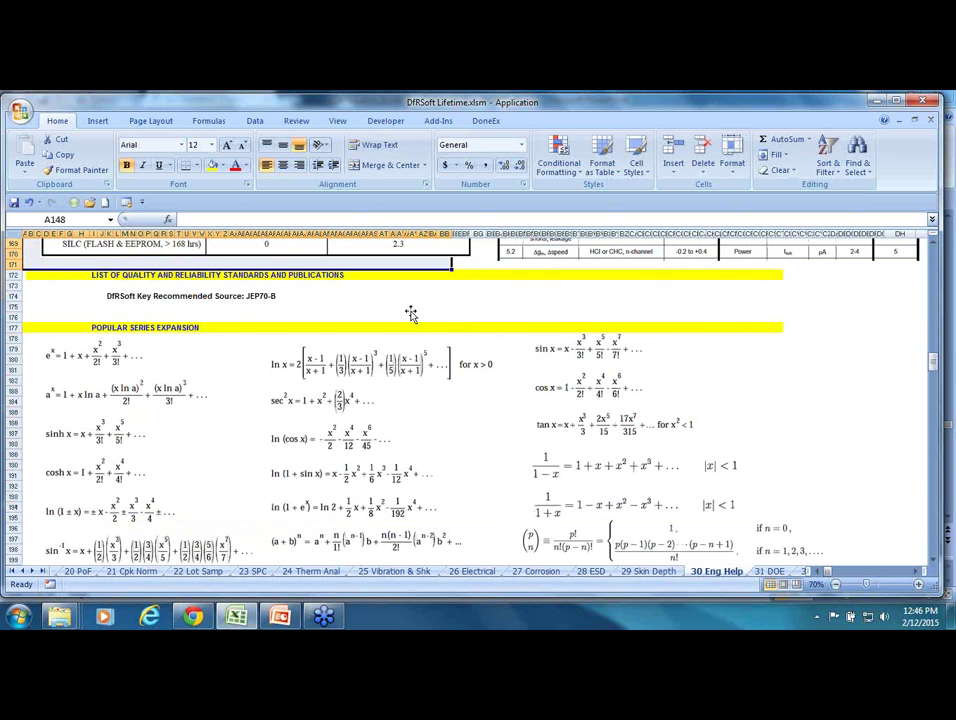
Review the Most Common Accelerated Testing Models, comparing the Coffin-Manson thermal cycle, vibration, electromigration and general power law equations and their notation.
scroll(411, 314, up, 7)
scroll(411, 314, up, 10)
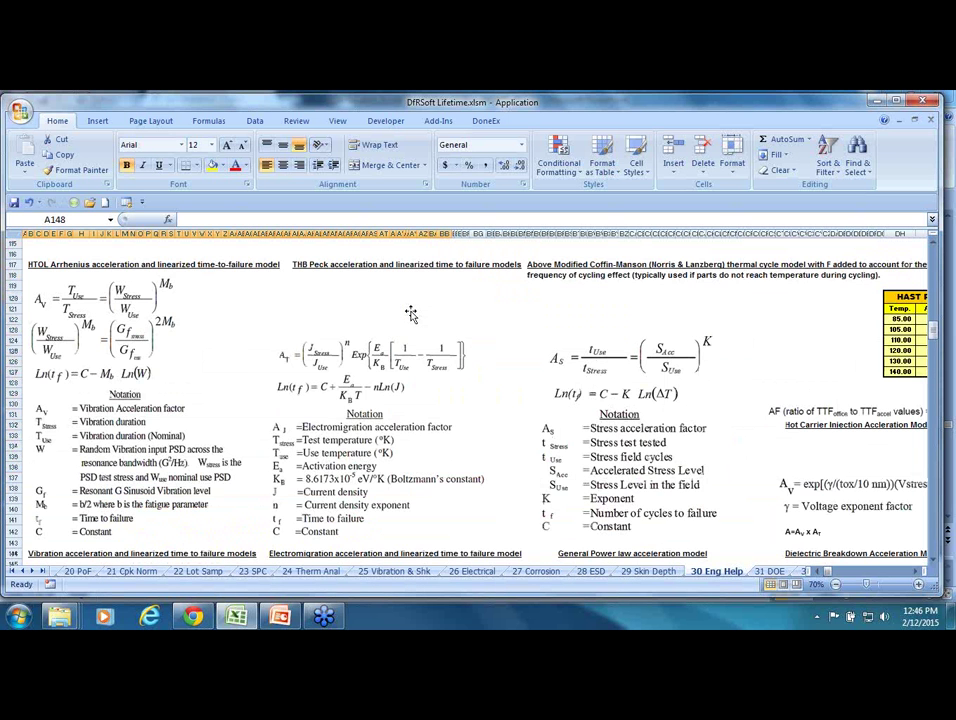
scroll(411, 314, up, 6)
scroll(411, 314, up, 3)
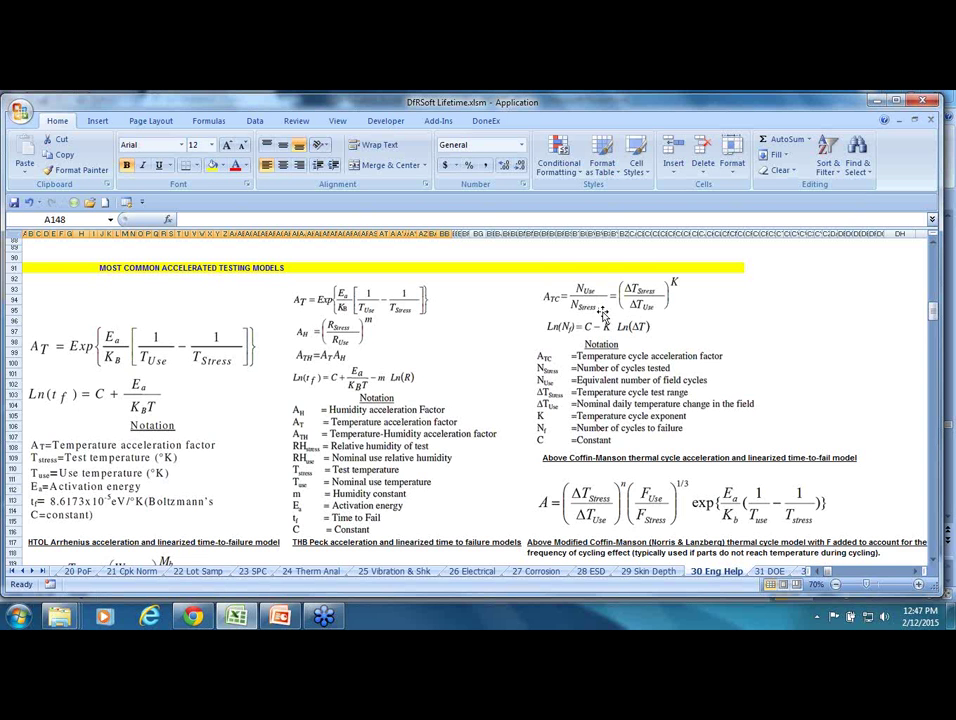
scroll(604, 314, down, 3)
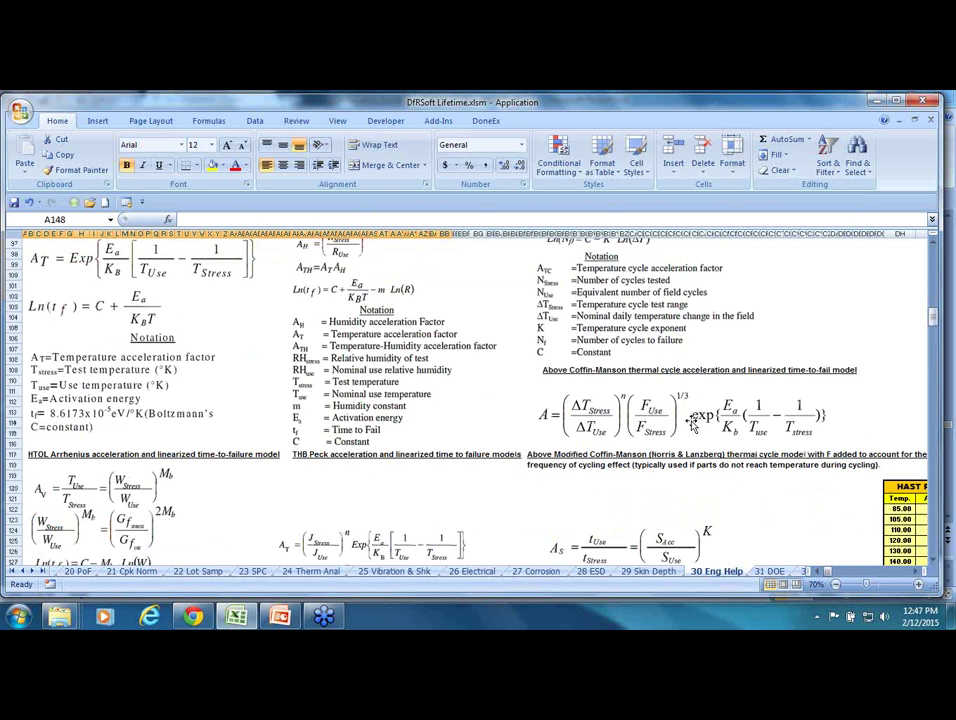
scroll(692, 425, down, 6)
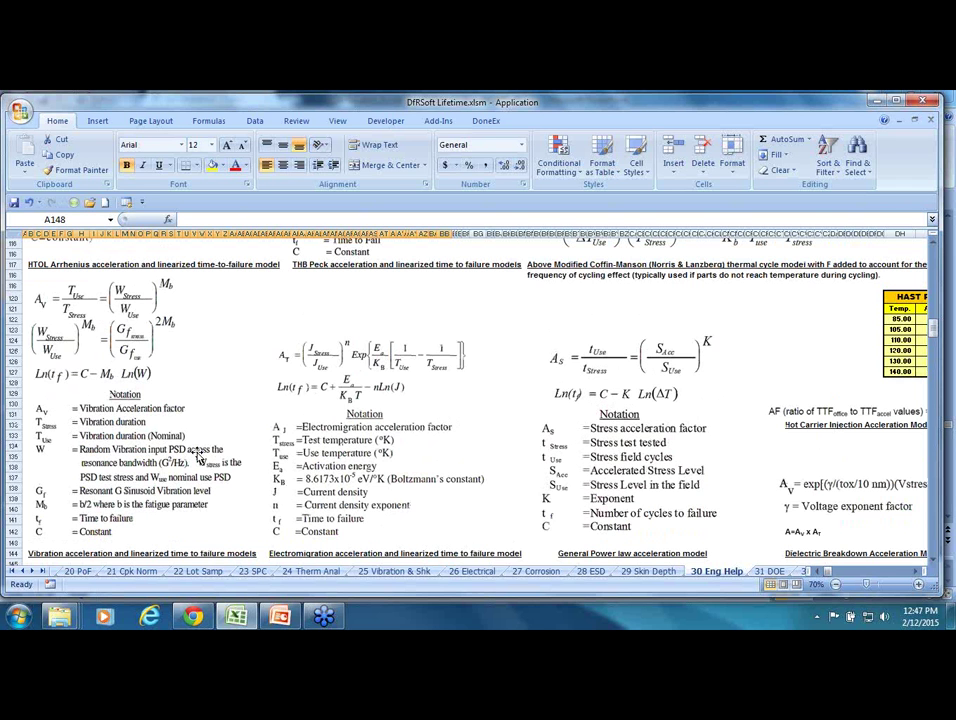
scroll(199, 455, up, 1)
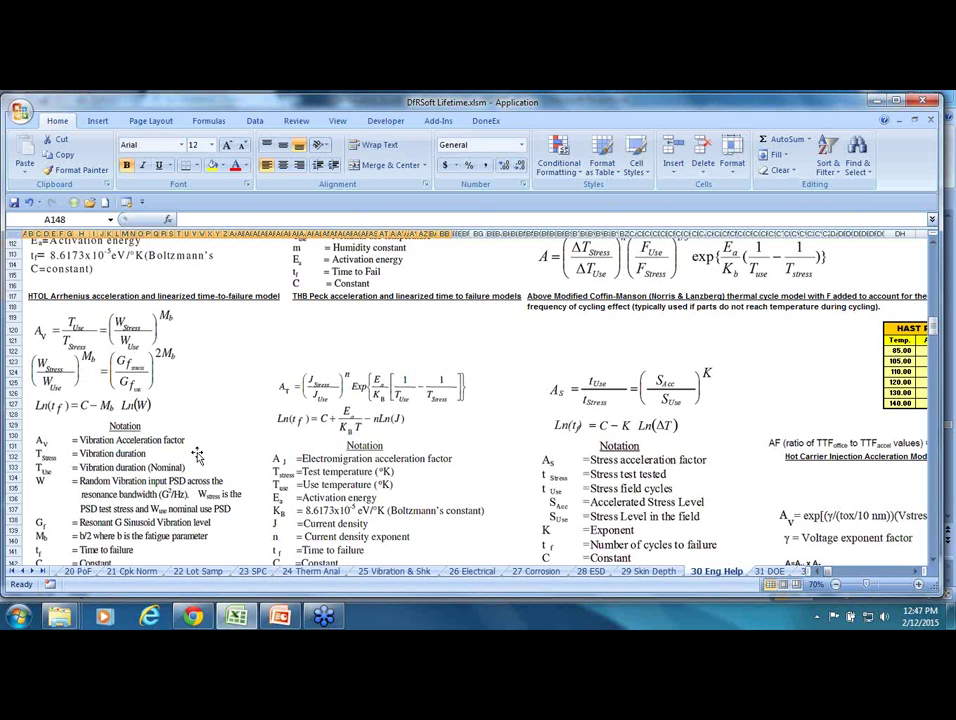
scroll(198, 455, up, 7)
scroll(196, 456, up, 2)
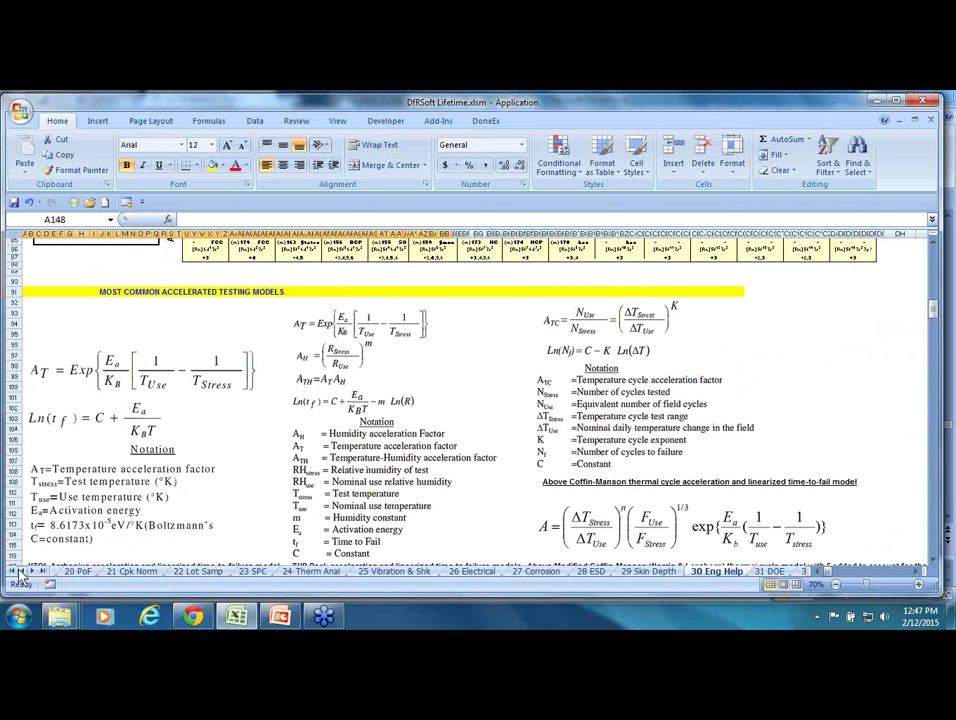
Return to the INDEX & Lic Ag. sheet, and from there open the 8 Test Plan sheet at its single-test chi-squared planning section.
click(13, 571)
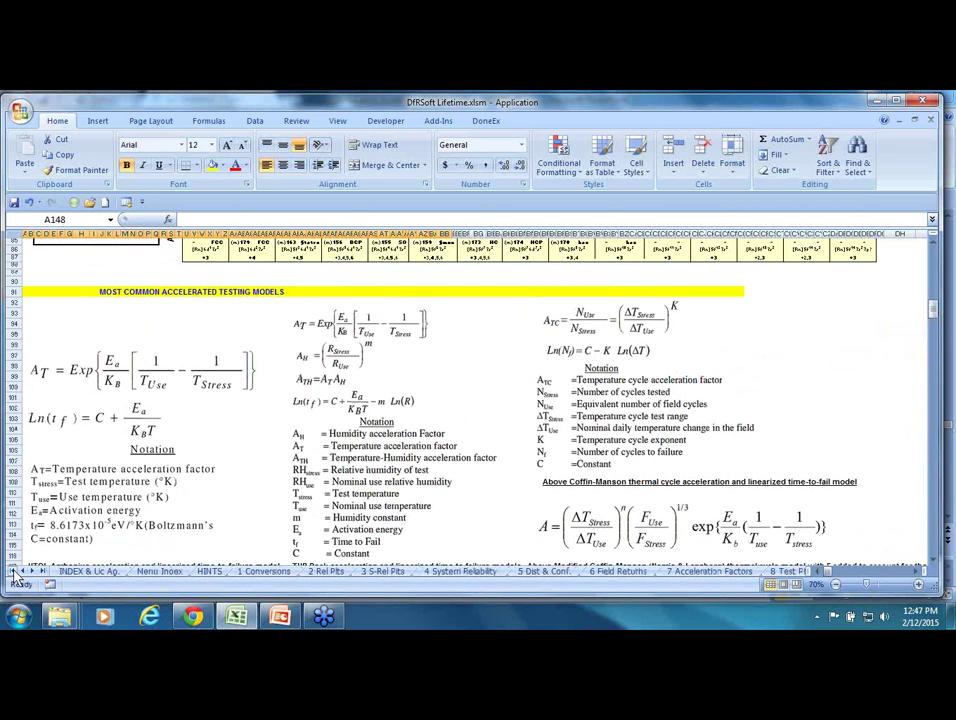
click(90, 572)
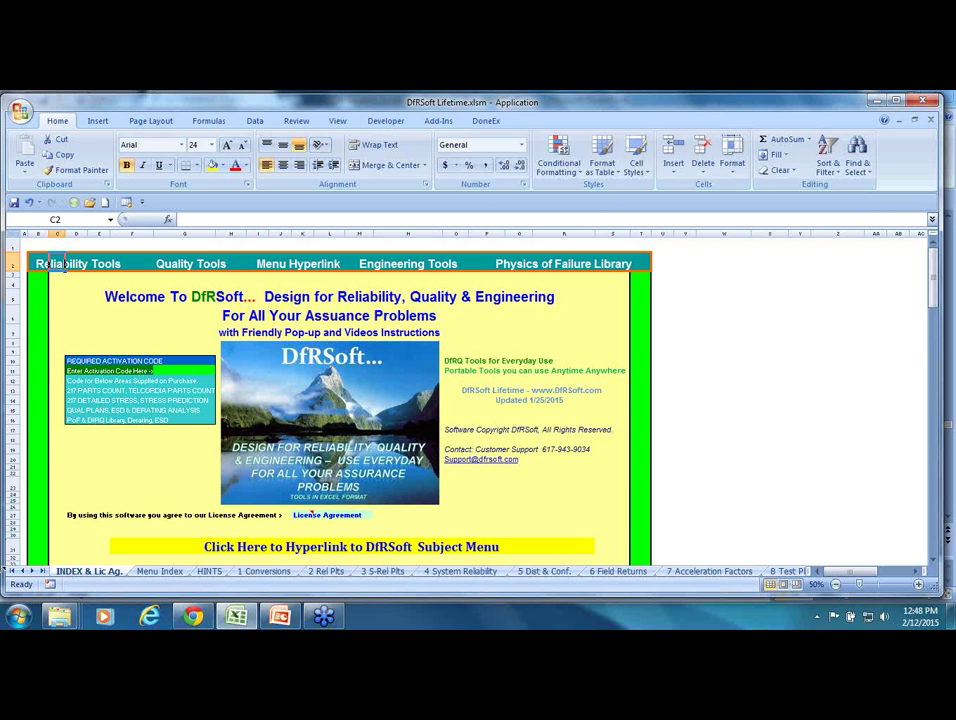
click(786, 572)
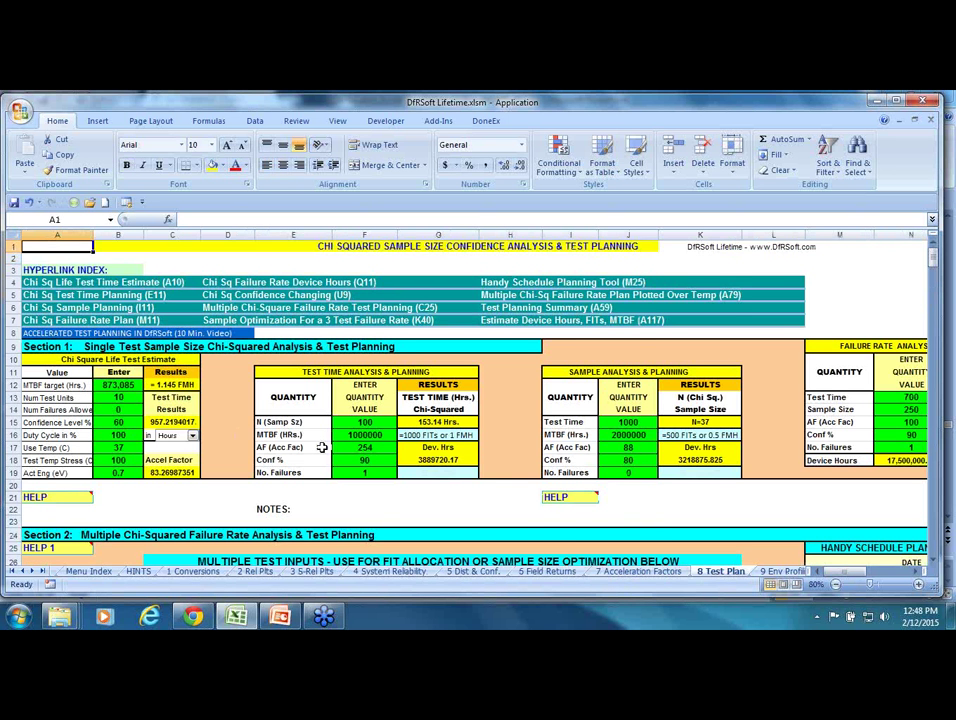
scroll(321, 447, down, 2)
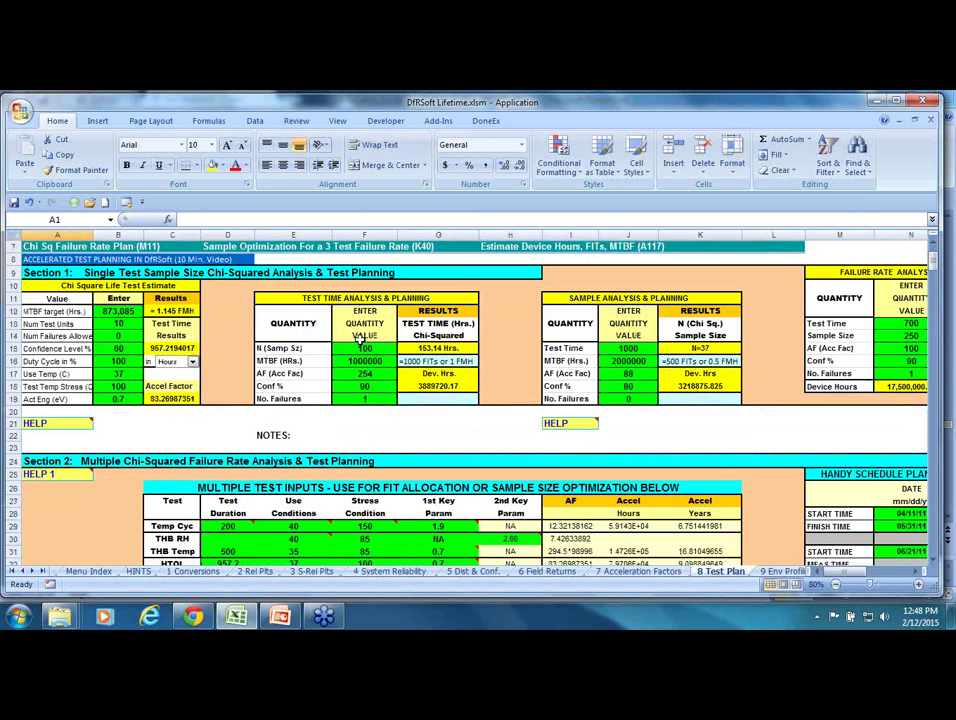
click(365, 348)
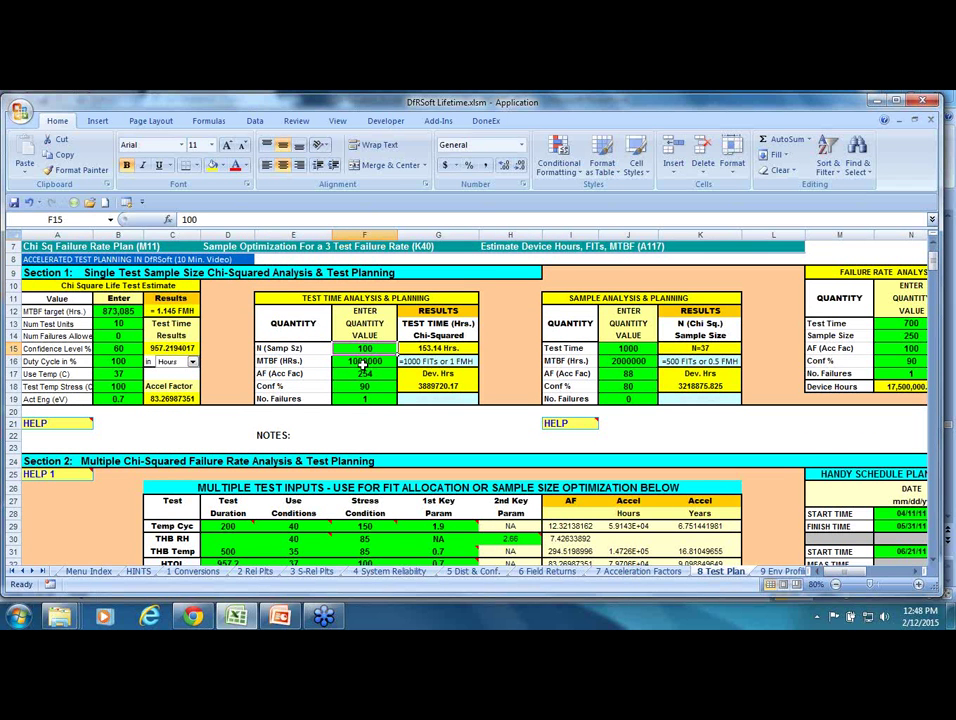
In the Failure Rate Analysis & Planning table, set the test time to 1000 and the sample size to 100.
click(917, 578)
click(917, 578)
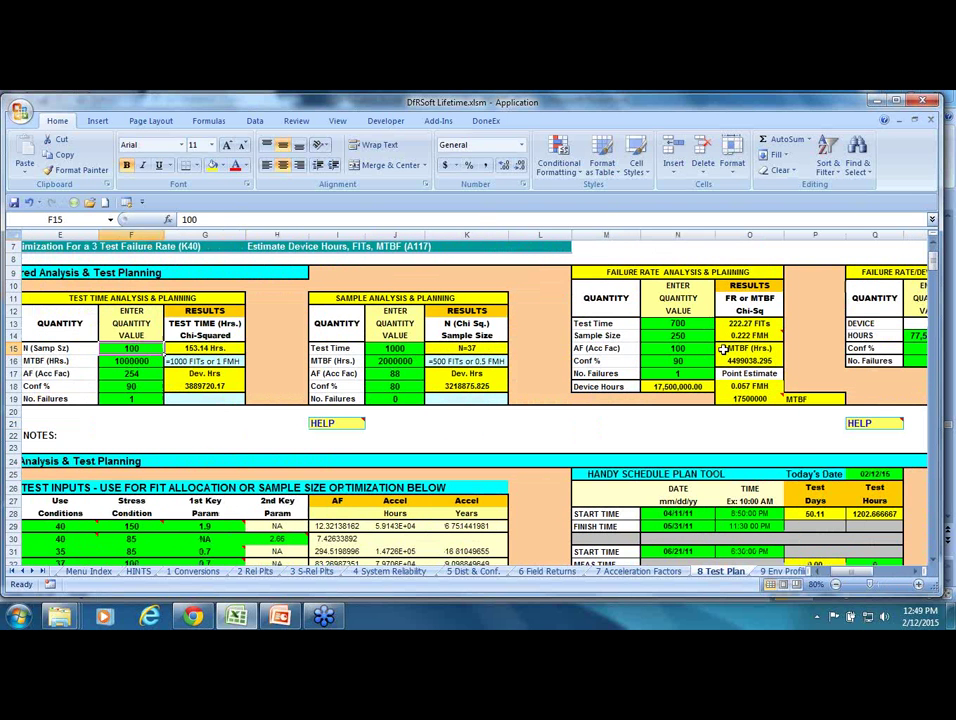
click(678, 323)
text(1000)
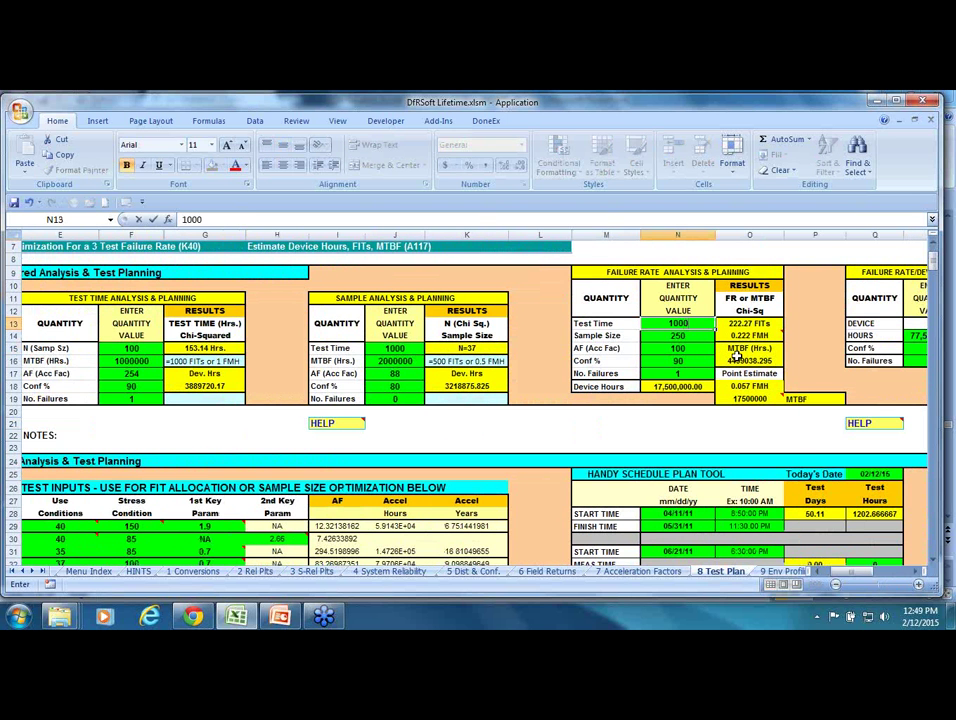
key(Return)
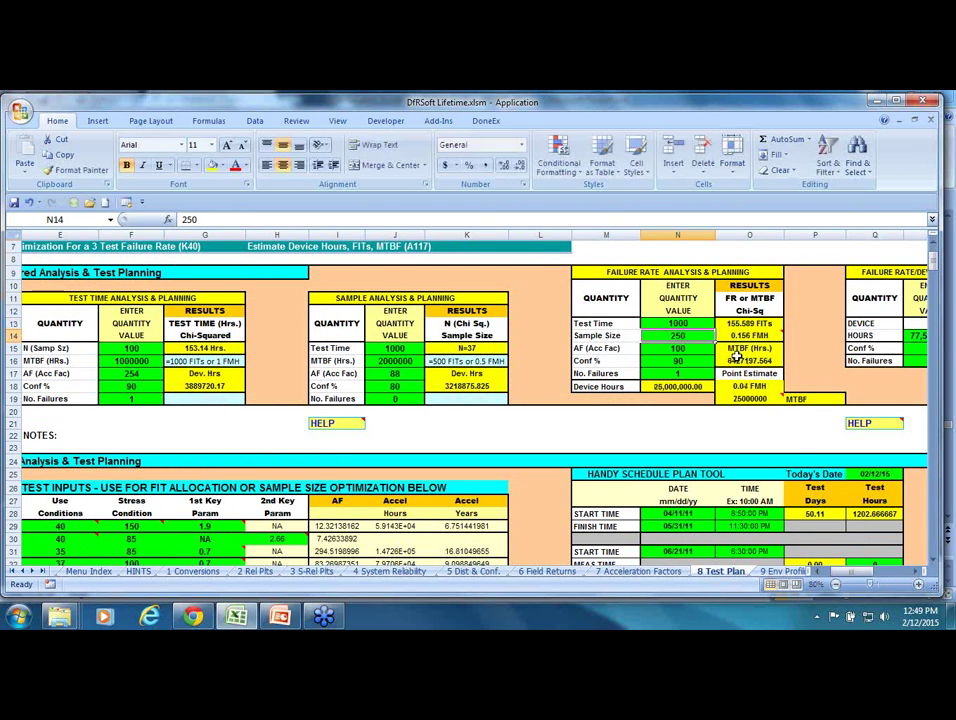
text(100)
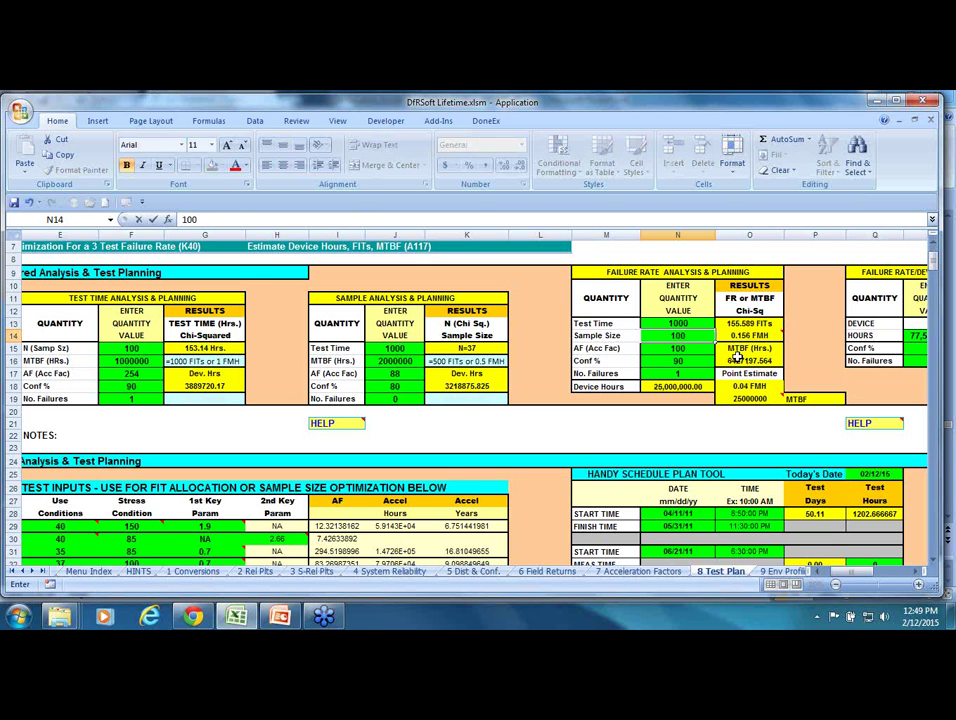
key(Return)
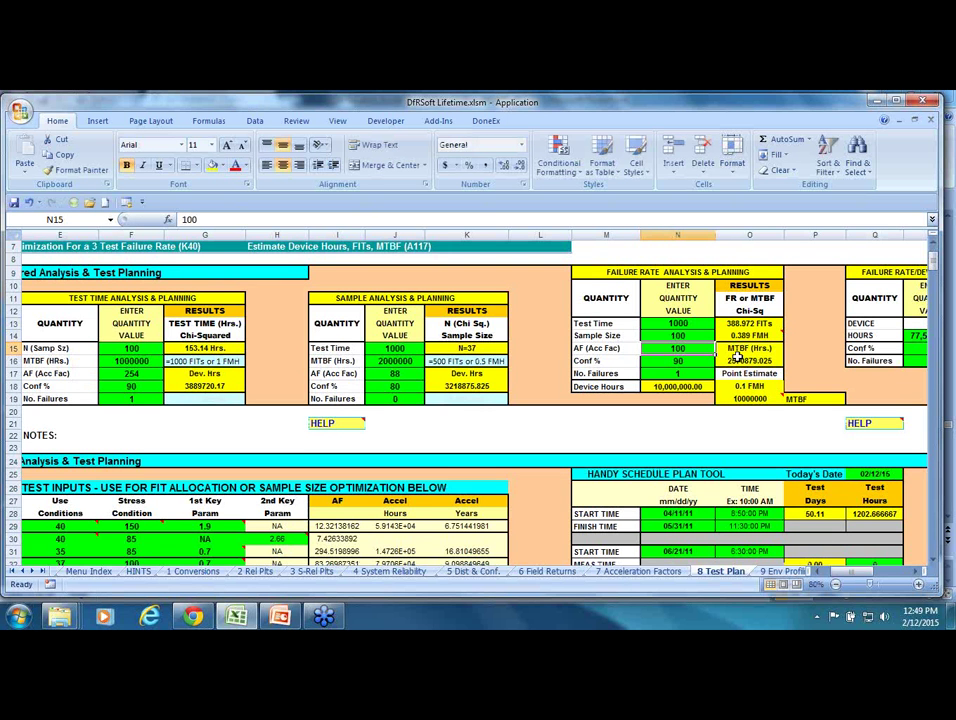
Set the failure rate table's acceleration factor to 50 and number of failures to 0, and check the chi-squared MTBF.
text(50)
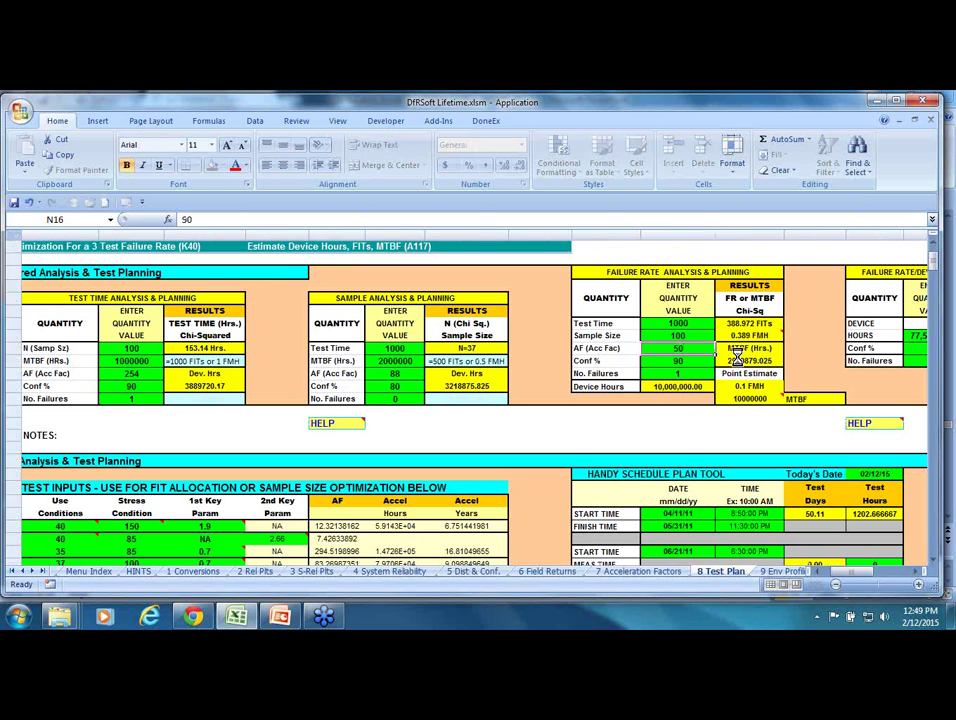
key(Return)
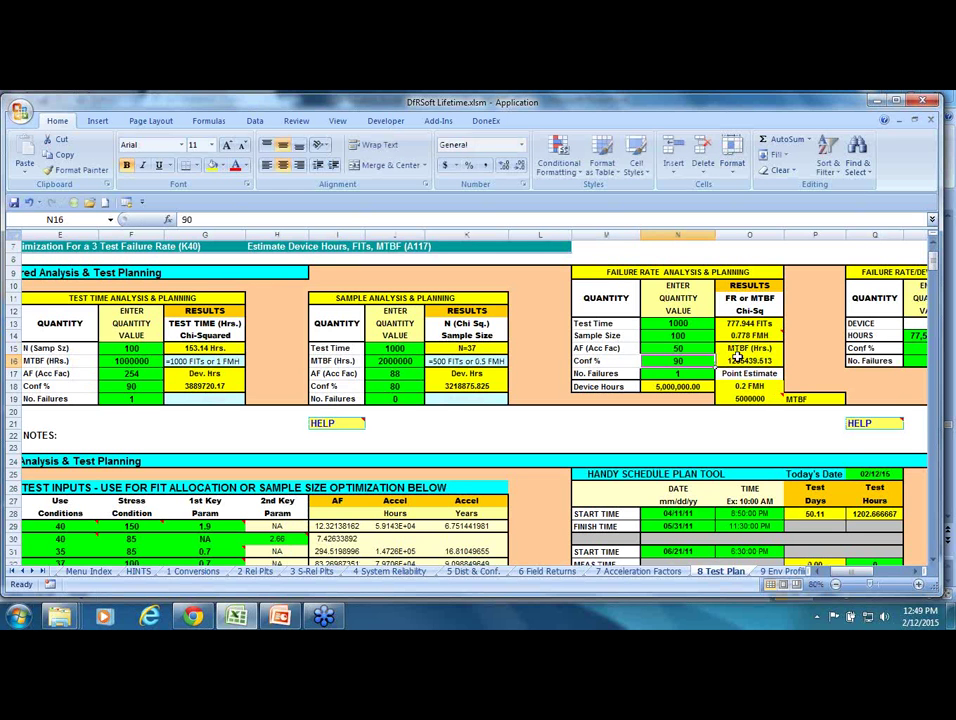
key(Return)
text(0)
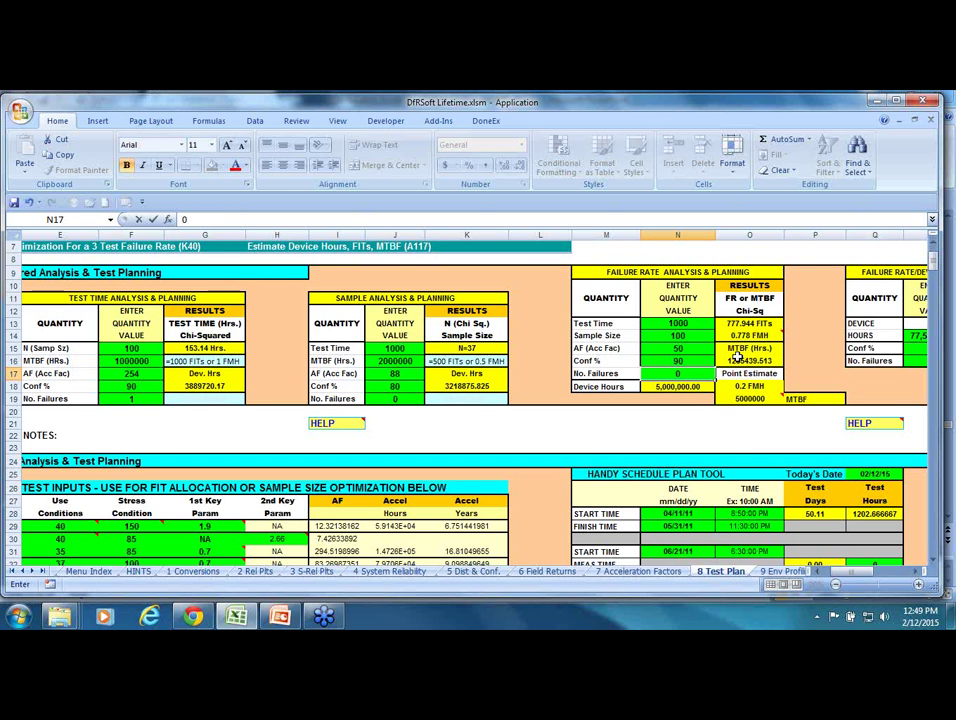
key(Return)
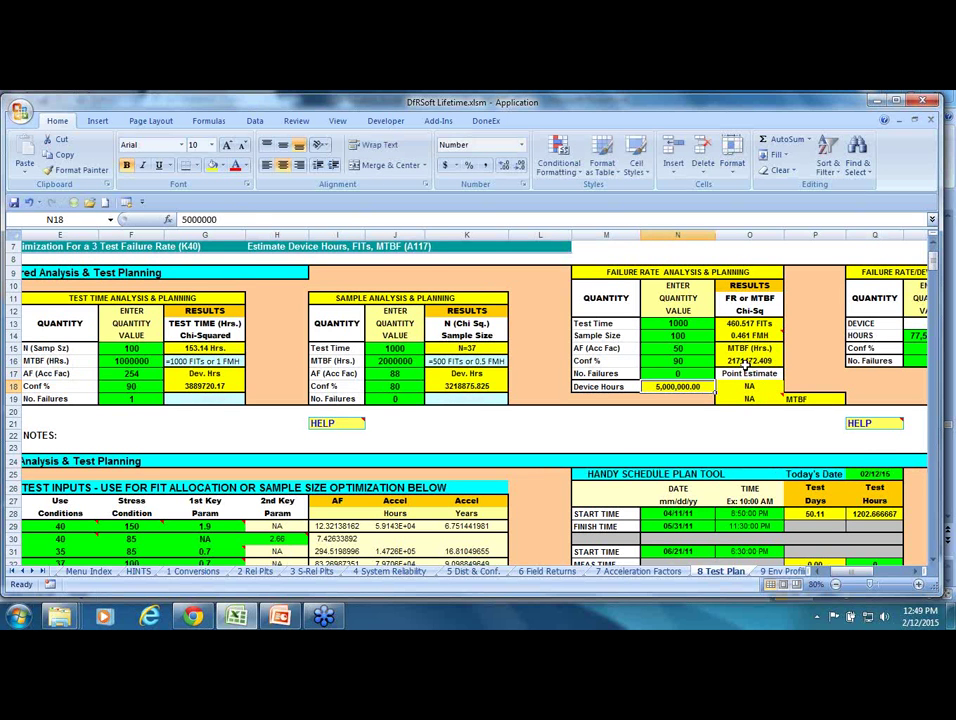
click(748, 360)
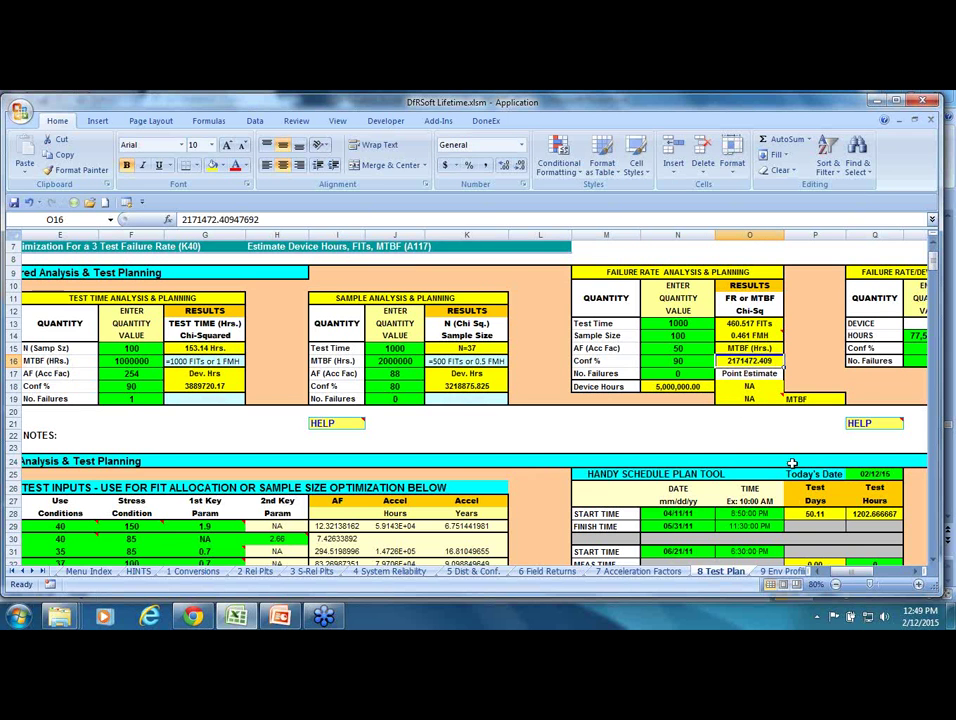
Enlarge the sheet view and reduce the sample size in the Failure Rate Analysis & Planning table to 30.
click(918, 586)
click(918, 586)
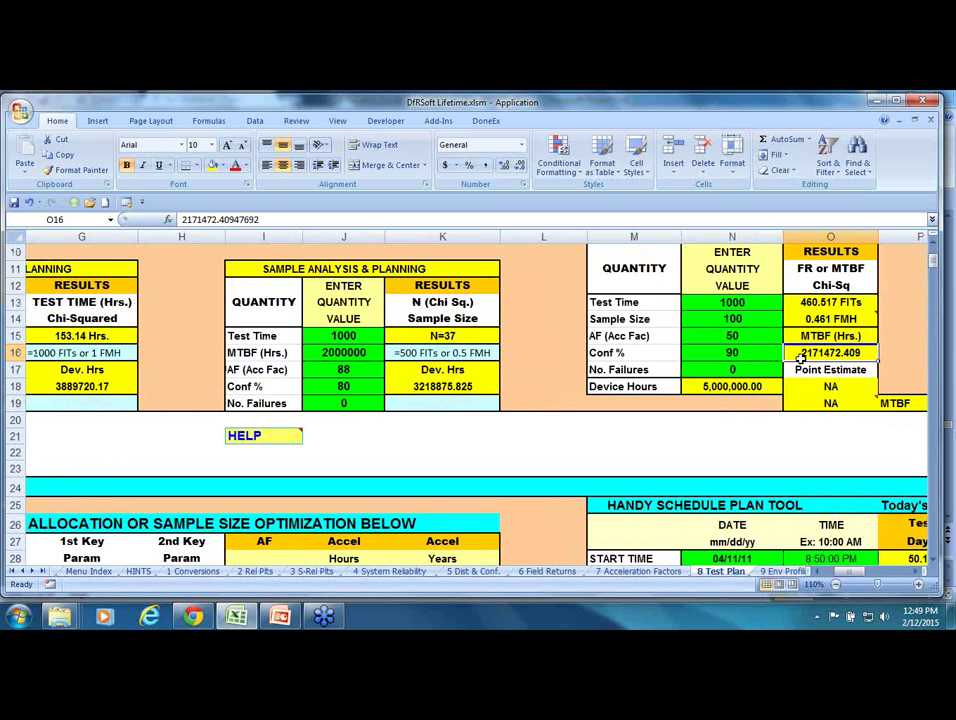
click(757, 320)
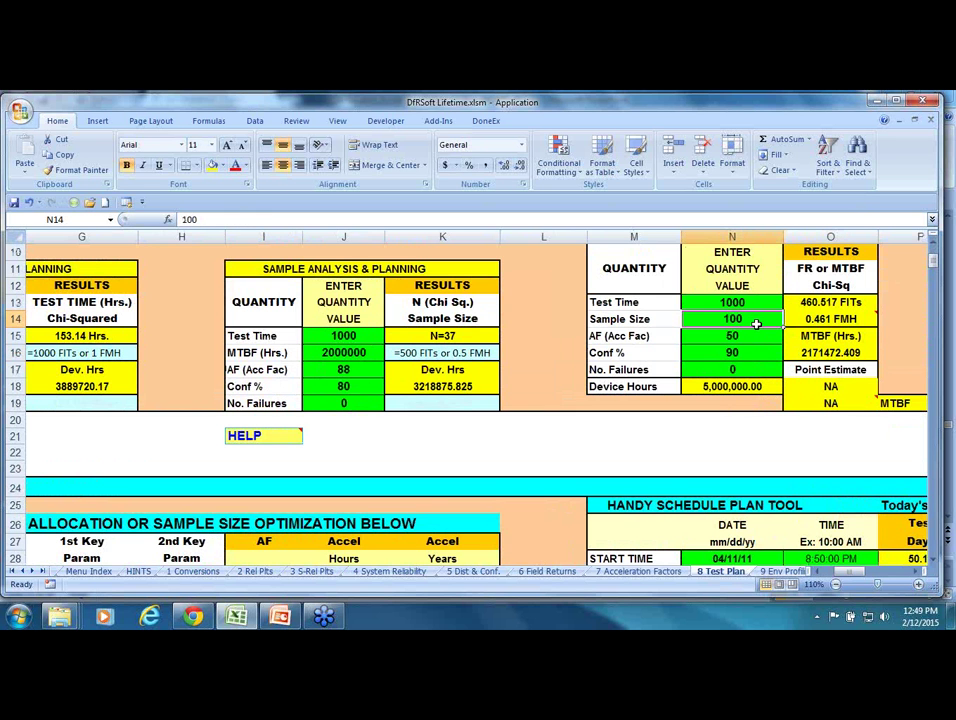
text(30)
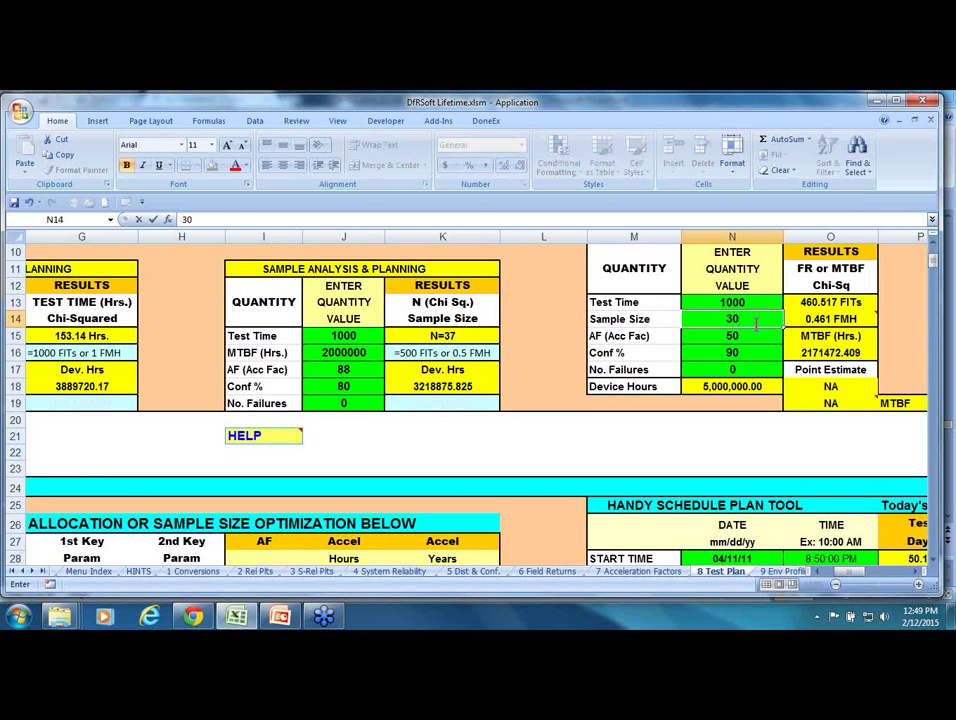
key(Return)
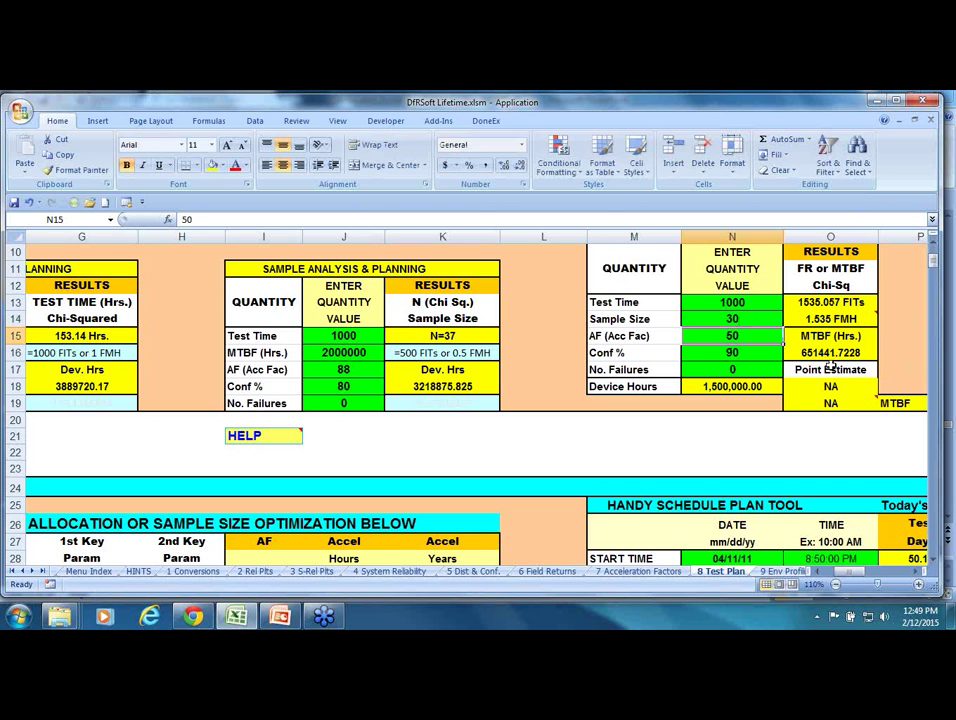
Try 1 failure and then 4 failures in the Failure Rate Analysis & Planning table to compare the chi-squared MTBF.
click(754, 369)
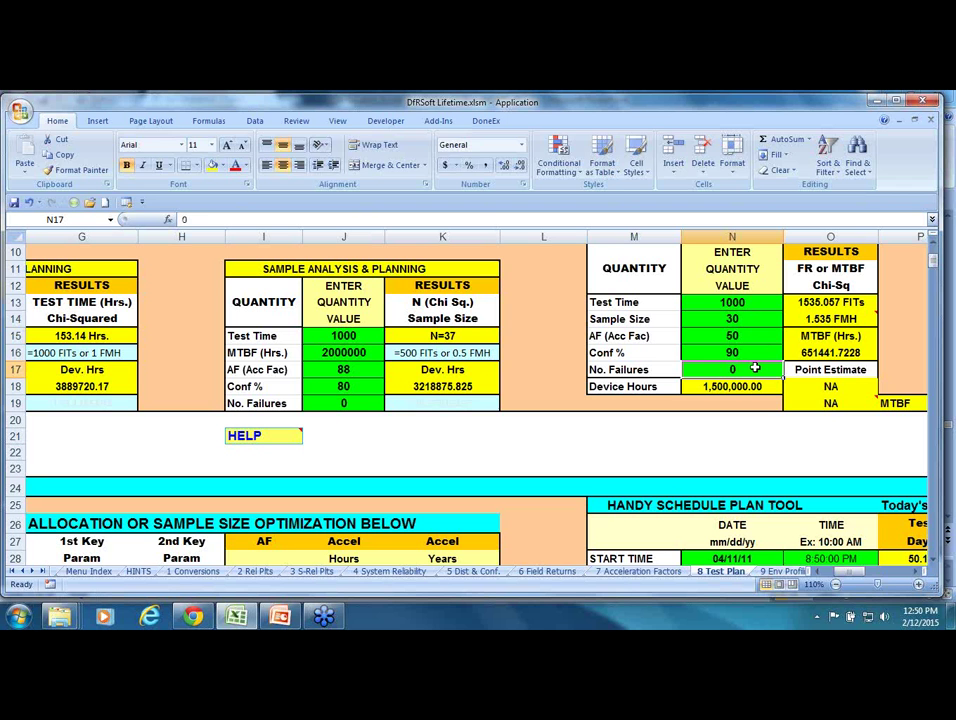
text(1)
key(Return)
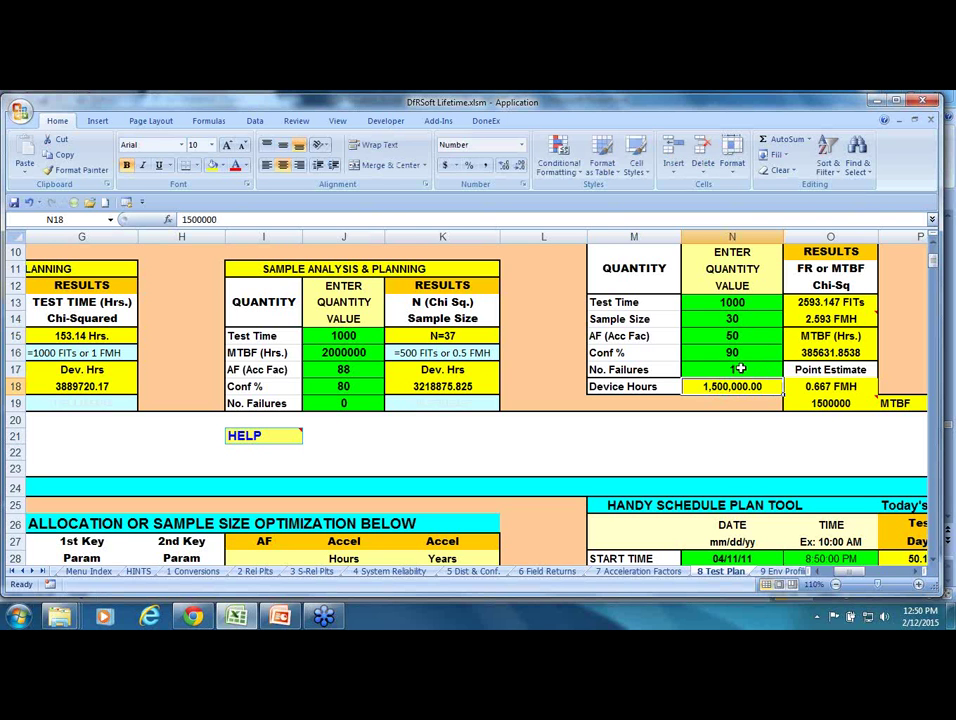
click(740, 369)
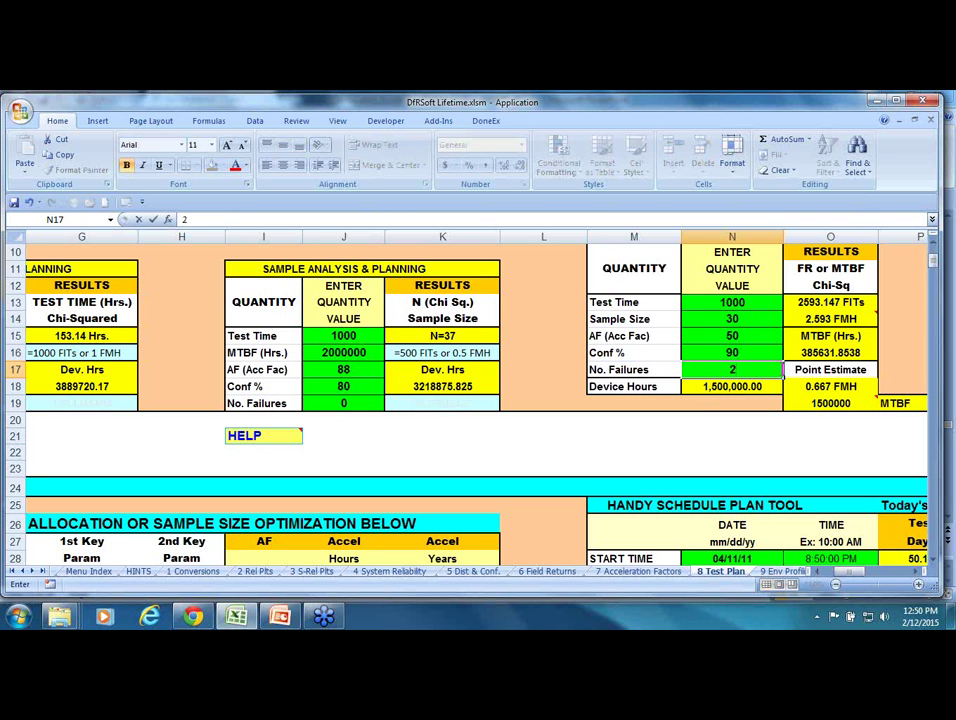
text(4)
key(Return)
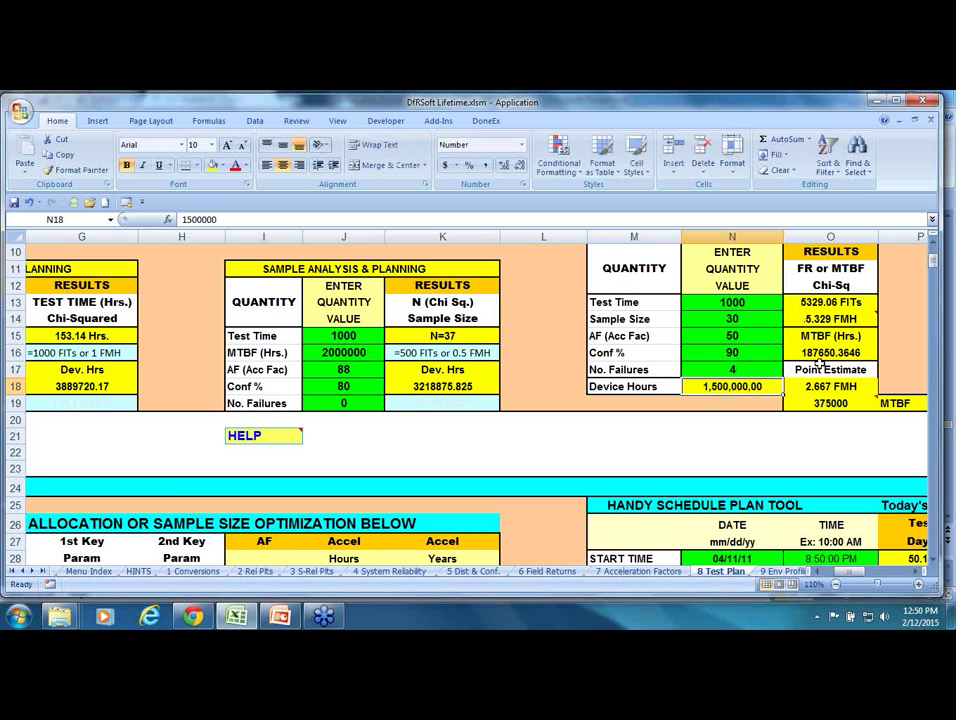
Put the failure rate table's number of failures back to 1, and raise it to 4 again for a second comparison.
click(748, 368)
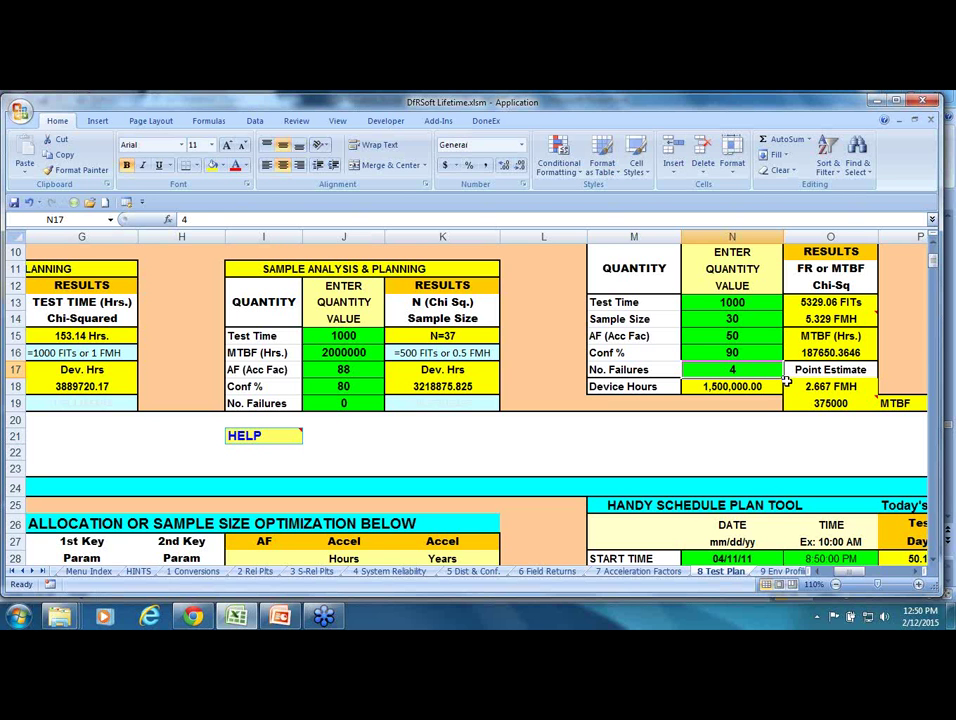
text(1)
key(Return)
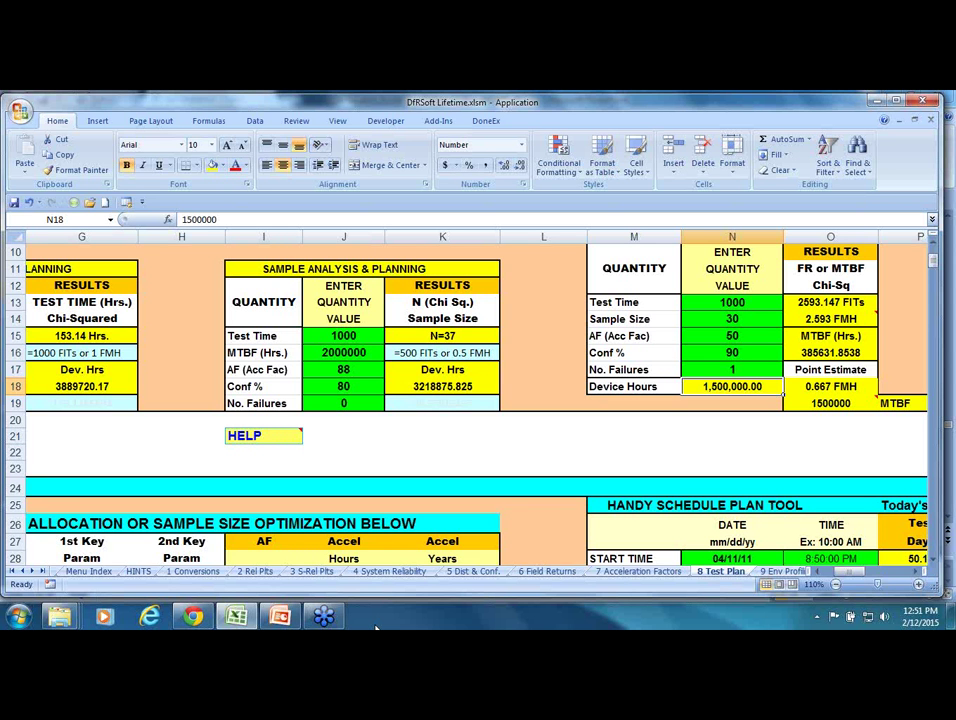
click(732, 373)
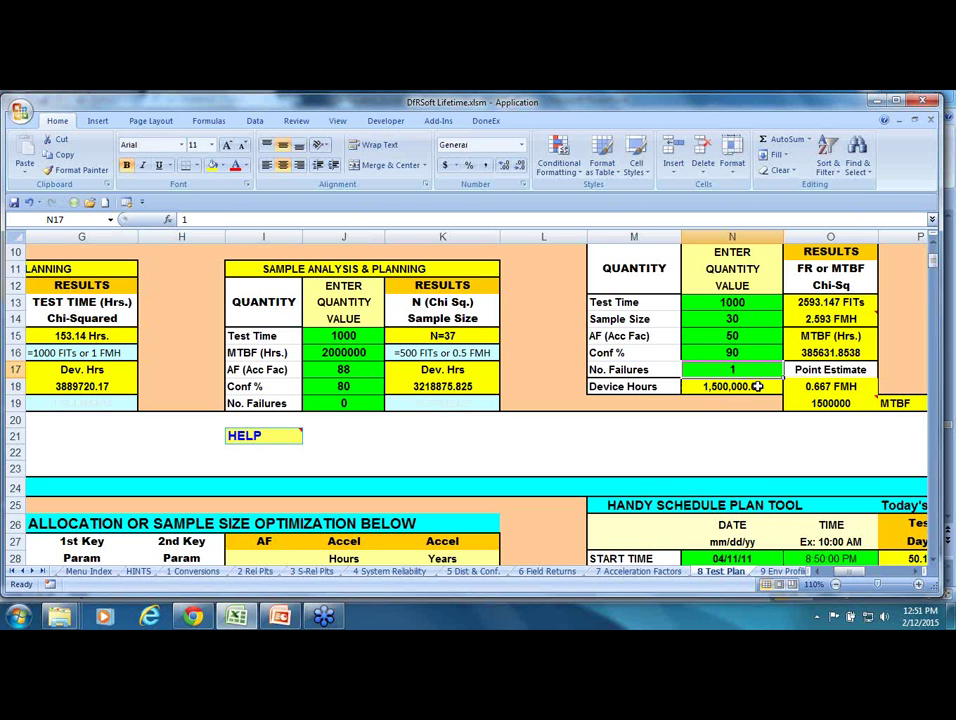
text(4)
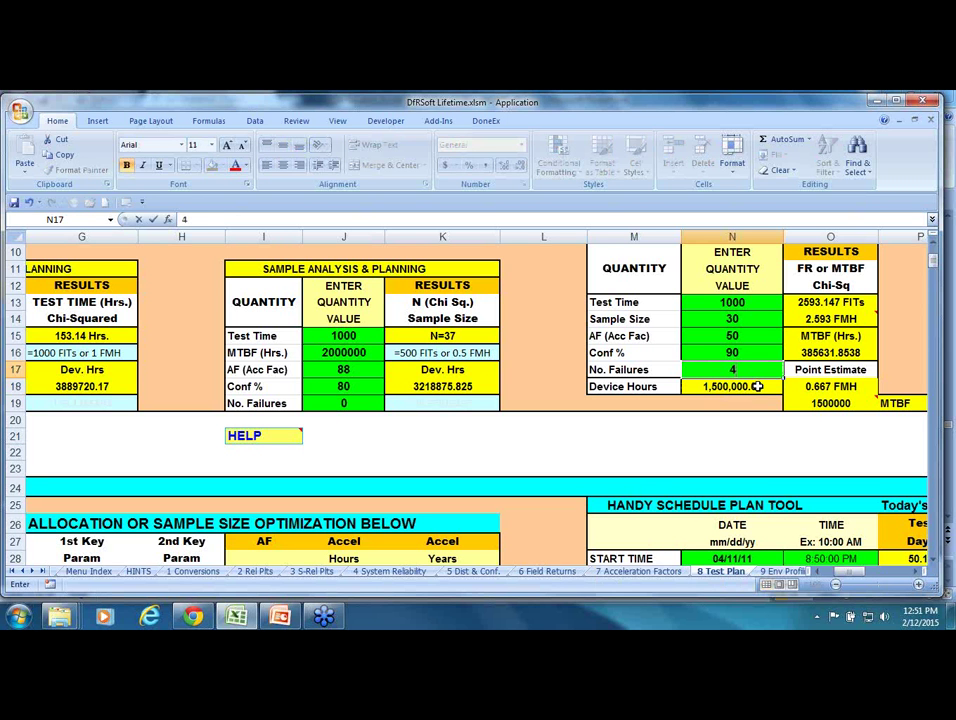
key(Return)
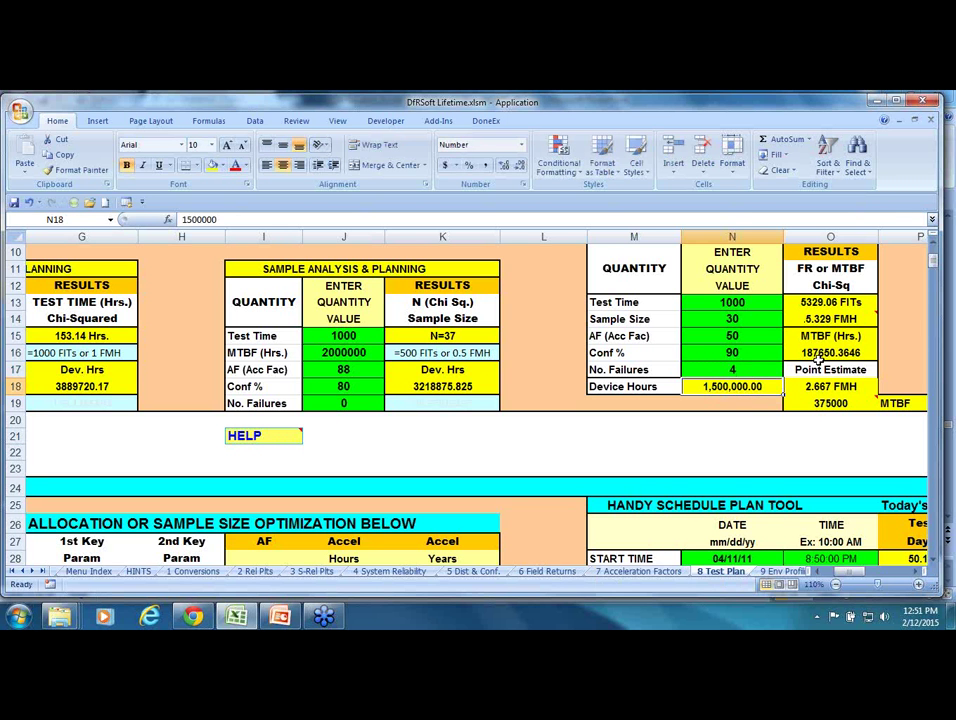
Set the number of failures in the Failure Rate Analysis & Planning table to 0.
click(700, 369)
text(0)
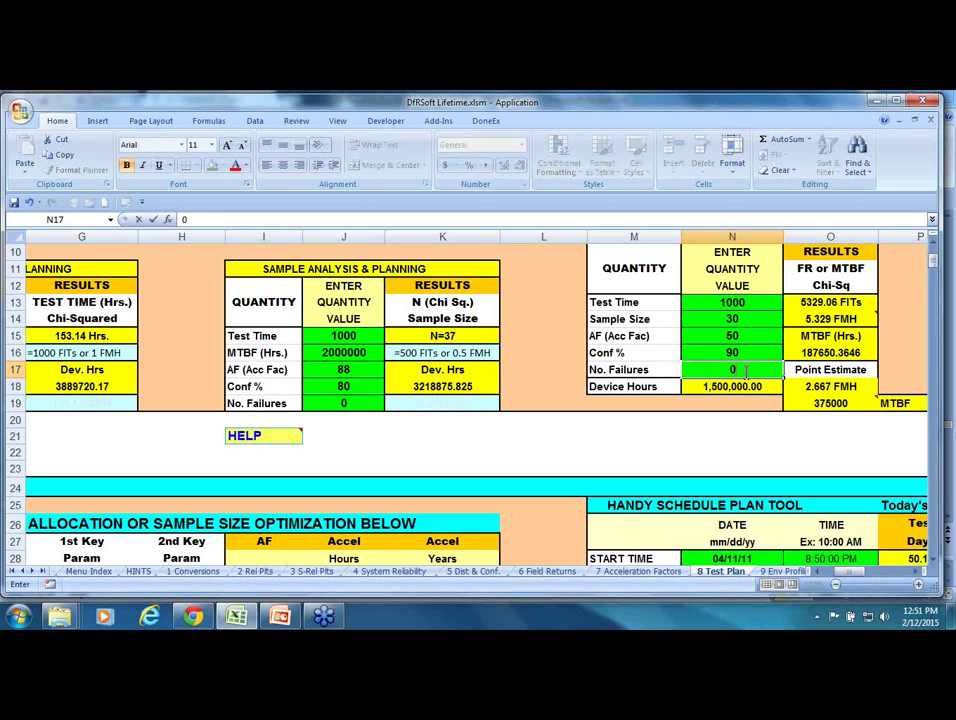
key(Return)
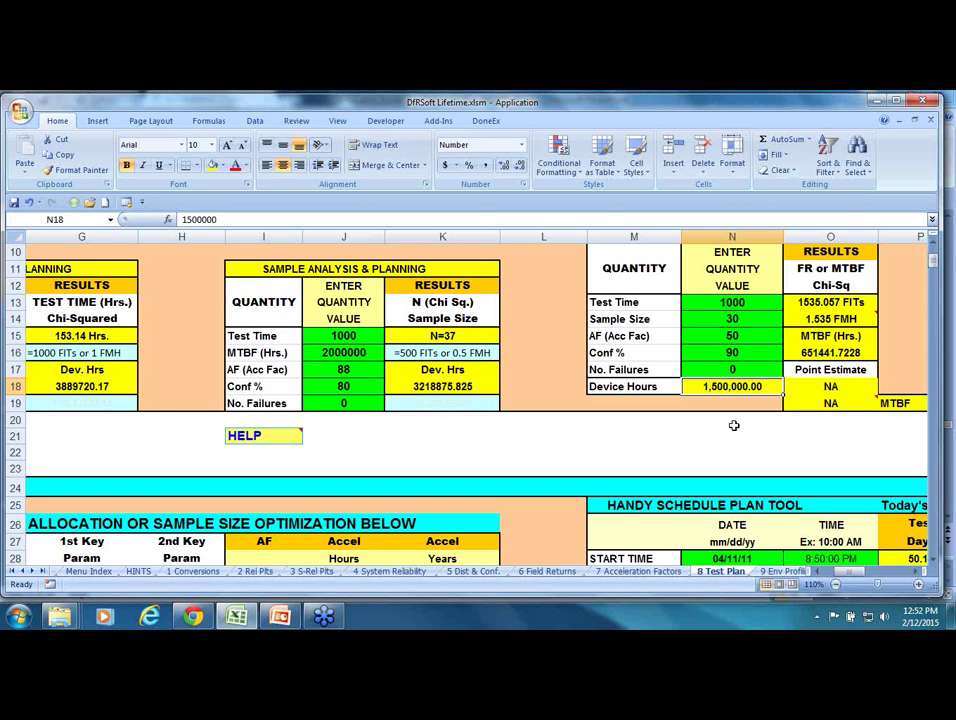
Switch to the Chi-Squared Accelerated Reliability Growth presentation in PowerPoint and go back to slide 2 near its beginning.
drag(856, 577, 282, 620)
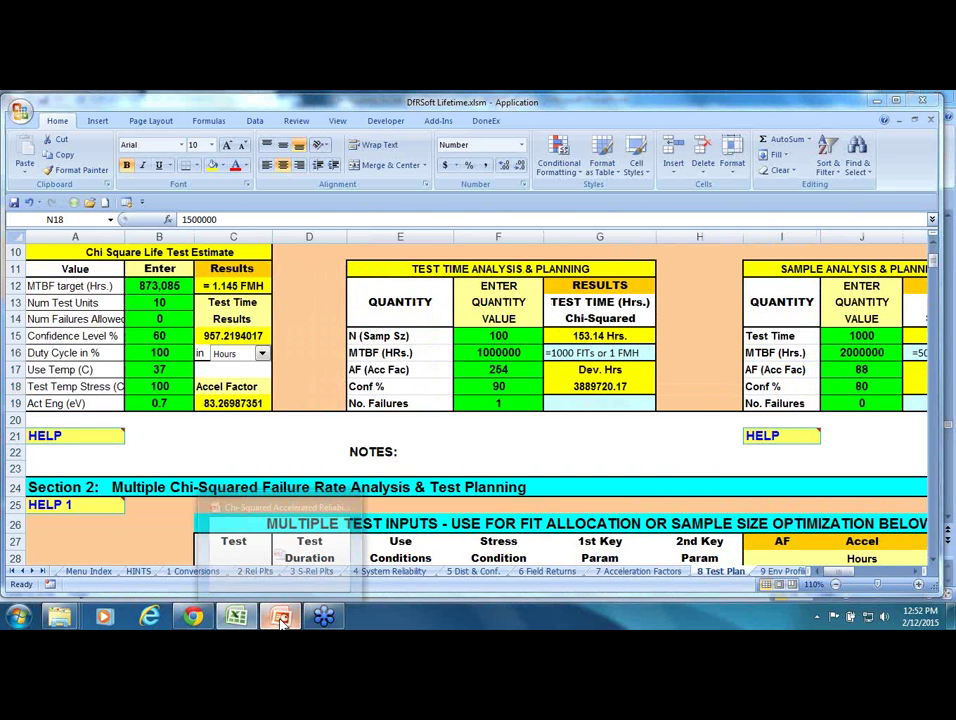
click(282, 620)
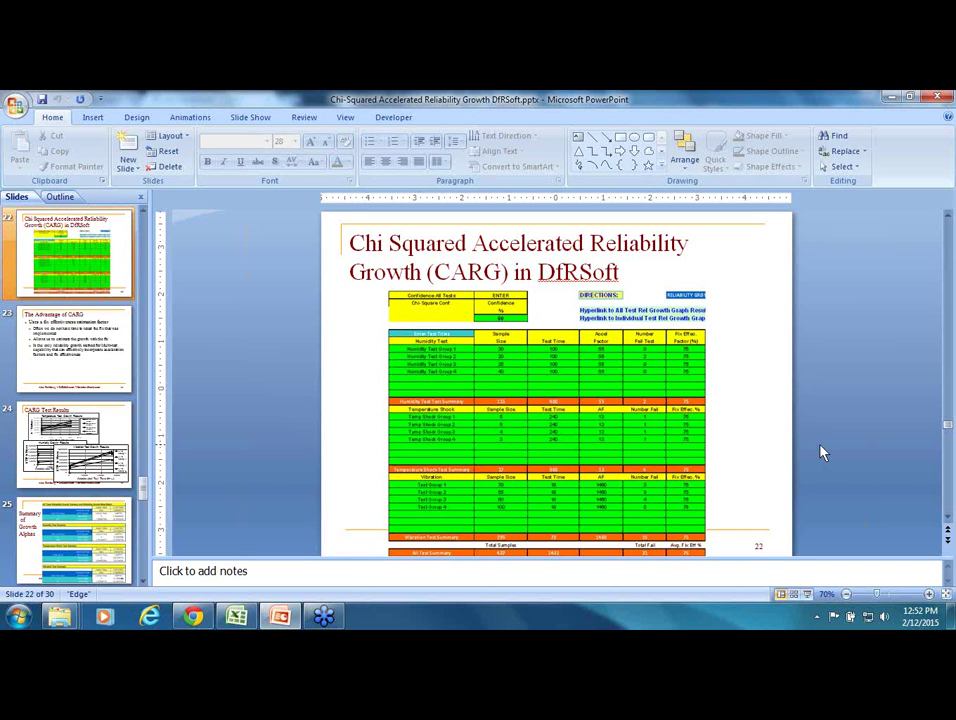
scroll(820, 453, up, 6)
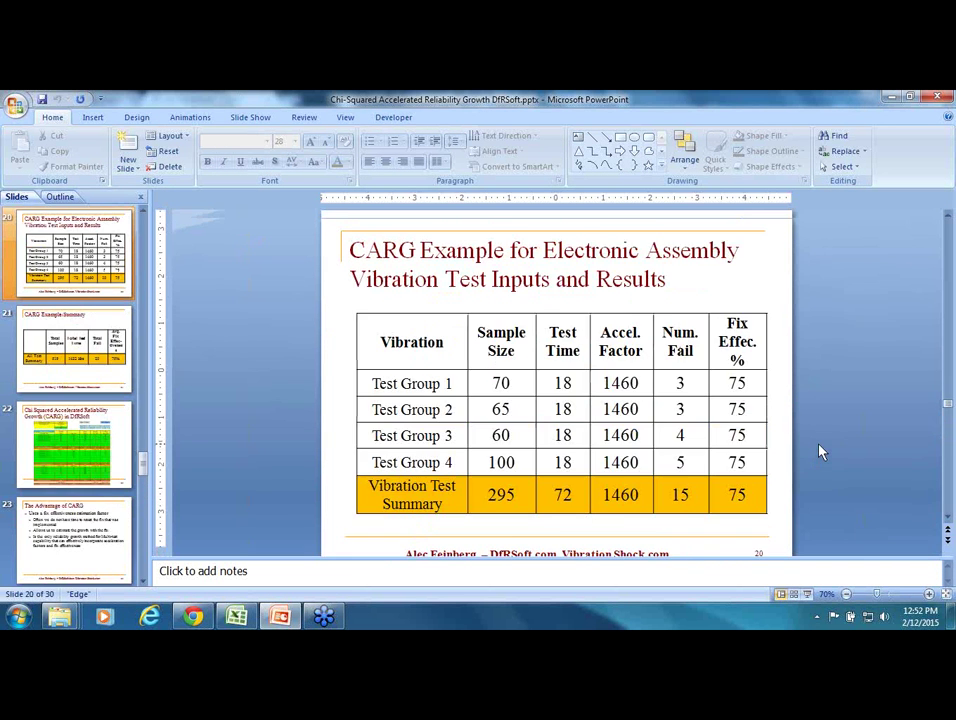
drag(947, 403, 920, 213)
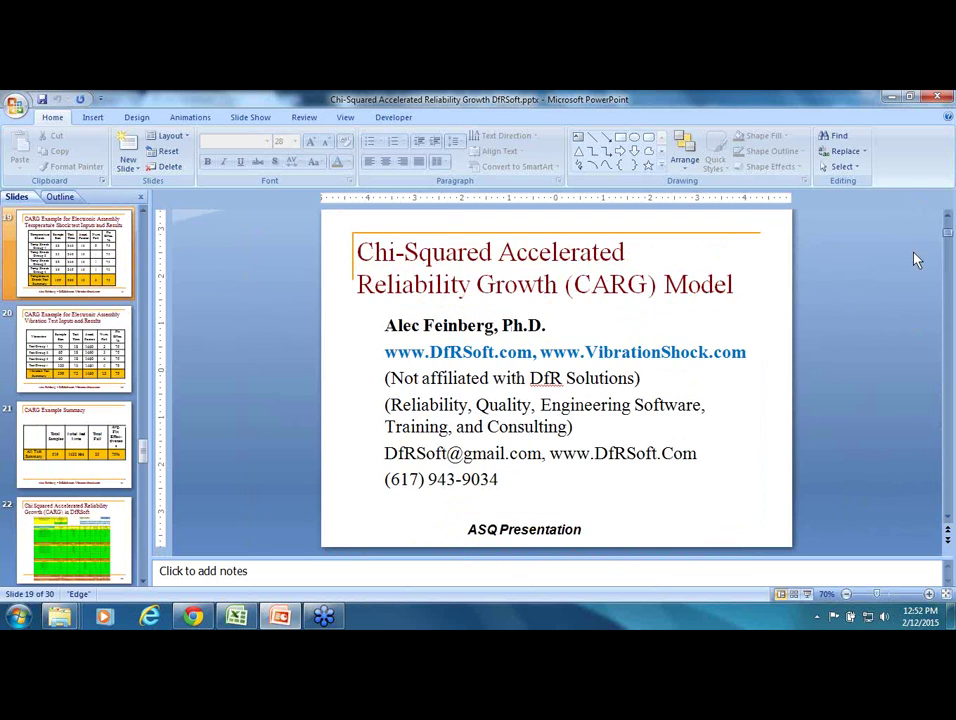
scroll(852, 498, down, 3)
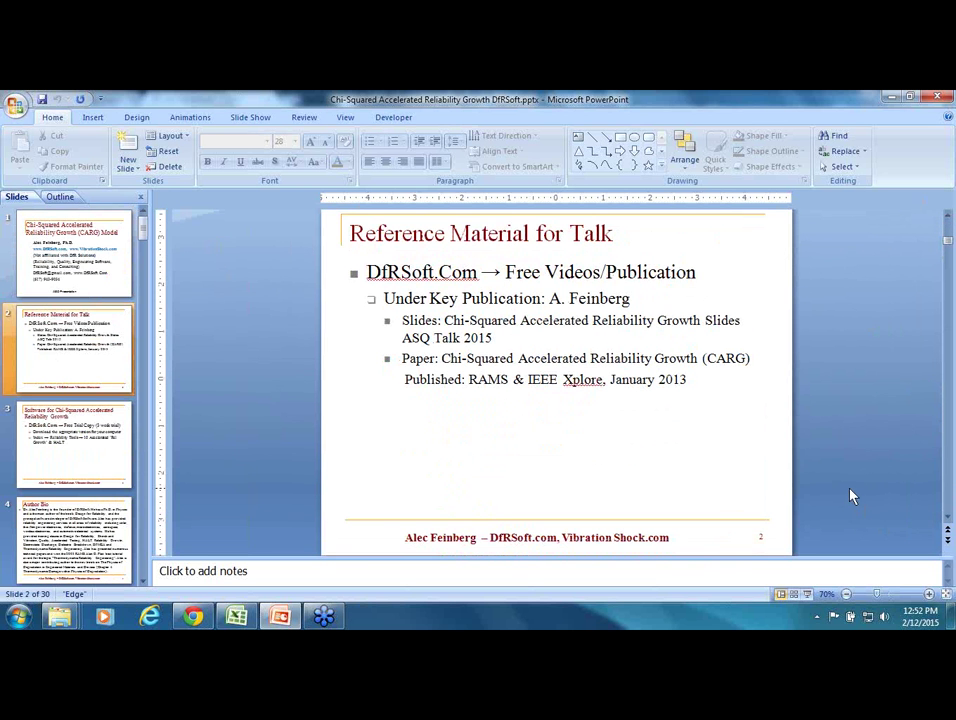
Start the slide show from slide 2 and advance through the Duane model background to the Reliability Growth Test/Fix slide.
click(809, 595)
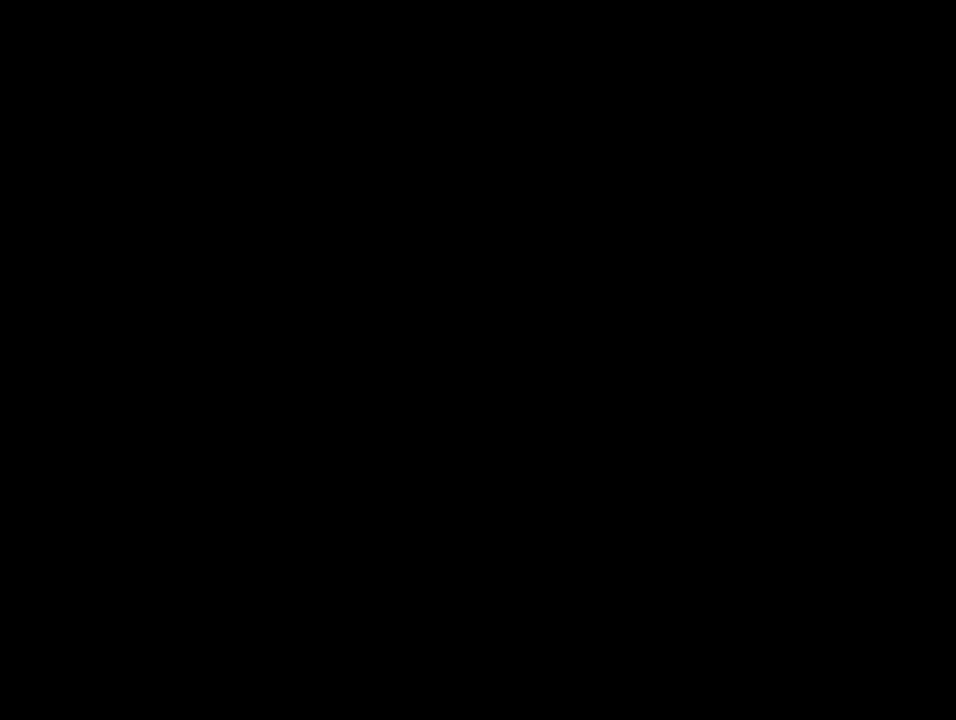
key(Right)
key(Right)
key(Right)
key(Right)
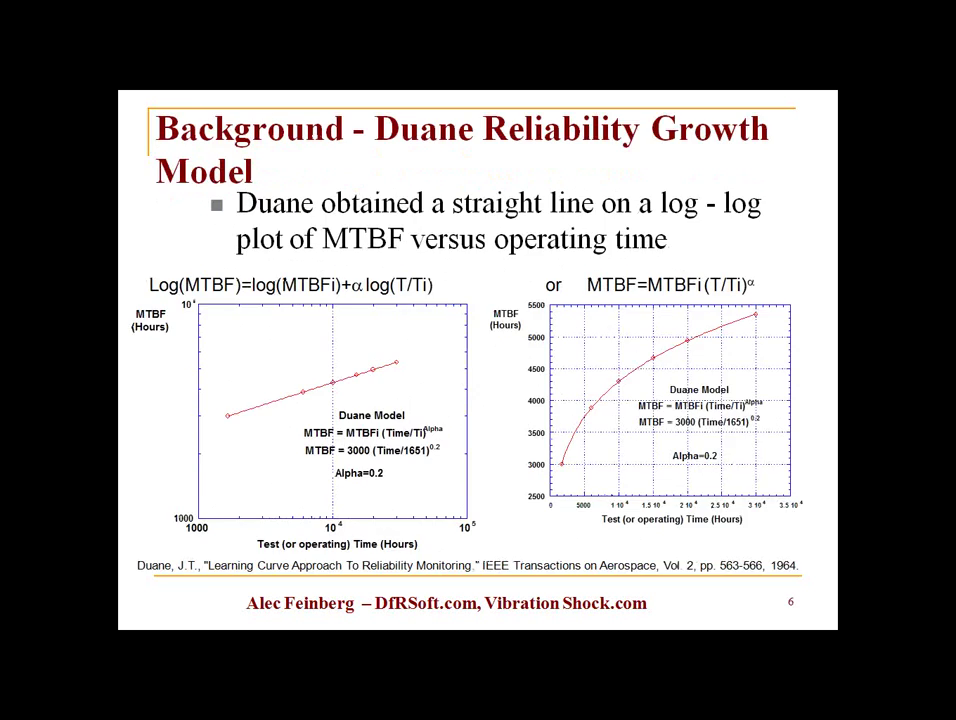
key(Right)
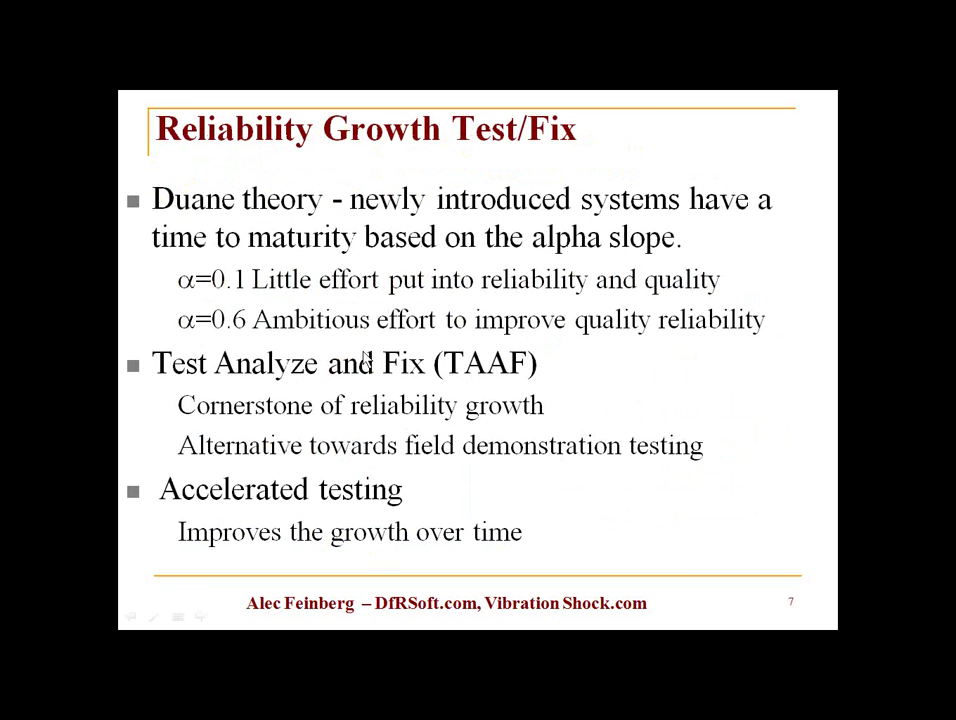
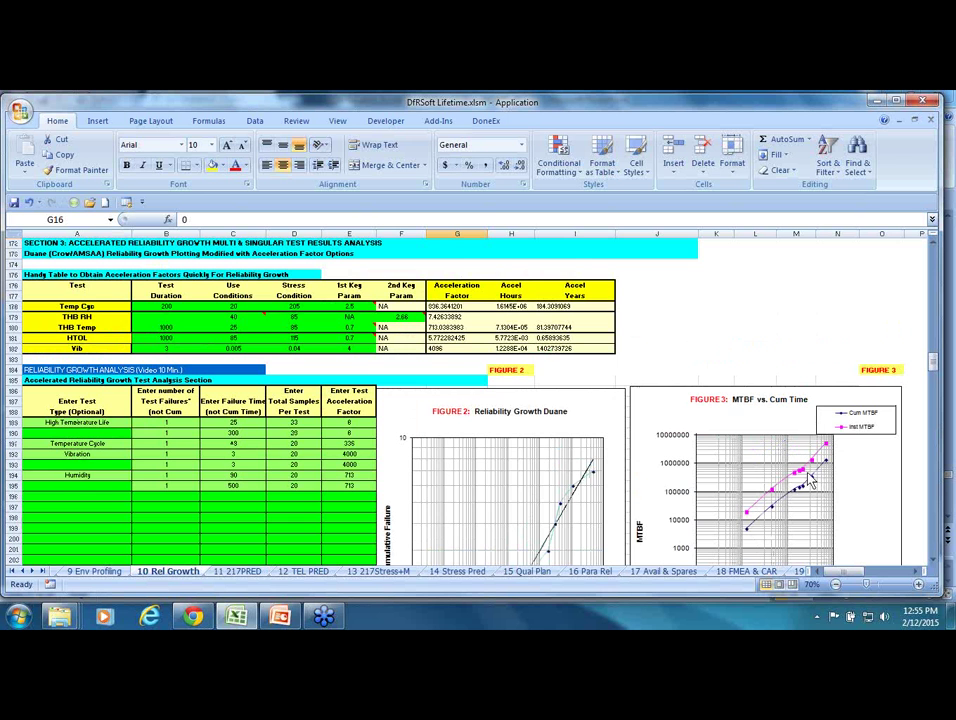
Examine the Duane plot, MTBF chart and growth model results in Section 3 of the 10 Rel Growth sheet.
scroll(780, 430, down, 1)
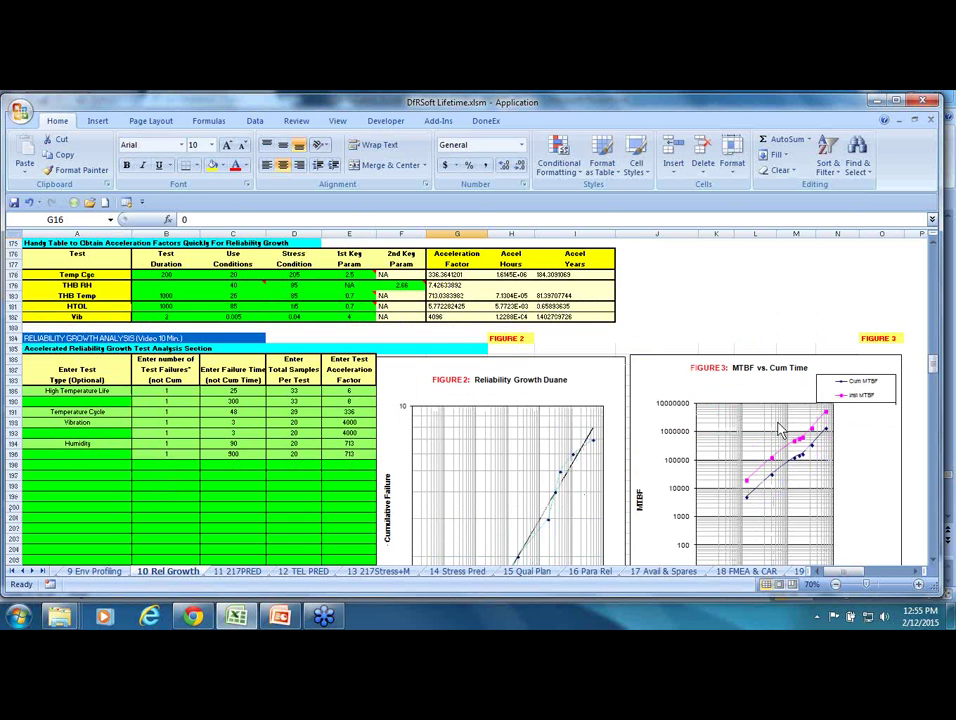
scroll(780, 430, down, 4)
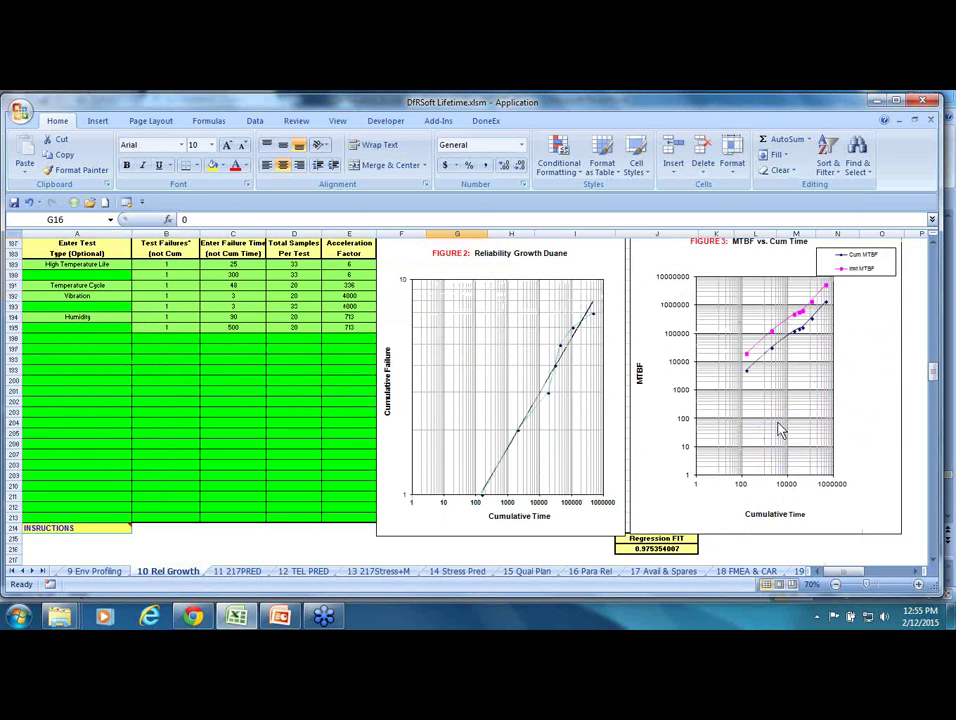
scroll(780, 428, down, 7)
scroll(779, 427, down, 3)
scroll(777, 425, up, 2)
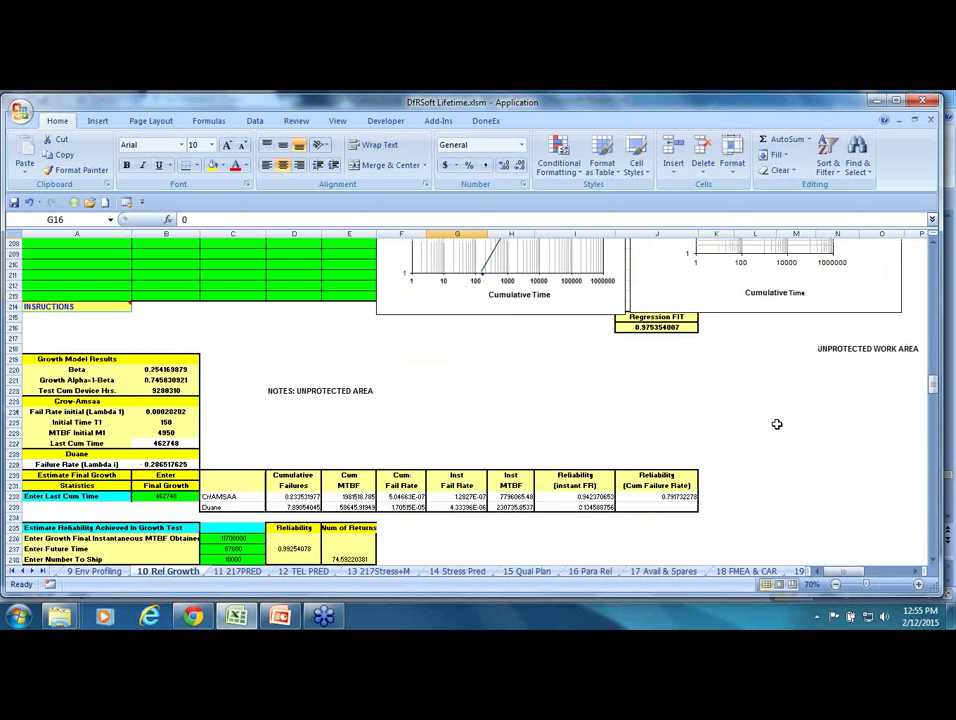
scroll(777, 424, up, 10)
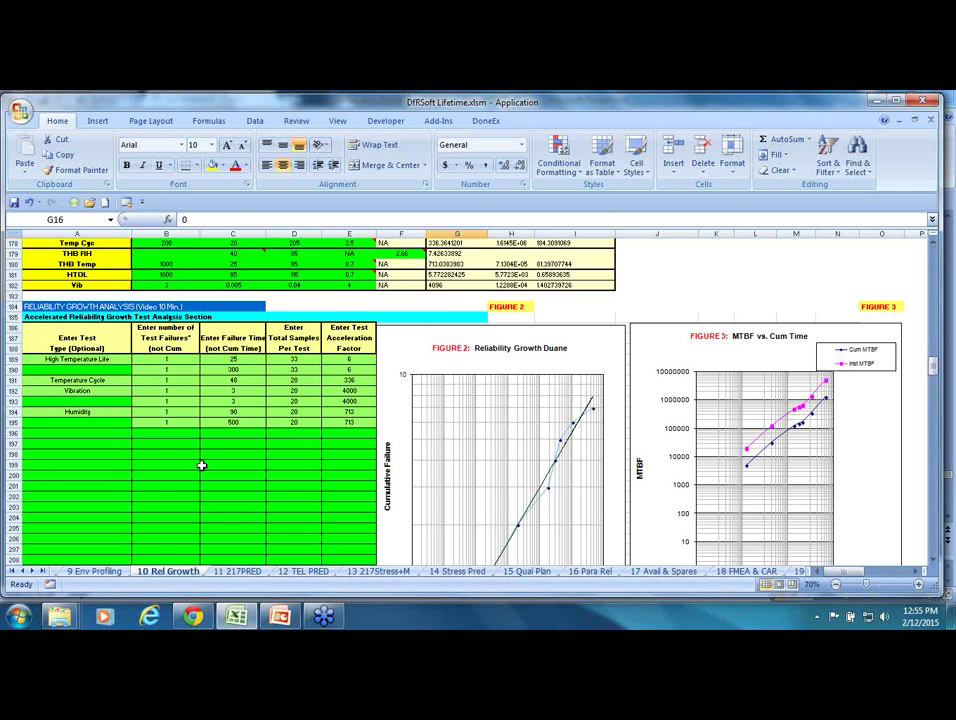
scroll(222, 469, up, 2)
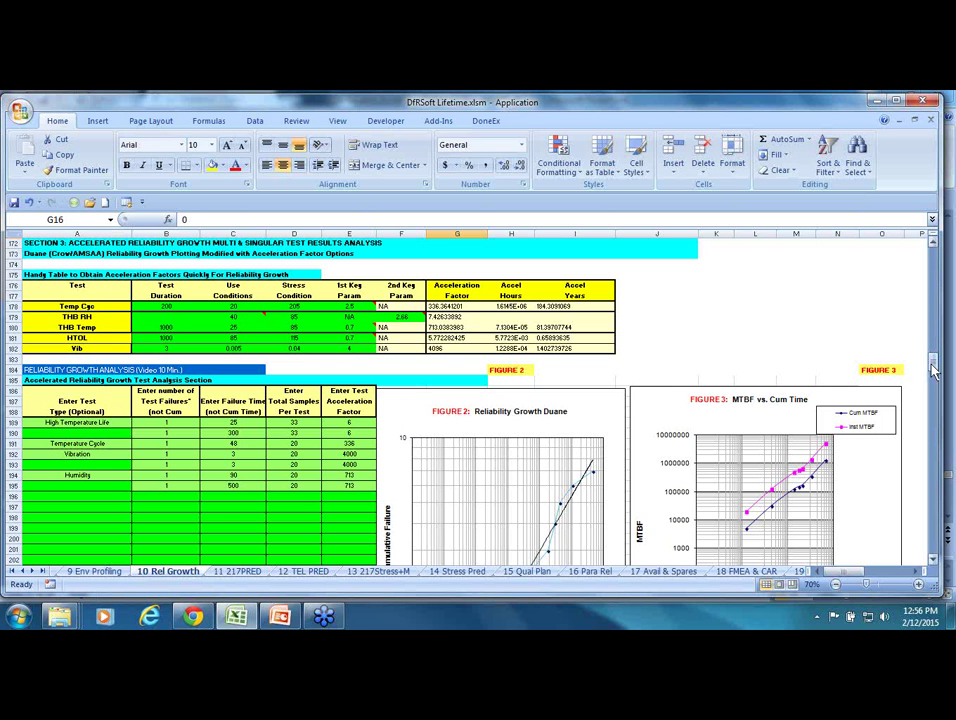
Go to Section 1 of the Rel Growth sheet and review its humidity, temperature shock and vibration groups and the All Test growth charts.
drag(932, 359, 932, 256)
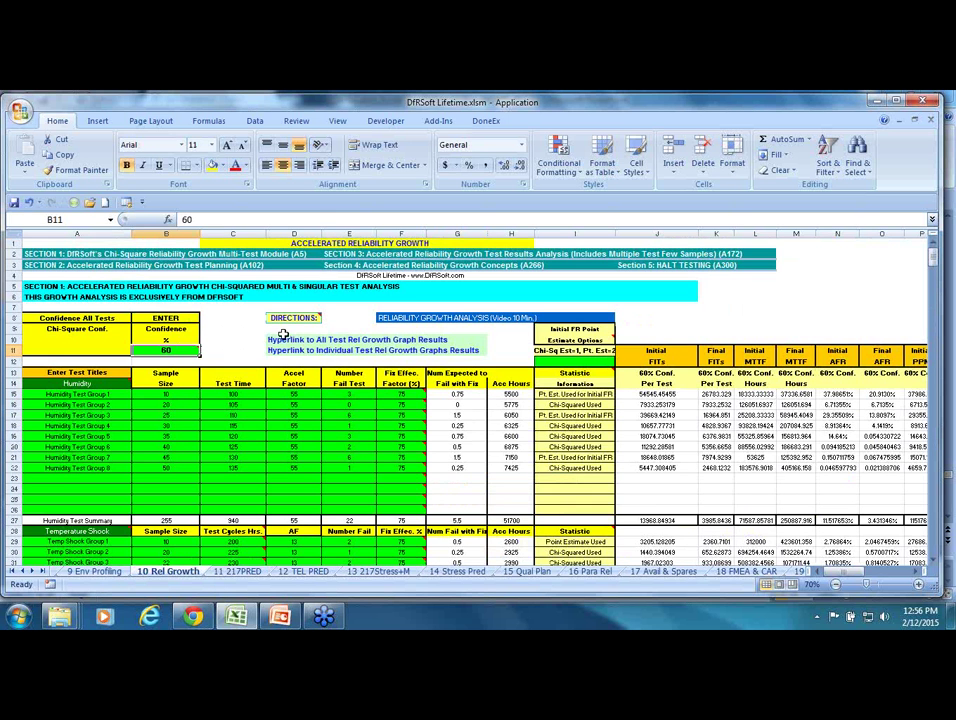
scroll(283, 333, down, 6)
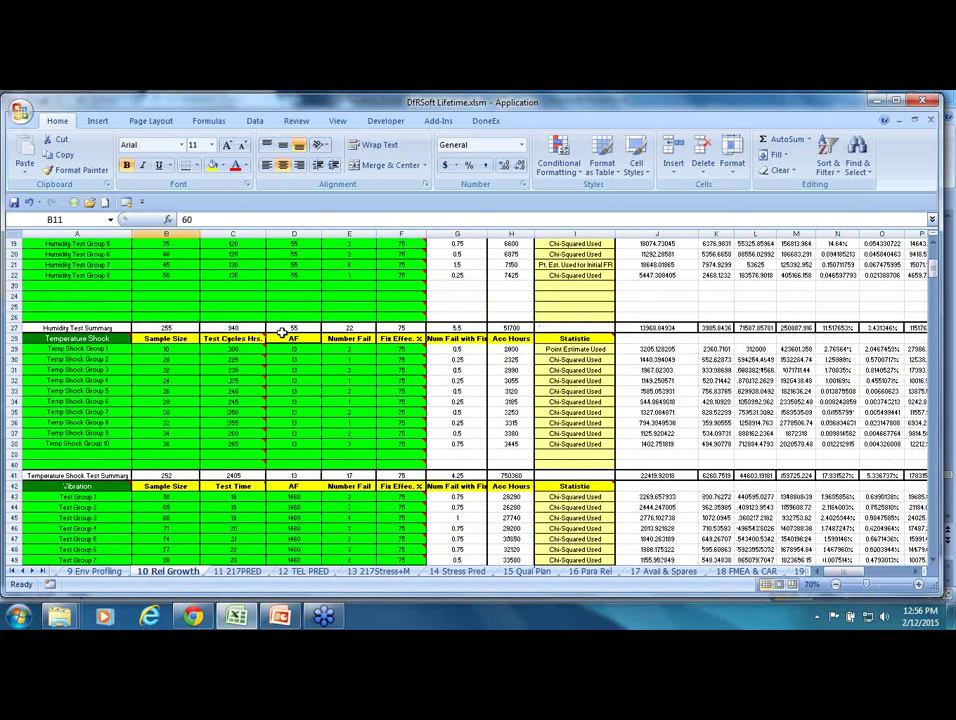
scroll(283, 333, down, 13)
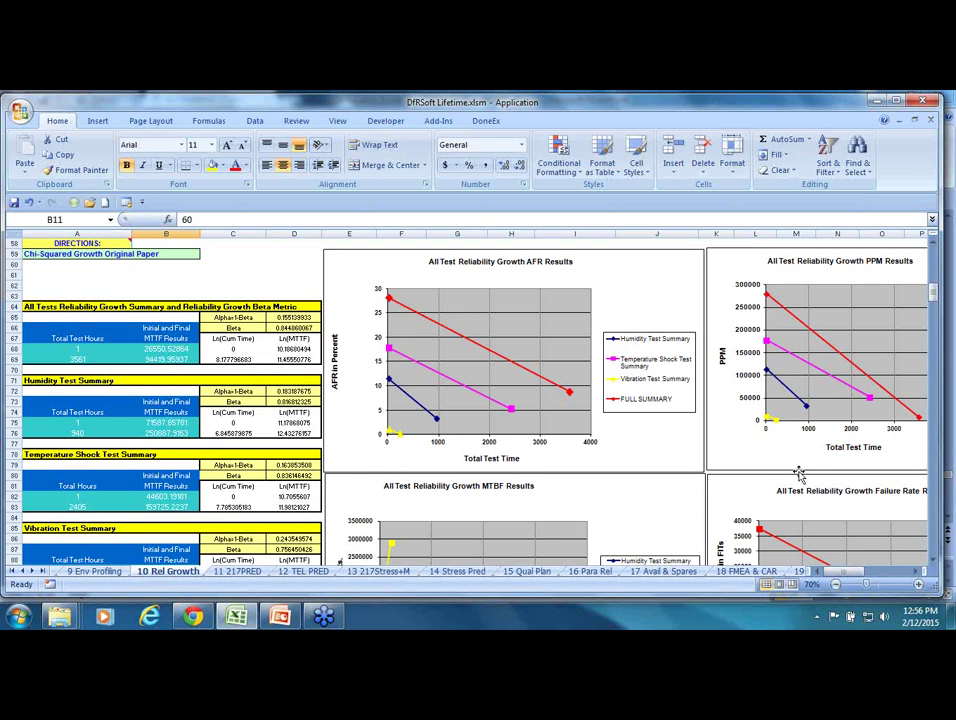
scroll(507, 423, down, 2)
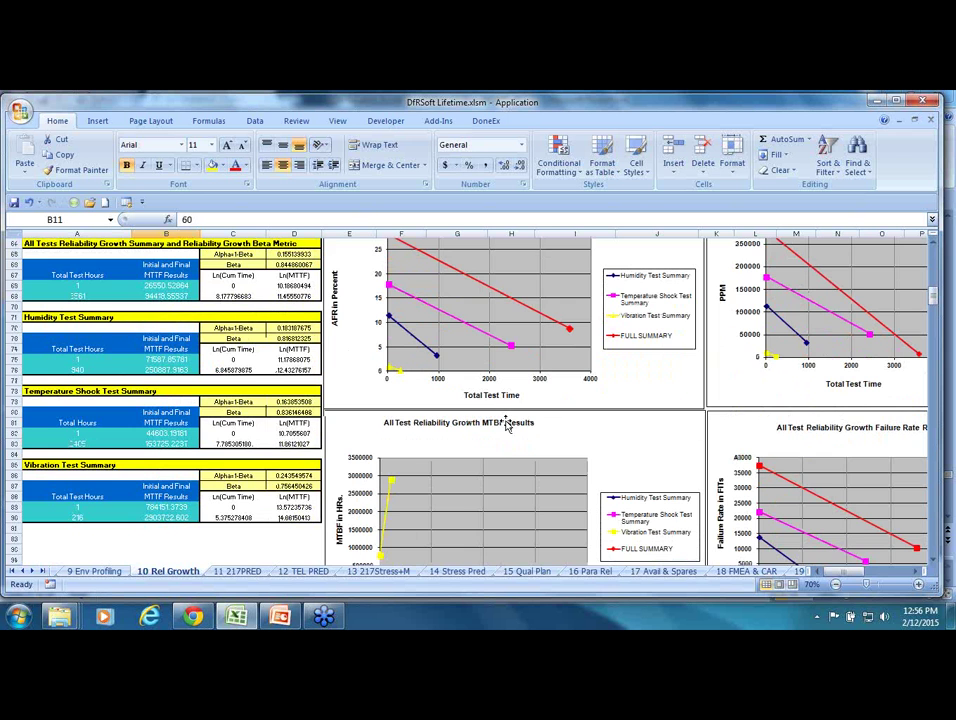
scroll(507, 423, down, 2)
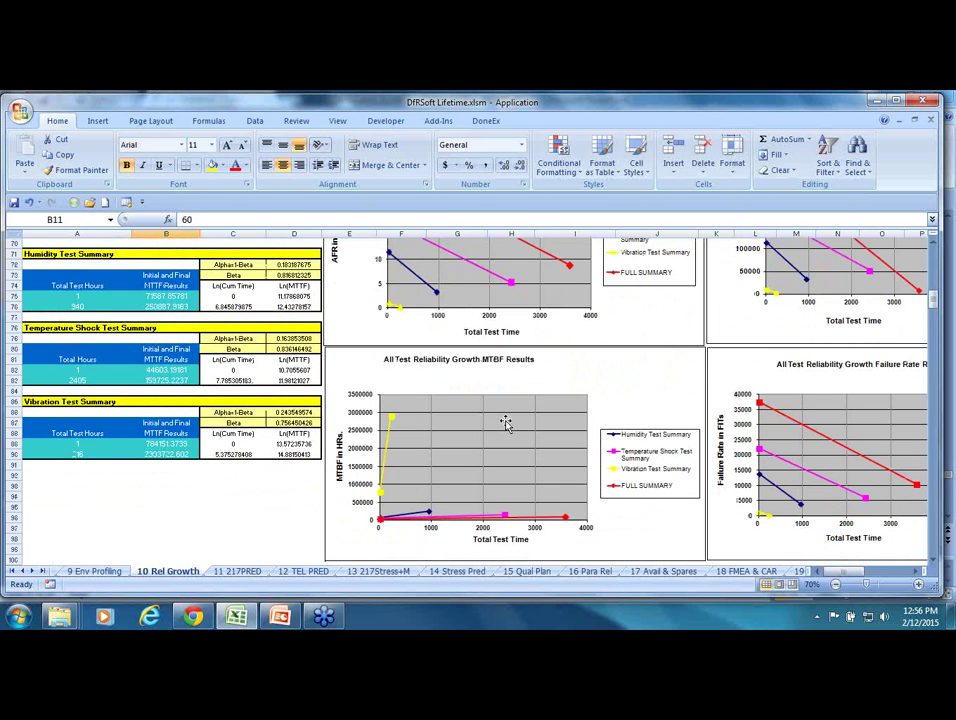
scroll(301, 364, up, 8)
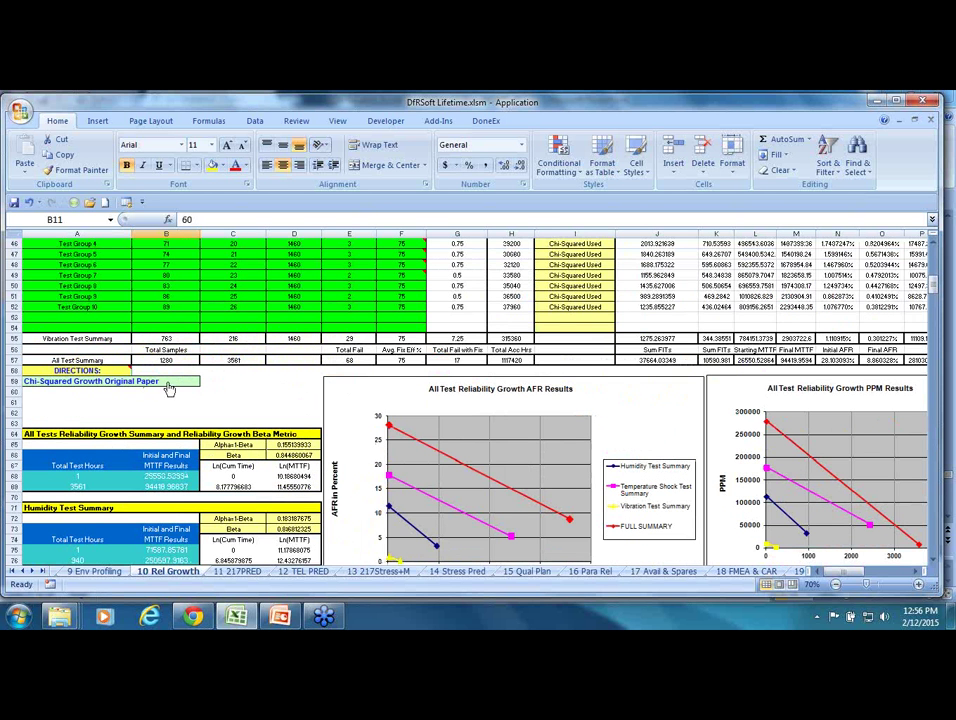
Enlarge the sheet view to 90% and inspect the final MTTF in the All Test Summary row.
click(920, 585)
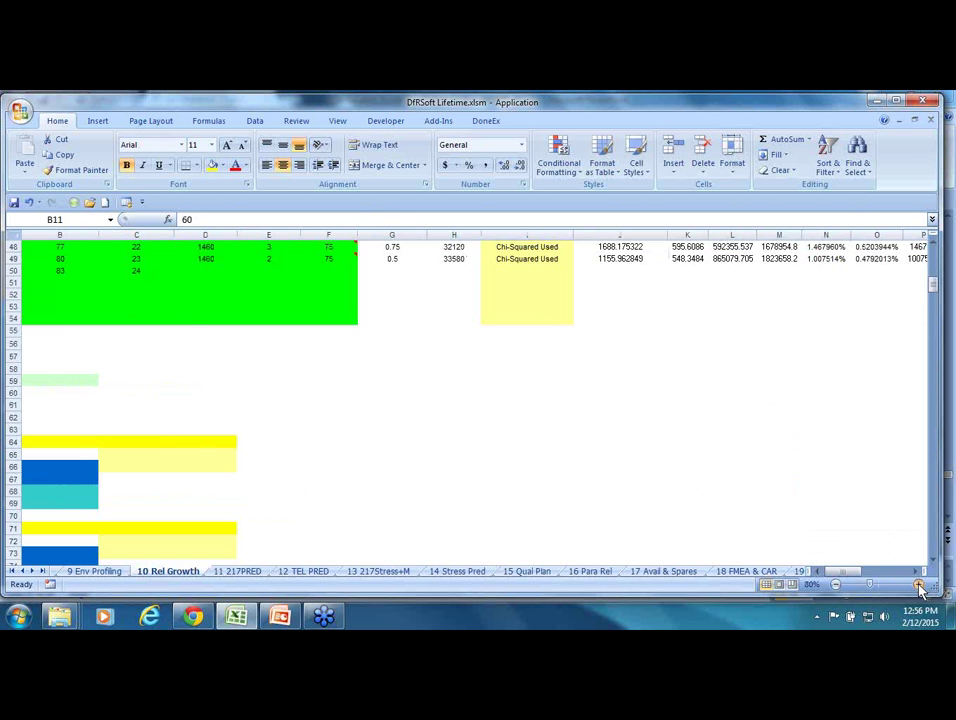
click(920, 585)
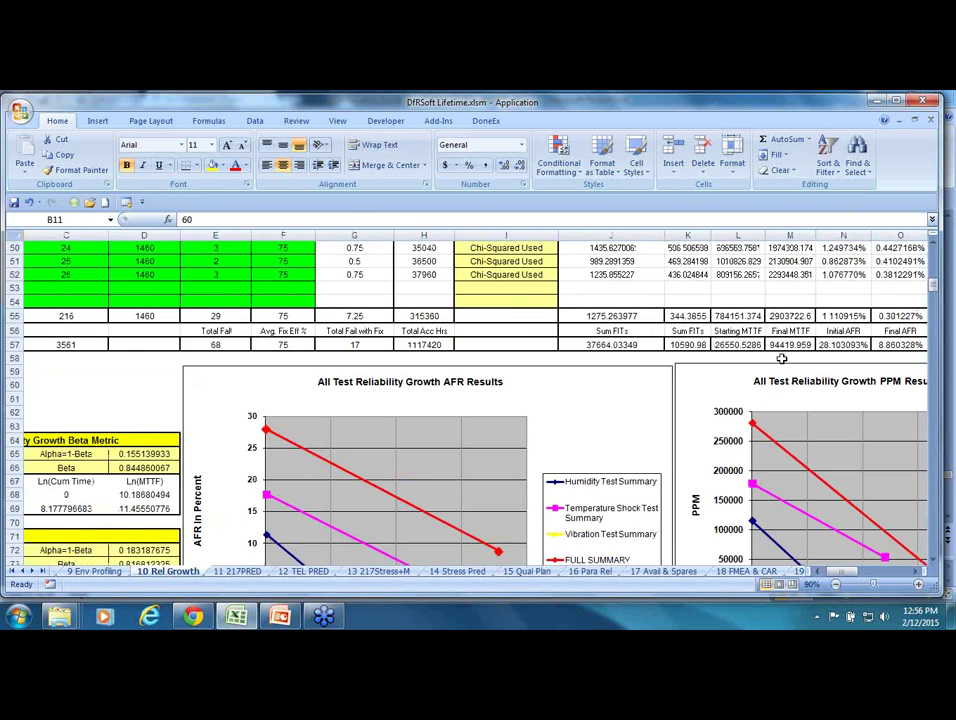
click(800, 345)
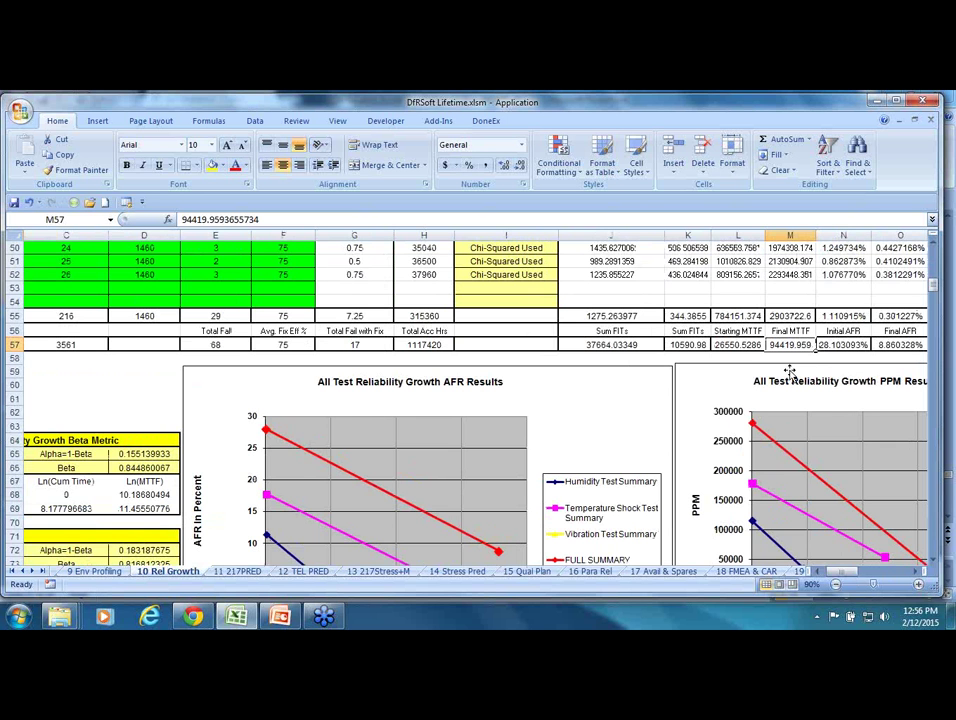
drag(849, 571, 870, 575)
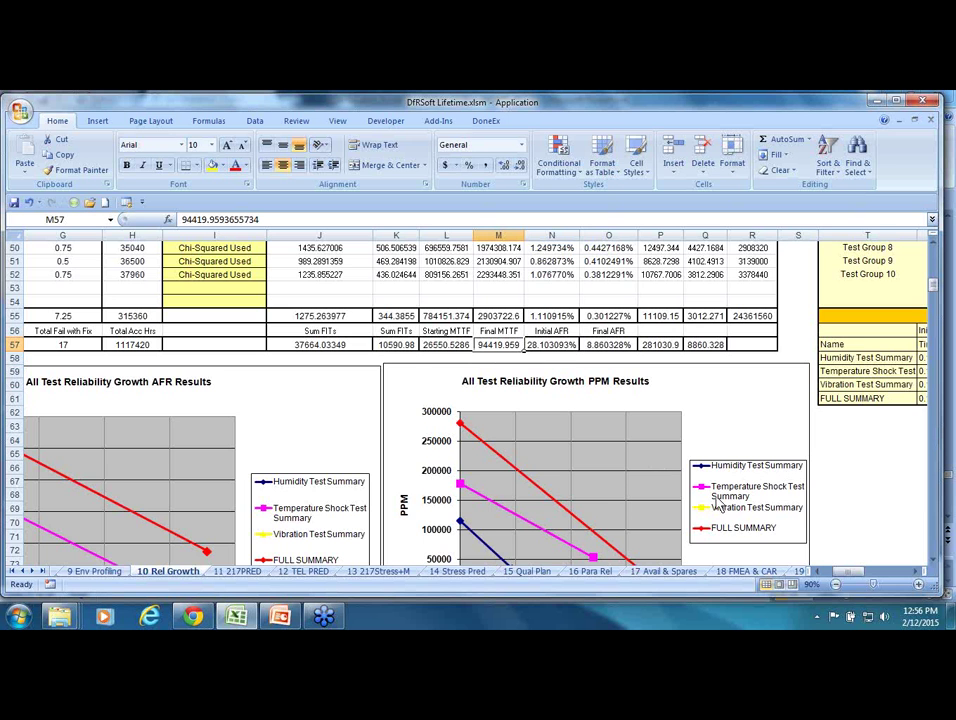
drag(845, 571, 812, 580)
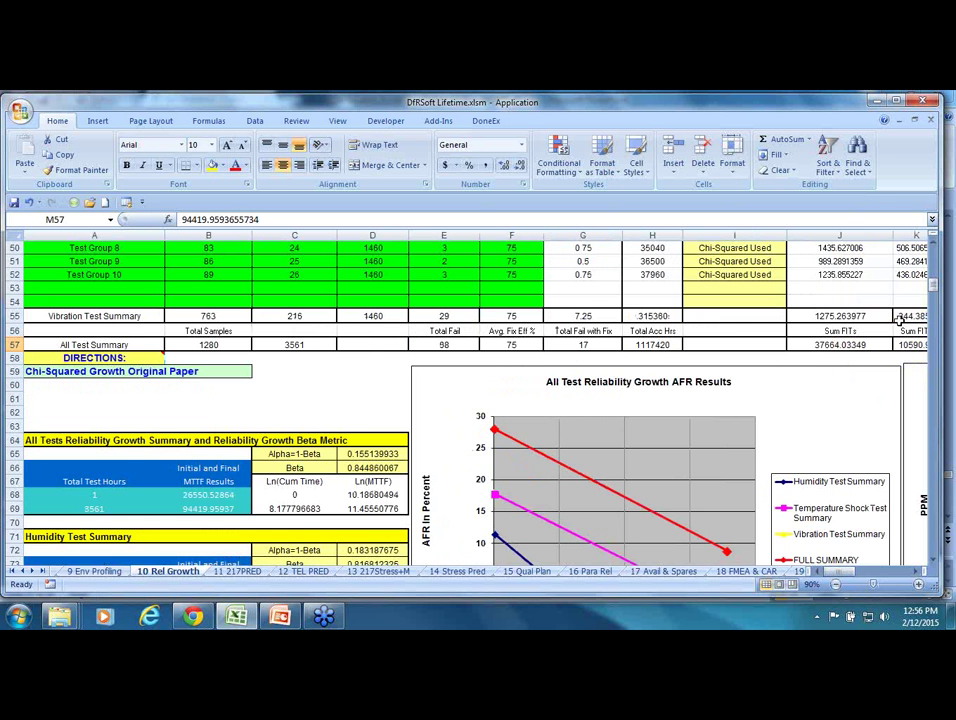
Set the chi-square confidence for all tests in Section 1 to 90%.
drag(933, 283, 932, 258)
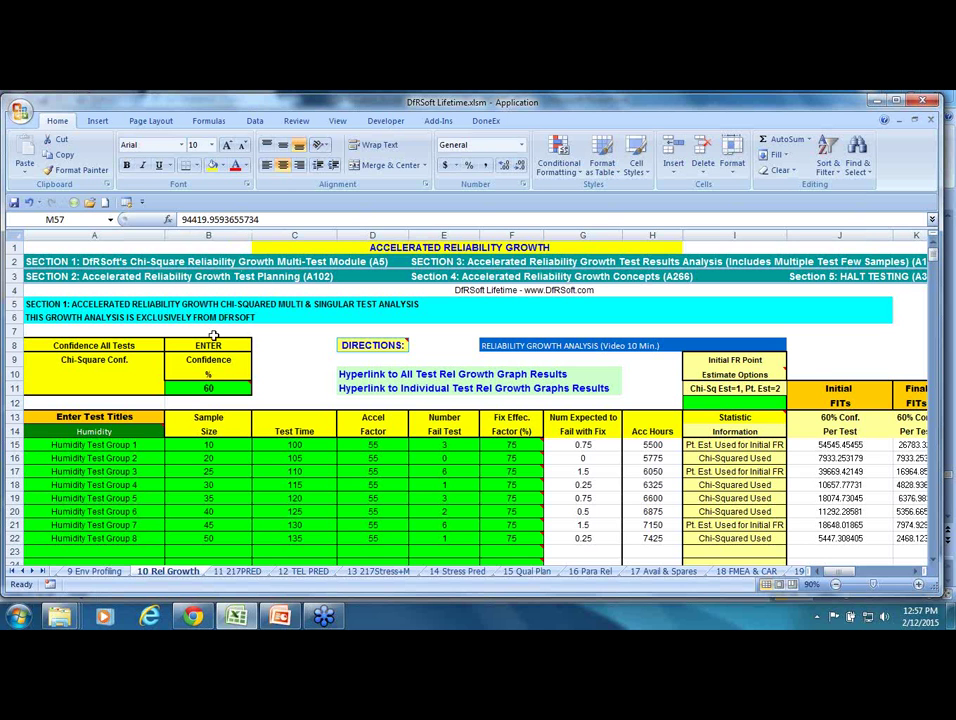
click(216, 390)
text(90)
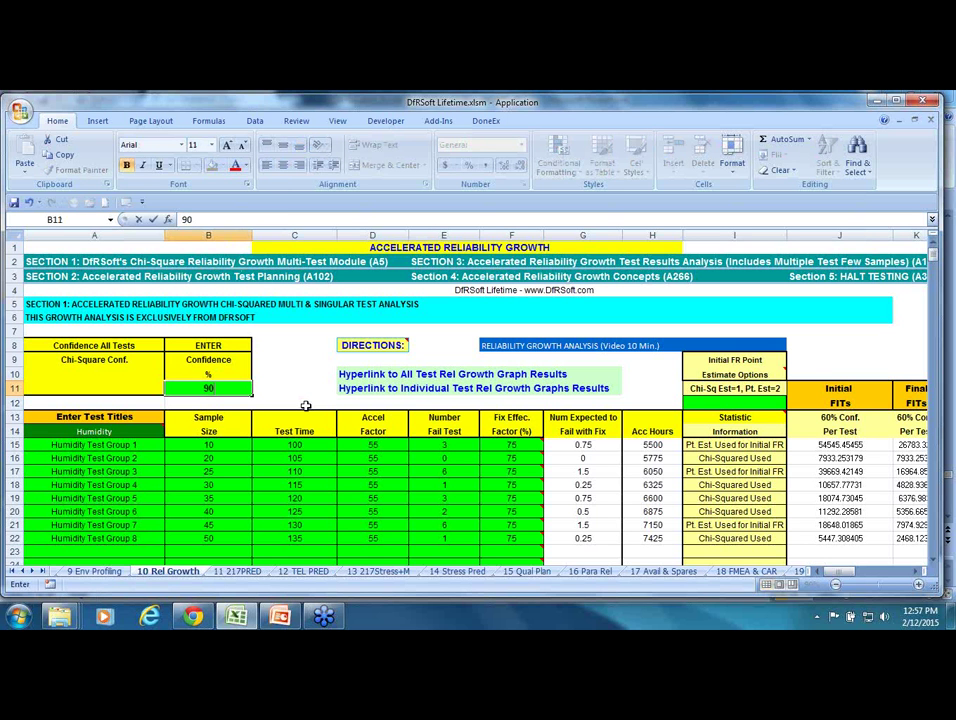
key(Return)
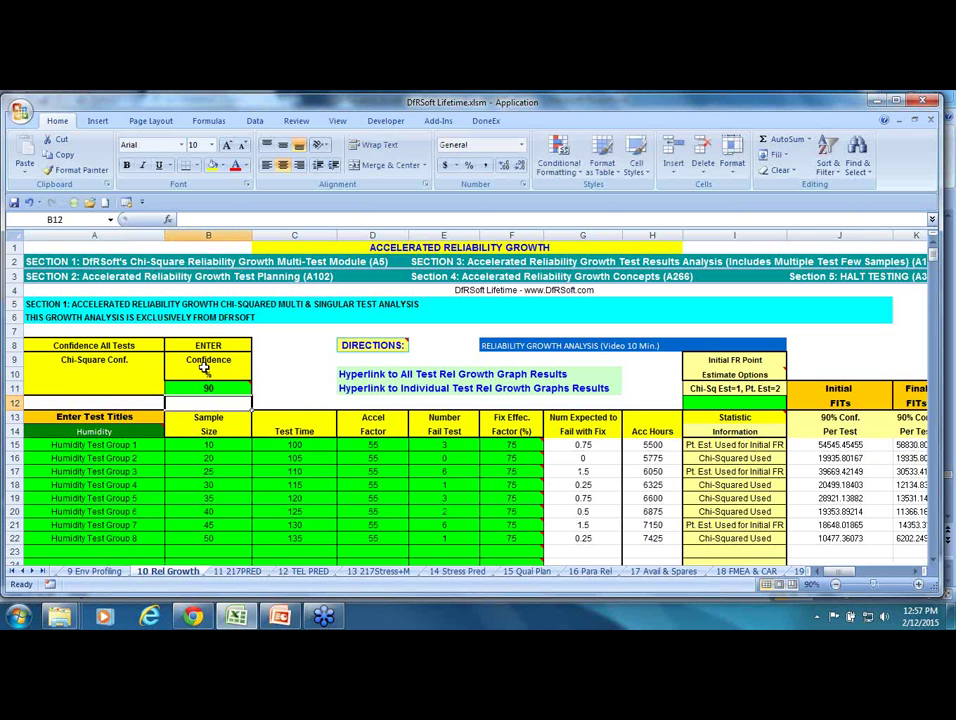
Check the All Test Summary row's final MTTF at 90% confidence.
scroll(205, 368, down, 5)
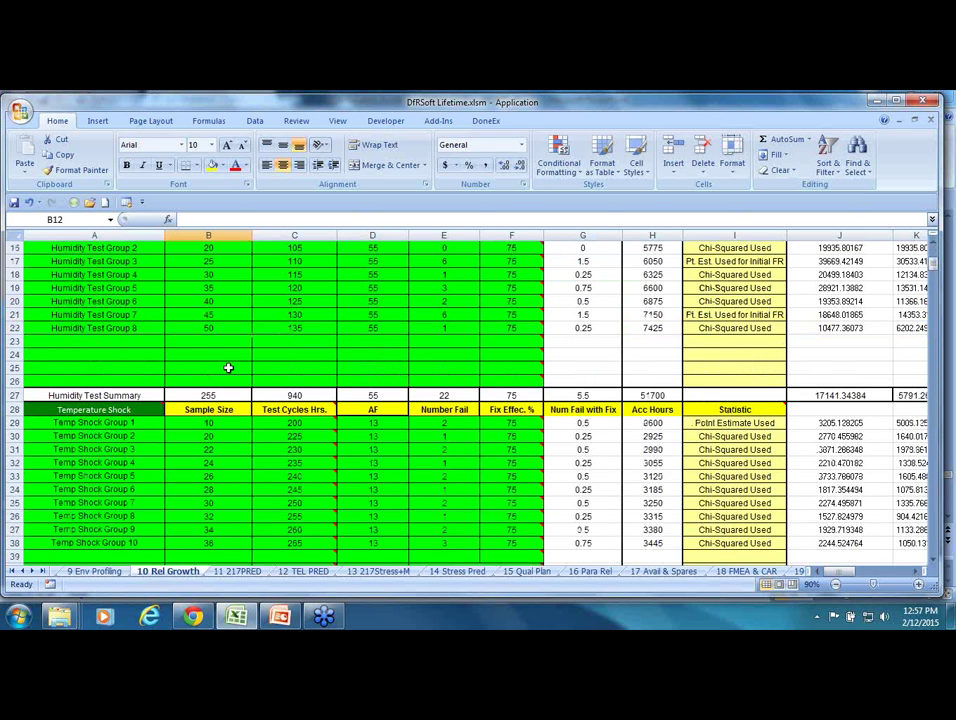
scroll(228, 368, down, 8)
click(916, 573)
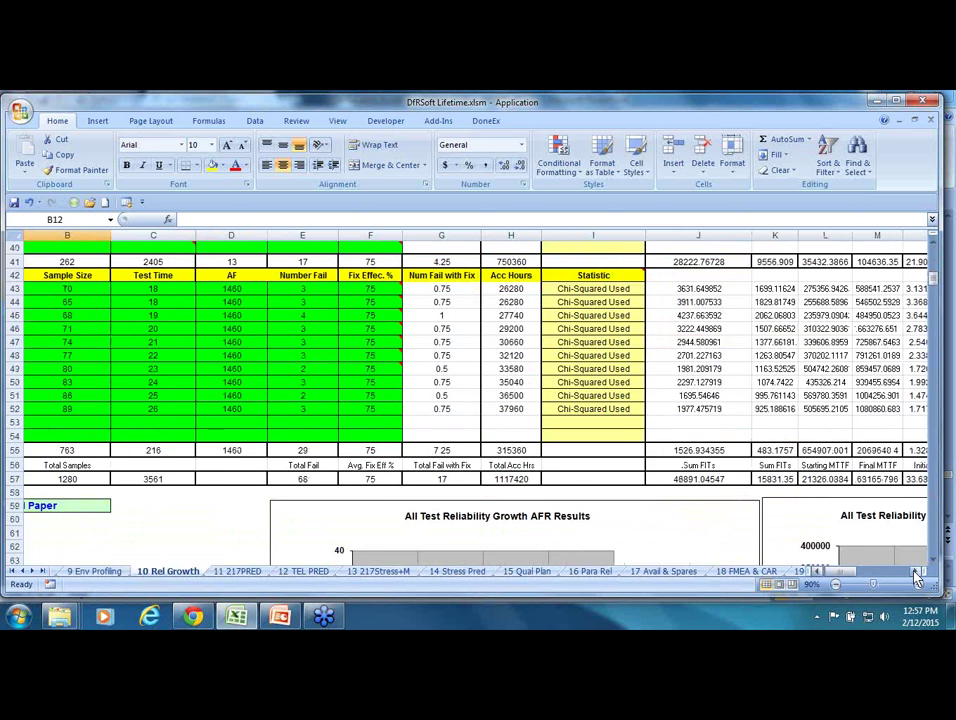
click(916, 573)
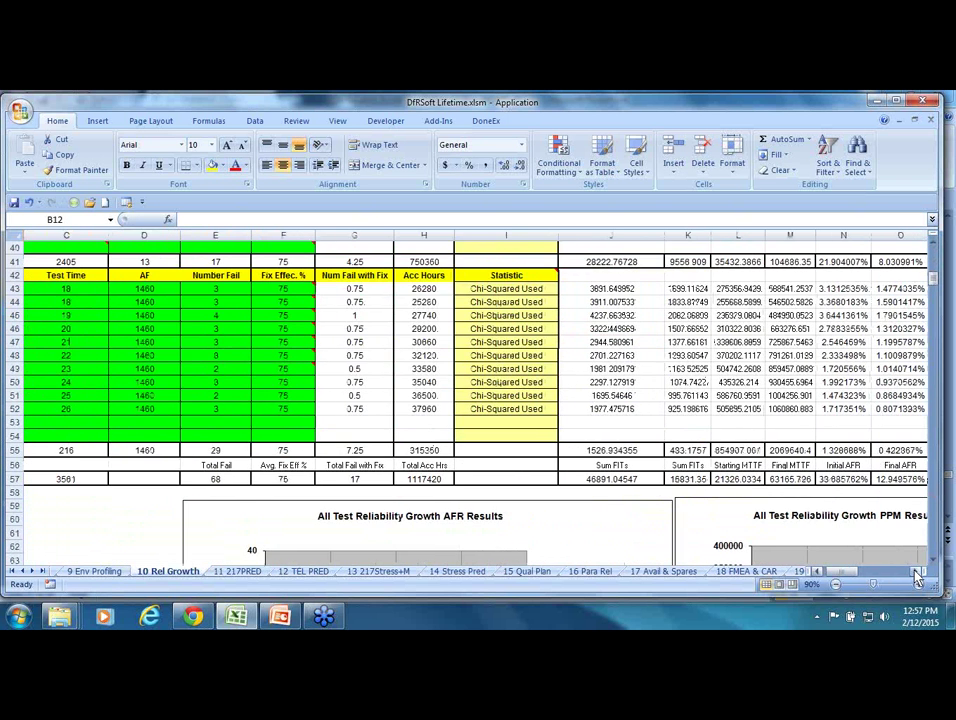
click(916, 573)
click(715, 484)
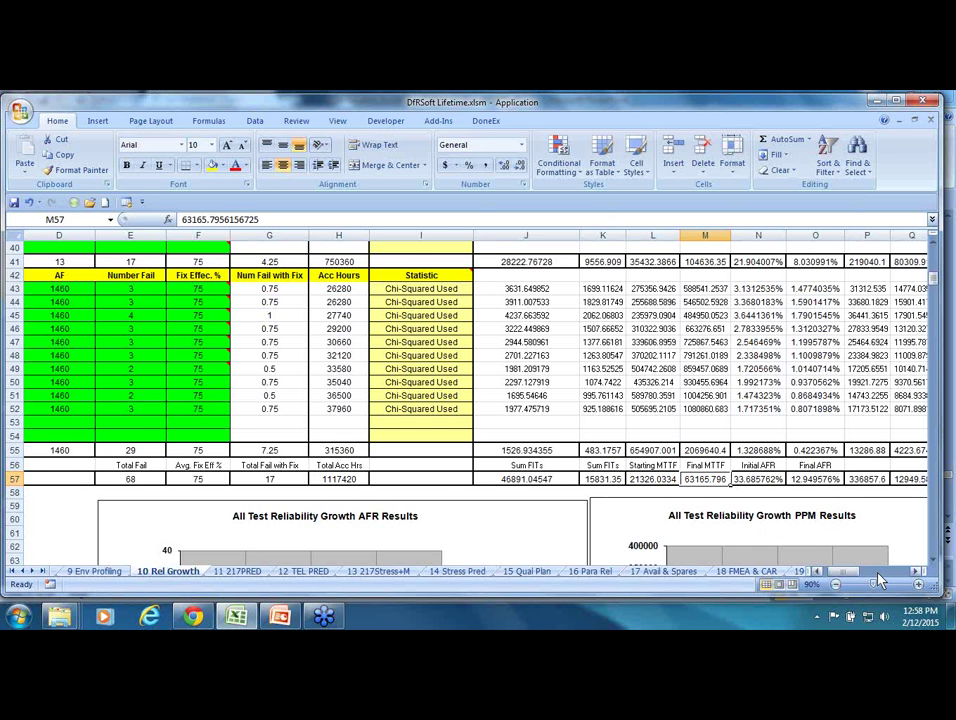
Return to the humidity test groups and examine their titles, the statistic used for Humidity Test Group 3 and its test time.
drag(845, 573, 836, 578)
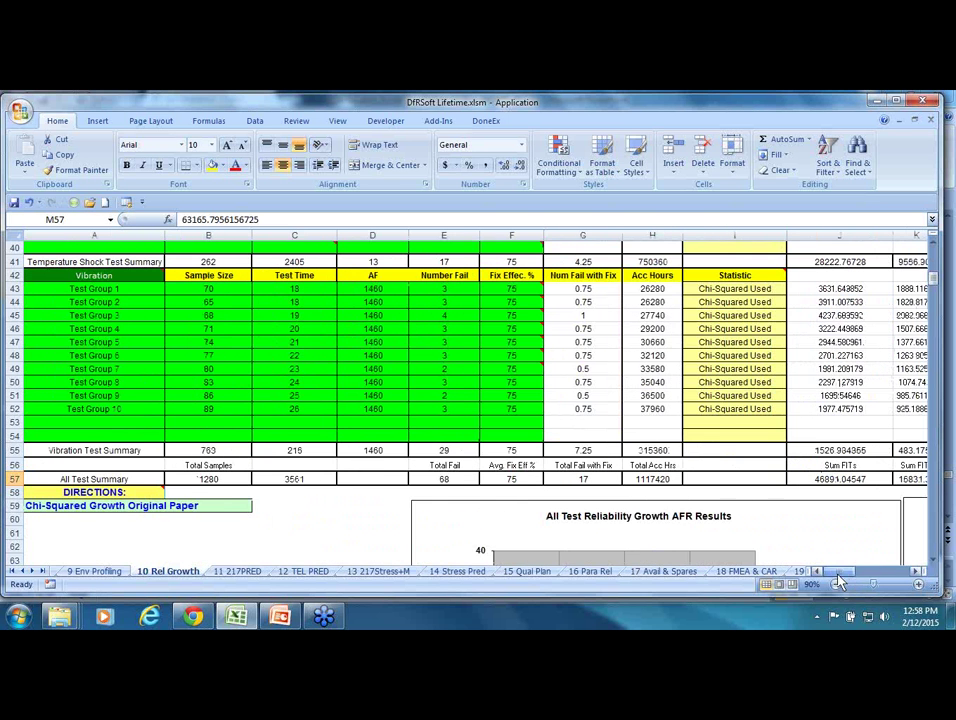
scroll(638, 397, up, 13)
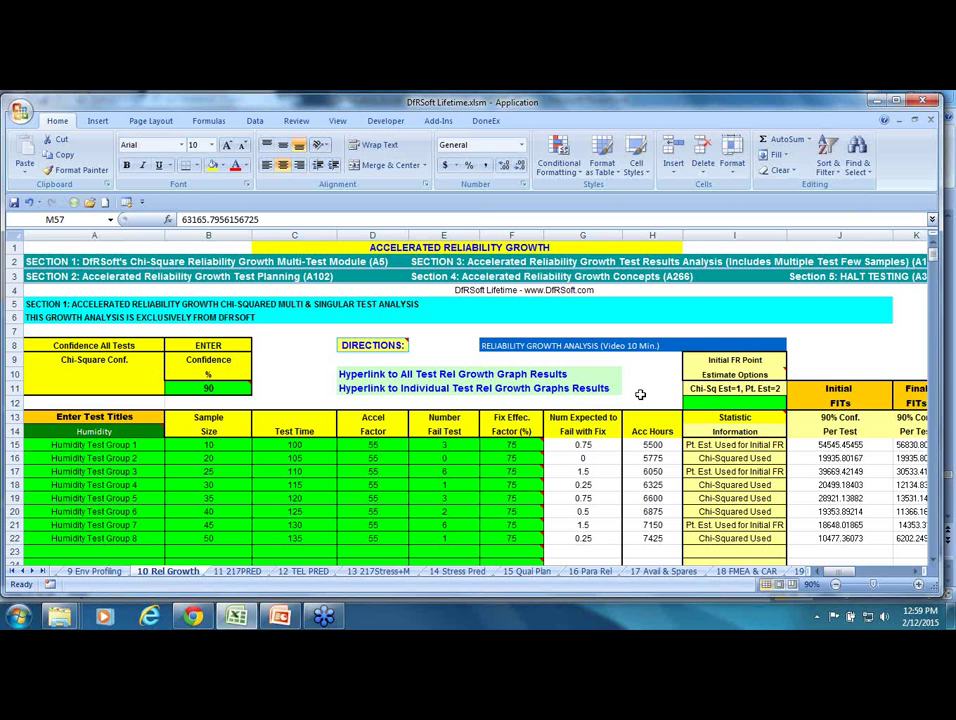
scroll(640, 394, down, 1)
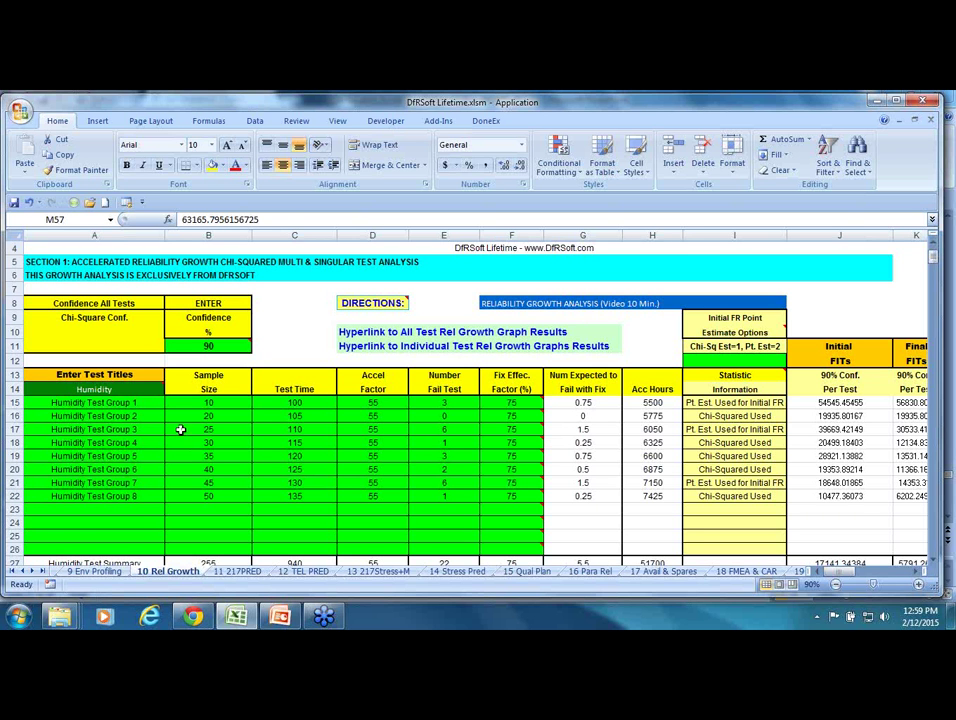
click(716, 430)
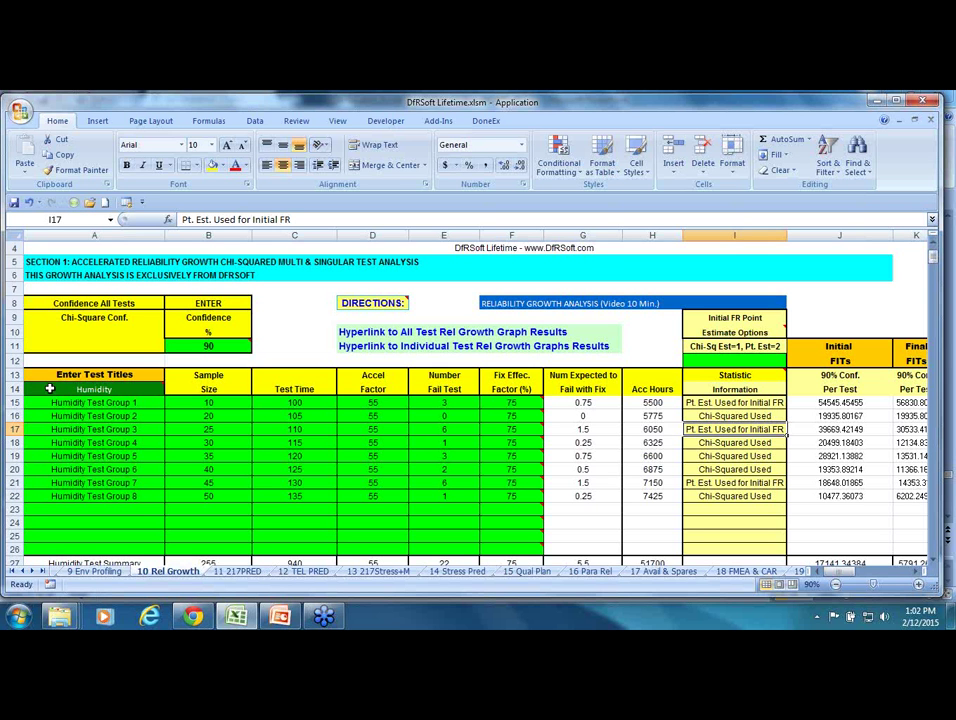
drag(64, 401, 70, 495)
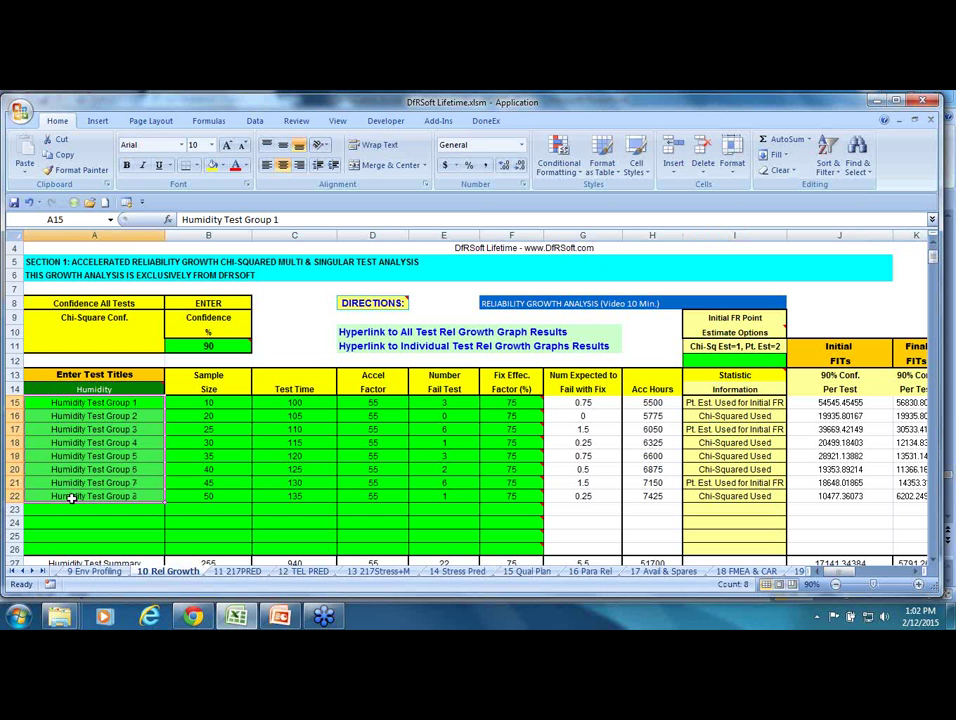
click(270, 426)
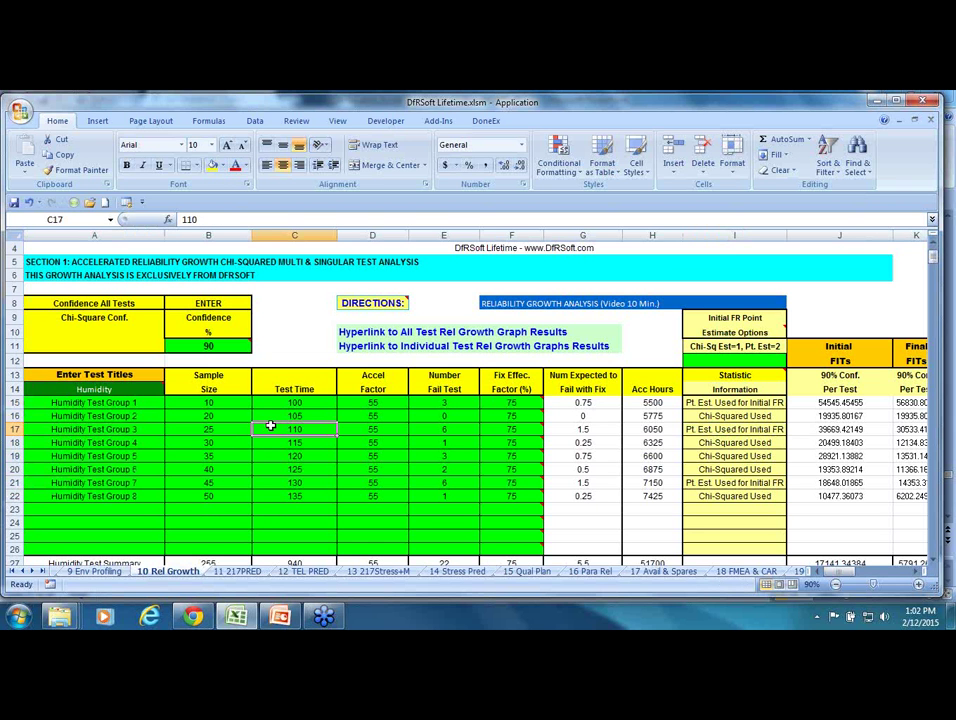